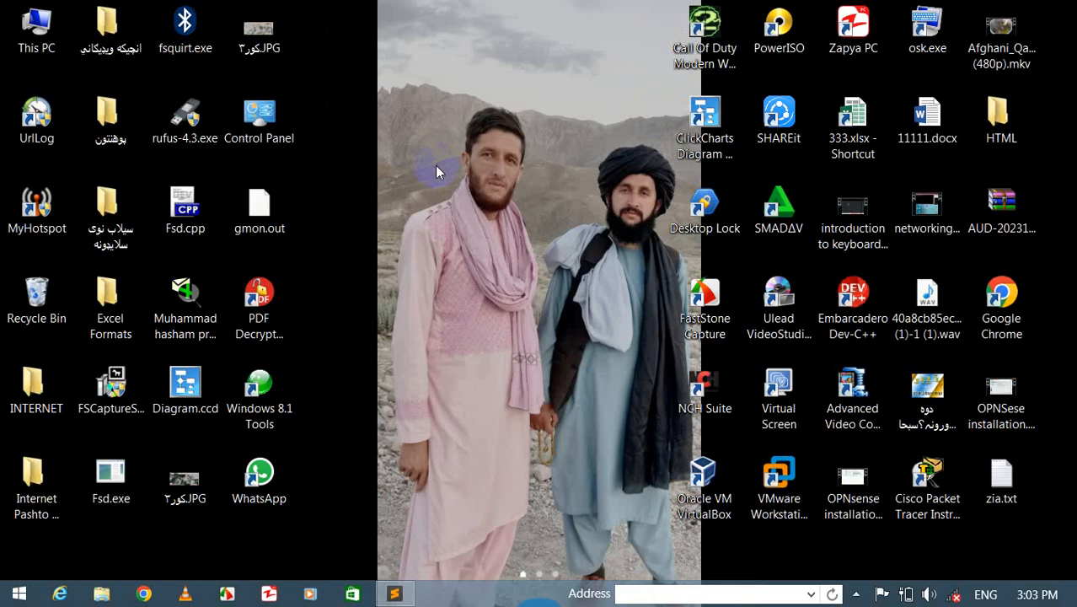
# - Open Control Panel by running the control command, then close its window
pyautogui.press('super+r')
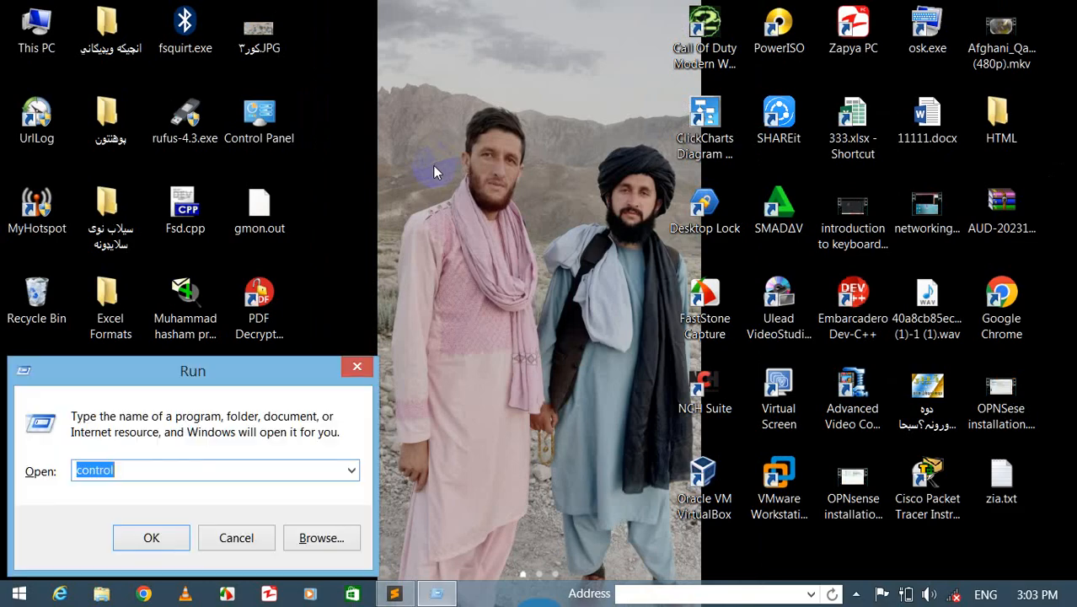
pyautogui.write('control')
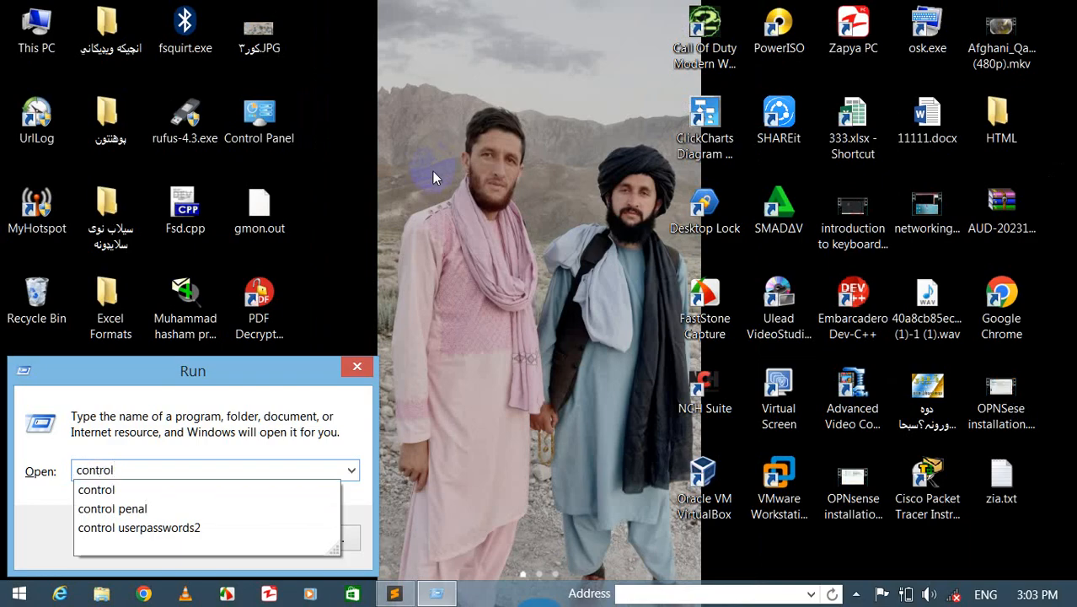
pyautogui.write(' penal')
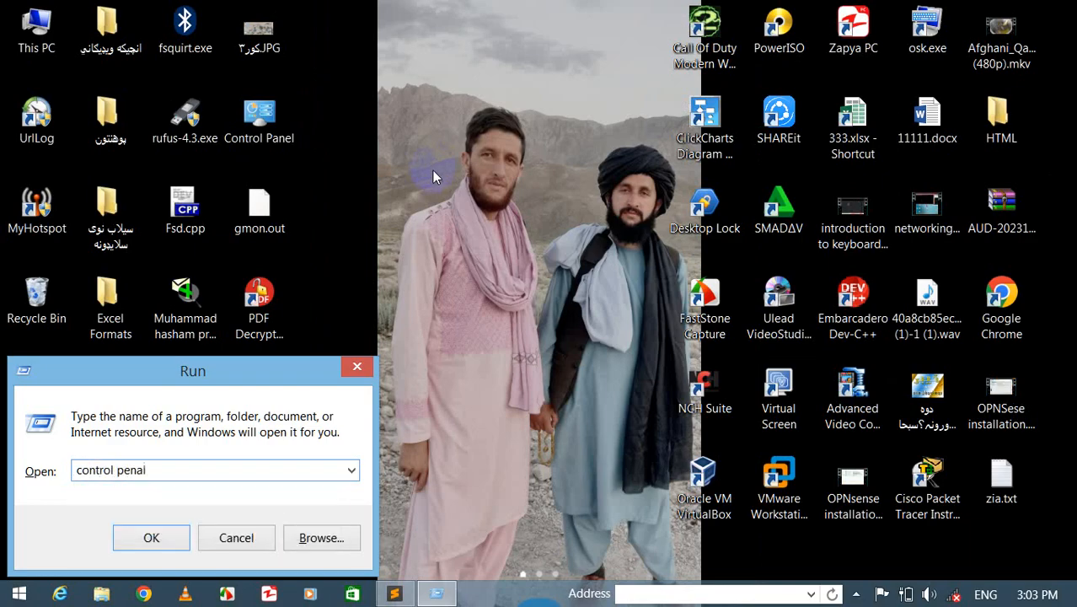
pyautogui.press('BackSpace')
pyautogui.press('BackSpace')
pyautogui.press('BackSpace')
pyautogui.press('BackSpace')
pyautogui.press('BackSpace')
pyautogui.press('BackSpace')
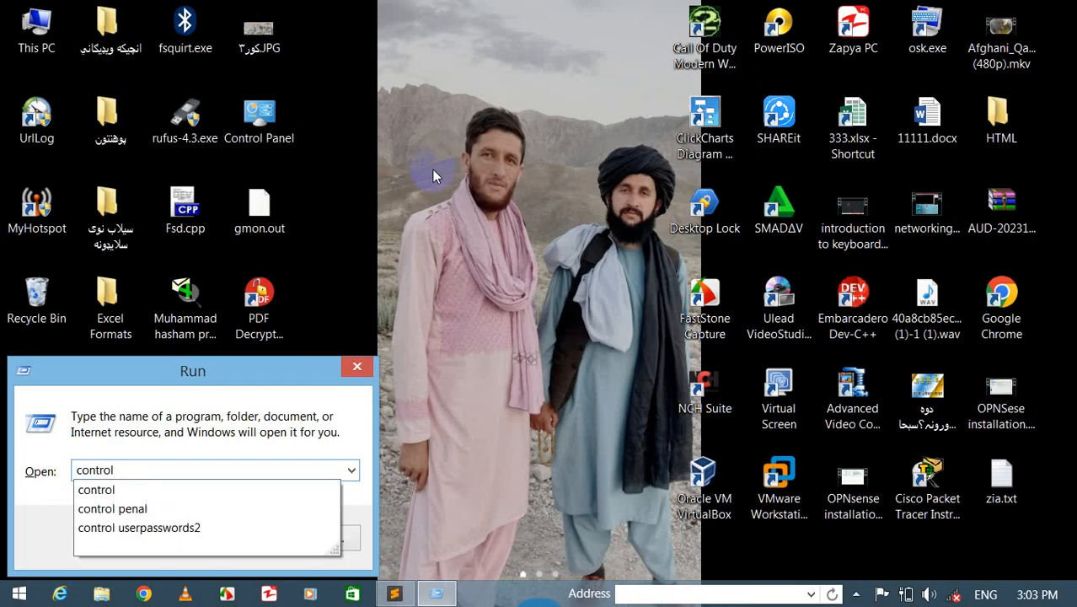
pyautogui.press('Return')
pyautogui.hotkey('alt', 'F4')
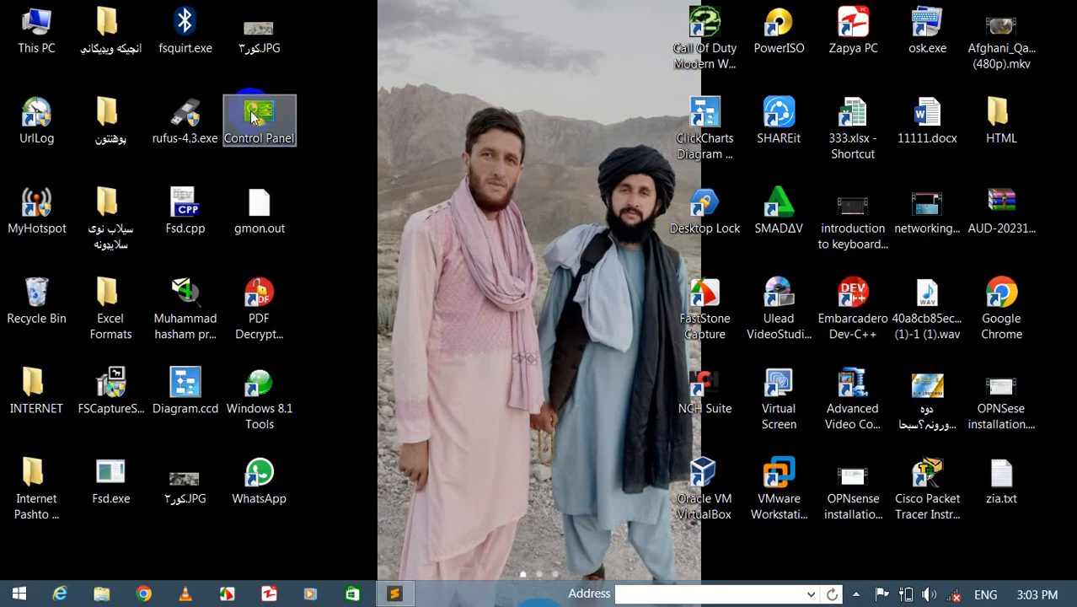
# - Open Desktop Icon Settings through Personalize, then move the This PC icon to the middle of the desktop
pyautogui.rightClick(415, 98)
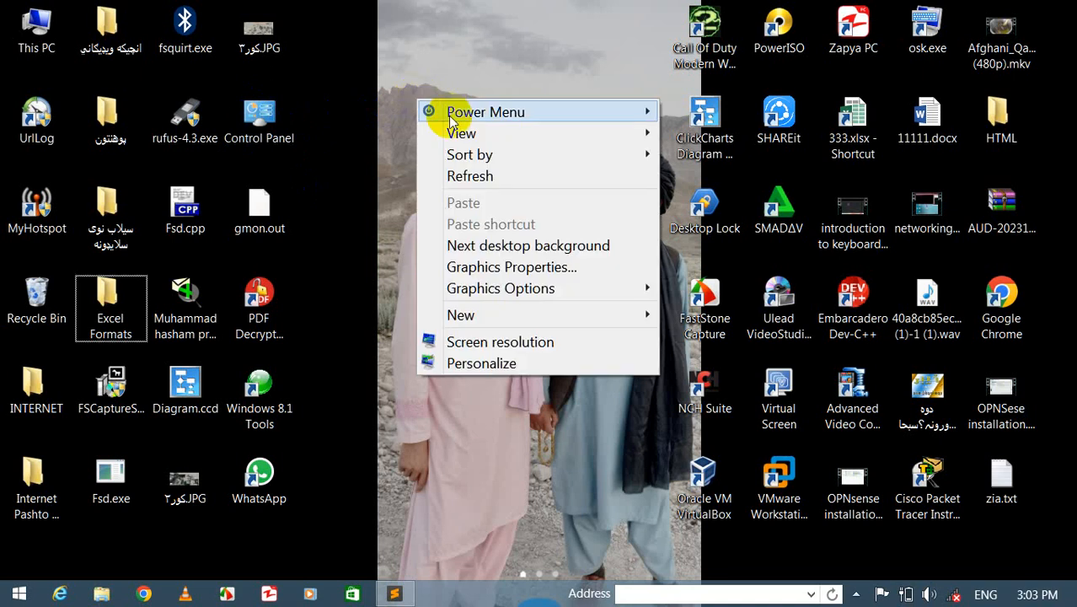
pyautogui.click(476, 364)
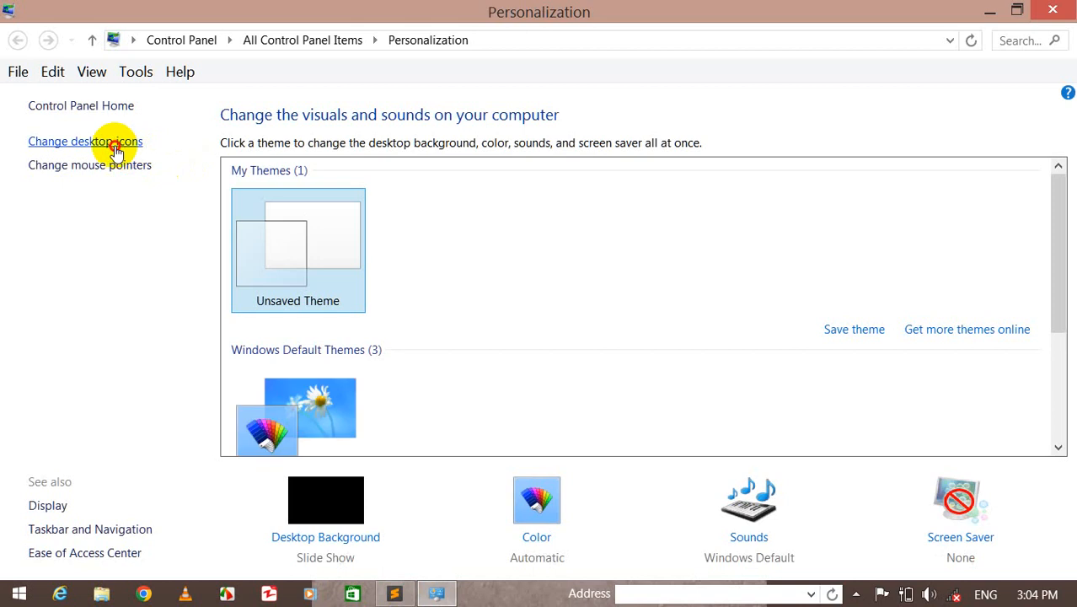
pyautogui.click(113, 144)
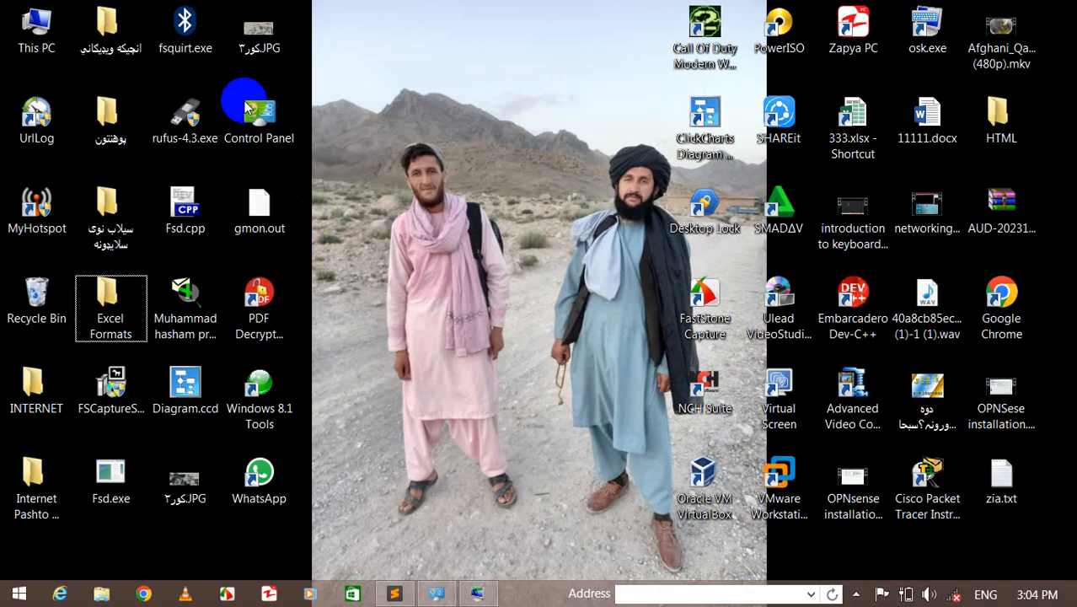
pyautogui.moveTo(34, 33); pyautogui.dragTo(445, 118)
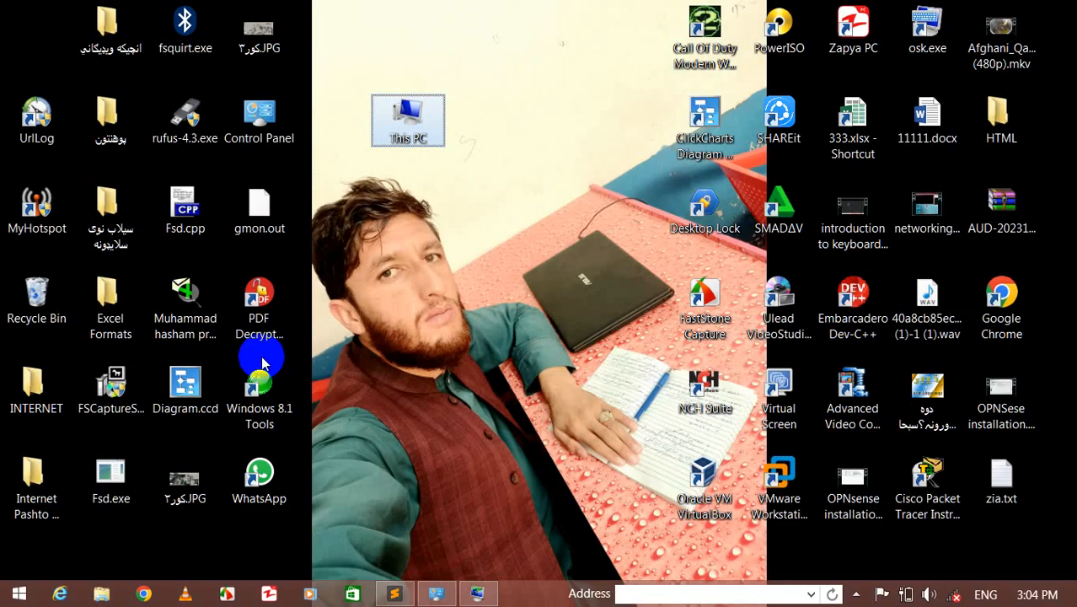
# - Reopen Desktop Icon Settings through Personalize to show the Control Panel icon option, then close both windows
pyautogui.rightClick(498, 143)
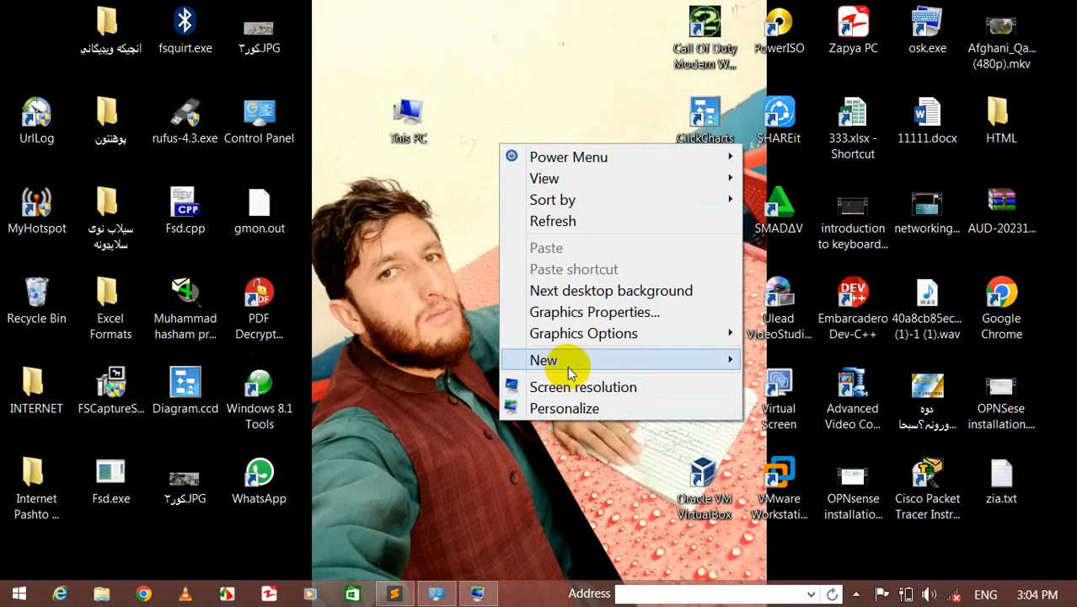
pyautogui.click(566, 409)
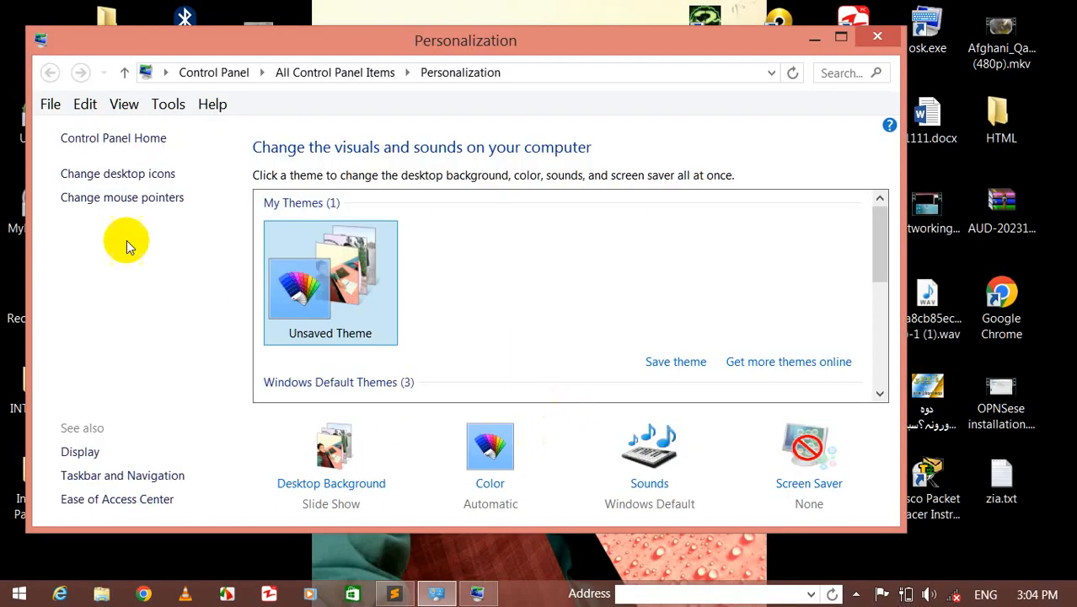
pyautogui.click(80, 174)
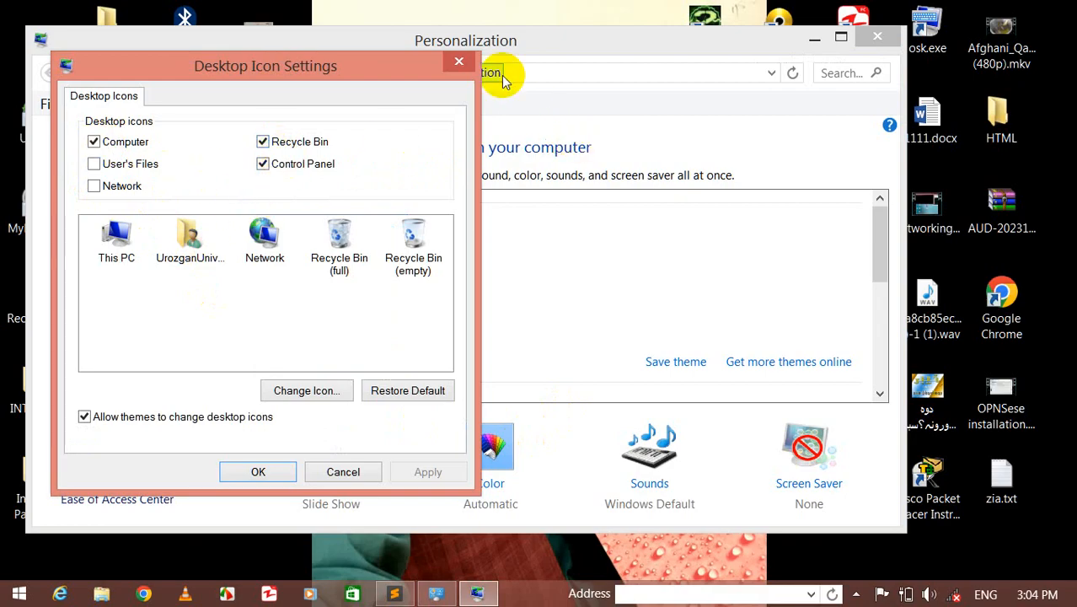
pyautogui.click(456, 62)
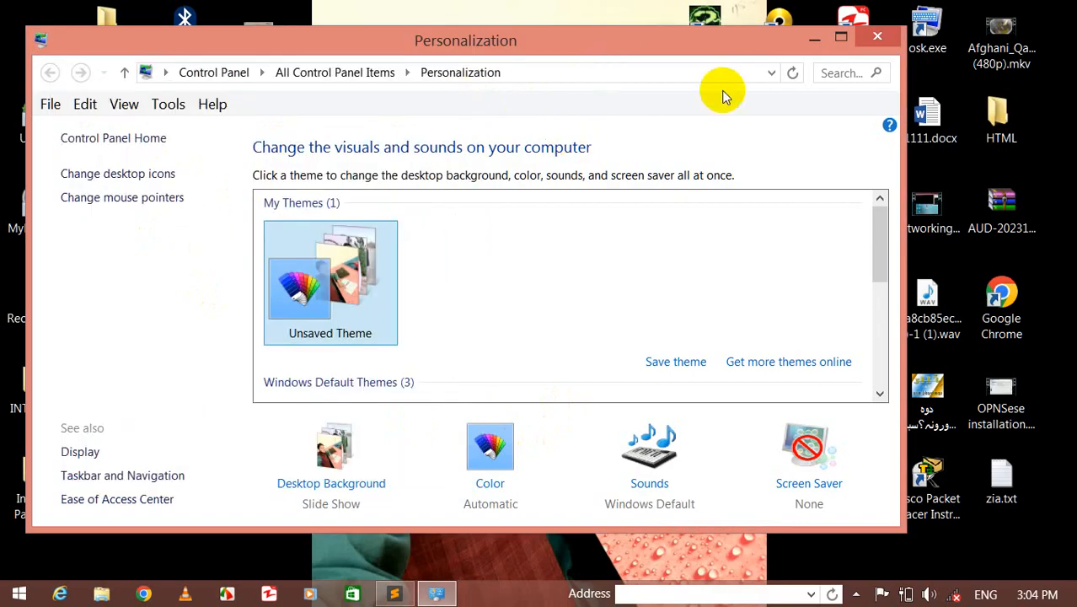
pyautogui.click(877, 36)
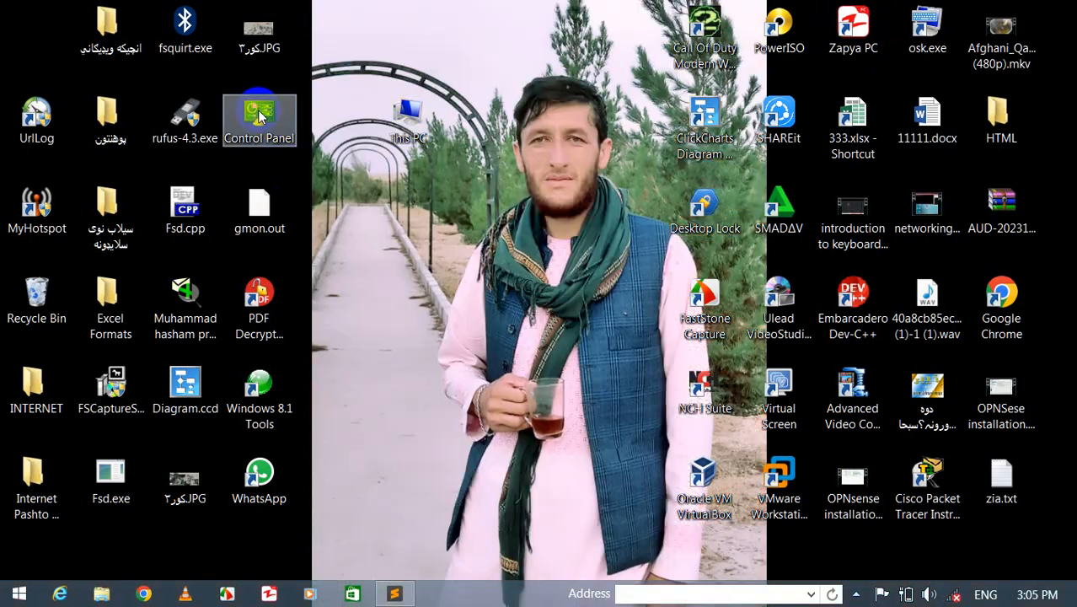
# - Open Control Panel from its desktop shortcut and close it again
pyautogui.doubleClick(259, 115)
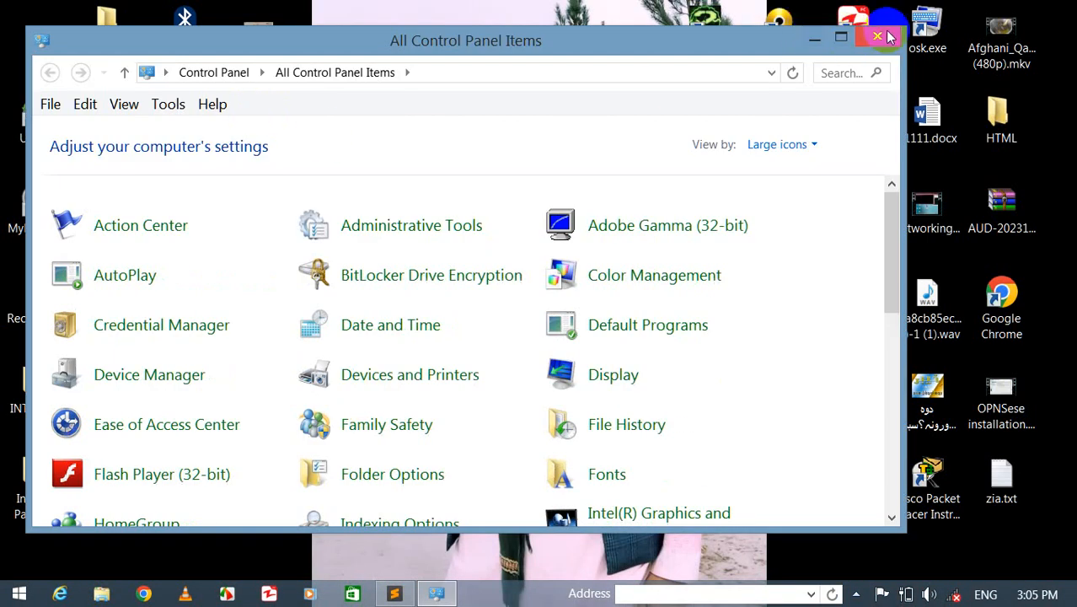
pyautogui.click(877, 36)
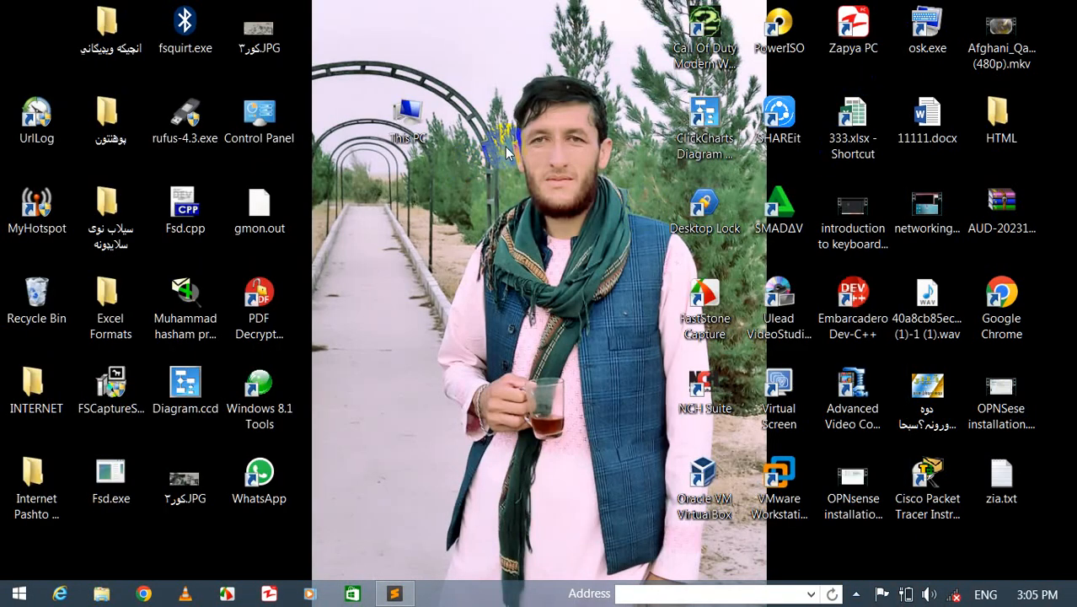
# - Search for control, open Control Panel from the results, and close it
pyautogui.press('super+s')
pyautogui.write('control Panel')
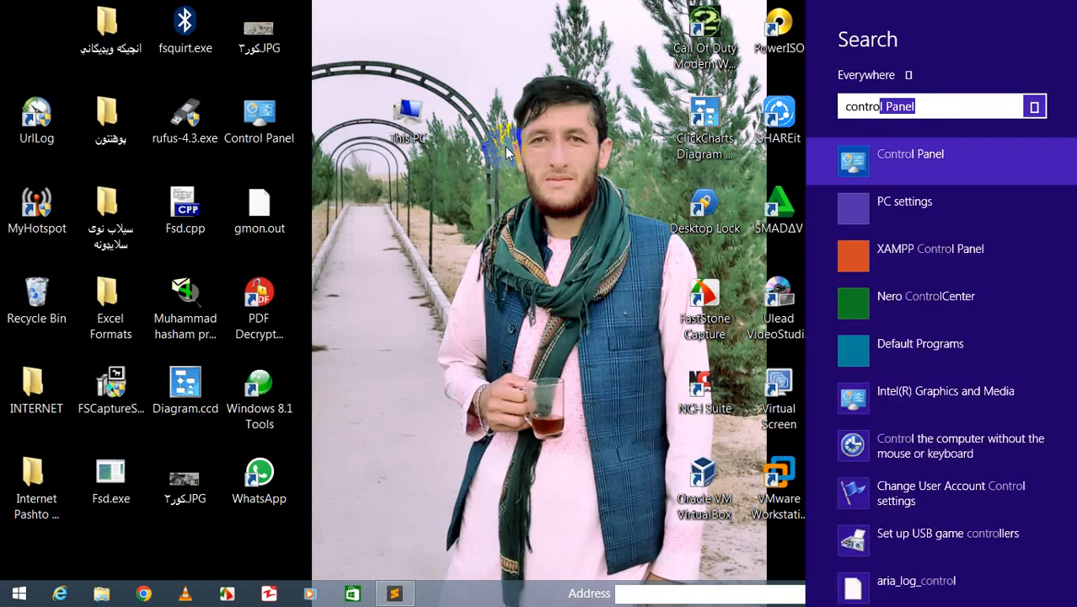
pyautogui.press('Return')
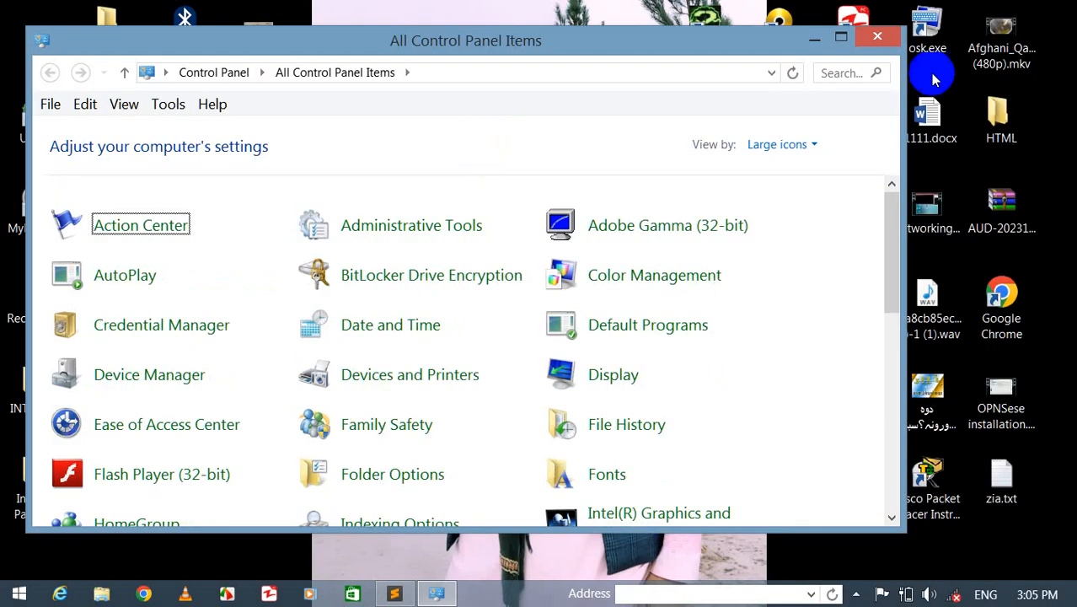
pyautogui.click(876, 38)
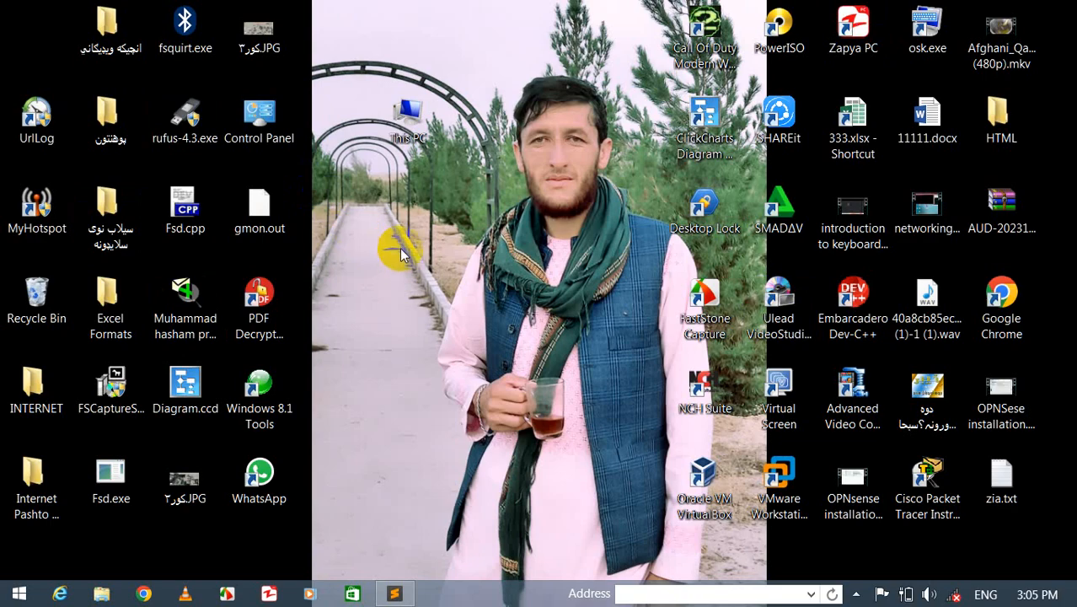
# - Open Control Panel from the Start button's quick-access menu and close it
pyautogui.rightClick(26, 596)
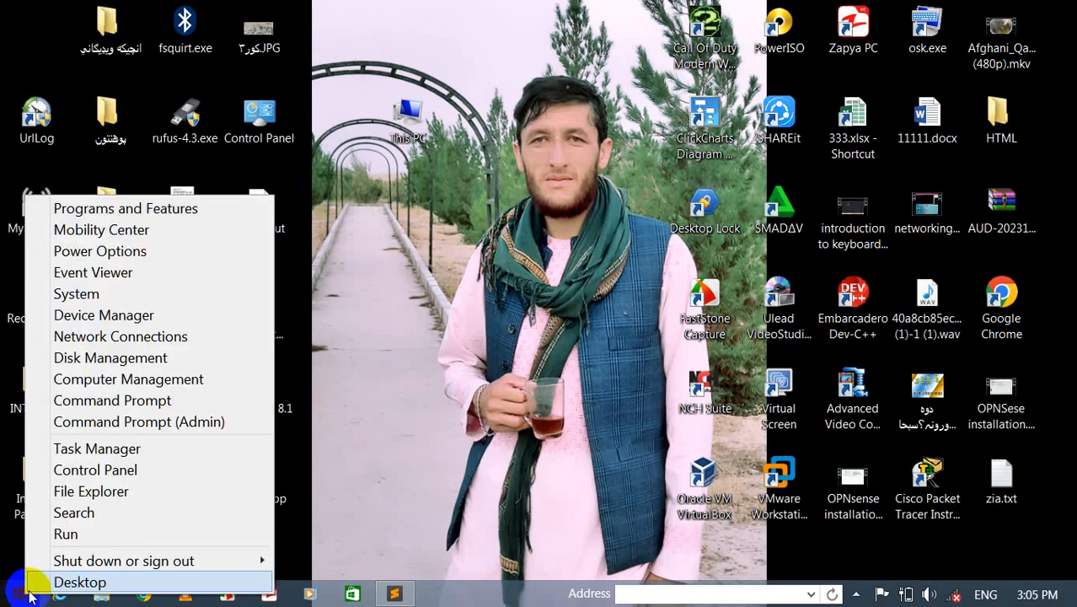
pyautogui.click(84, 477)
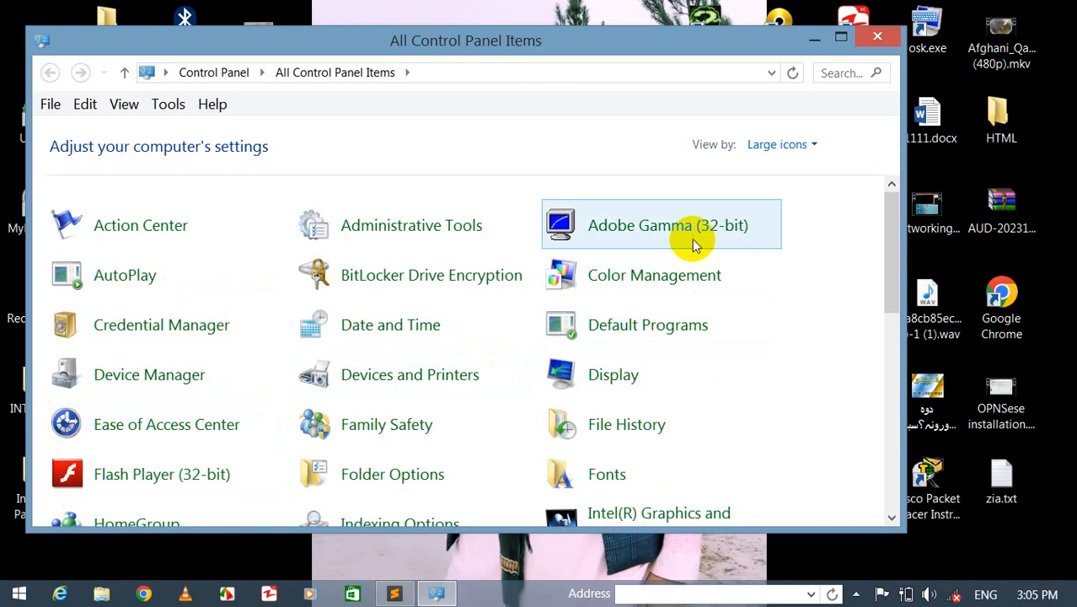
pyautogui.click(877, 35)
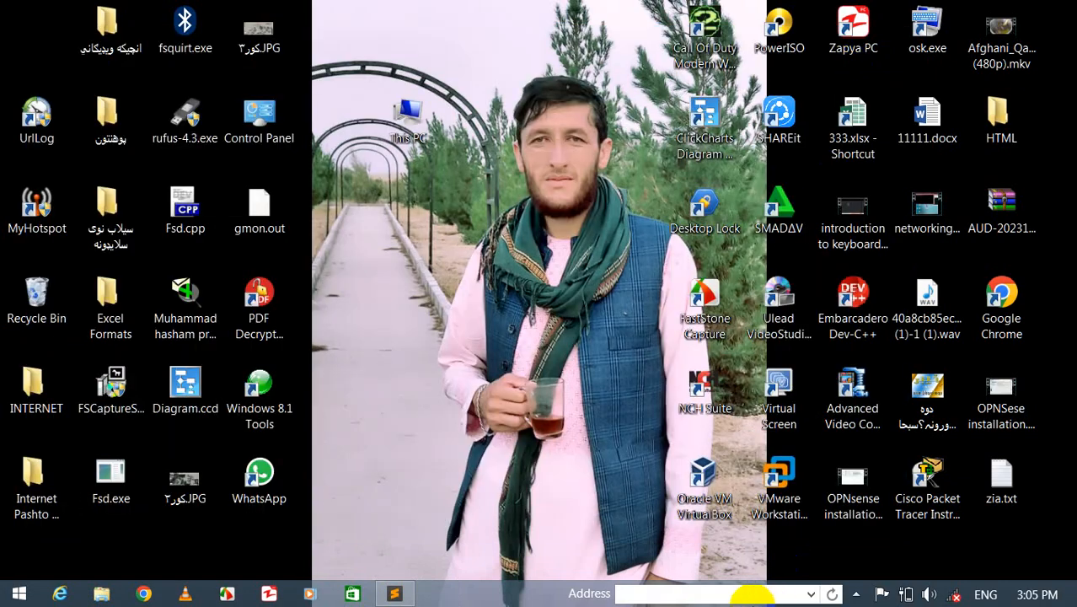
# - Run control from the taskbar Address bar to open Control Panel, then close it
pyautogui.click(733, 596)
pyautogui.write('con')
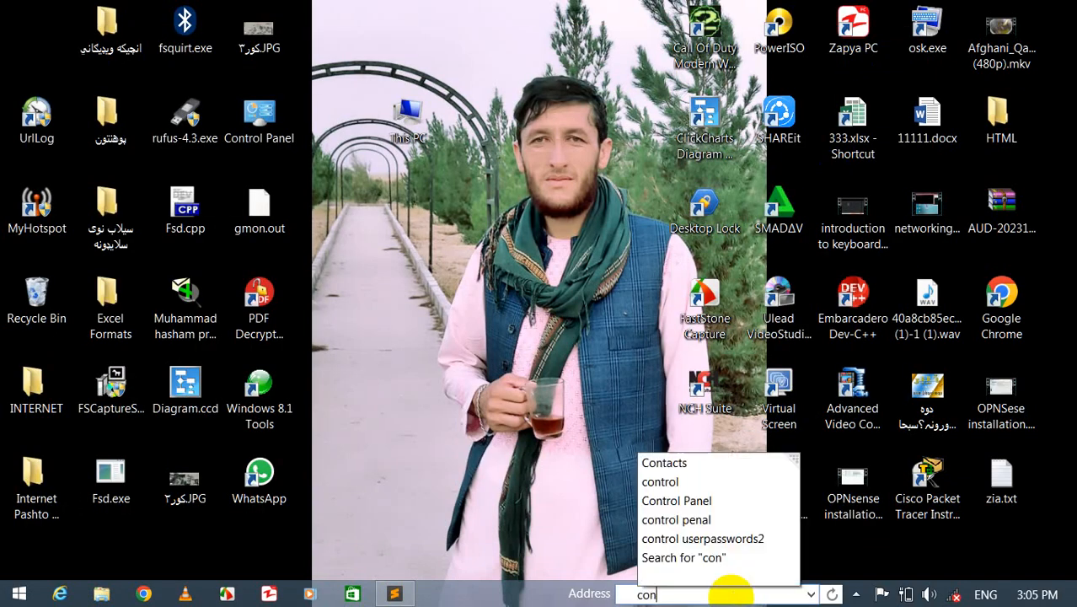
pyautogui.write('trol')
pyautogui.press('Return')
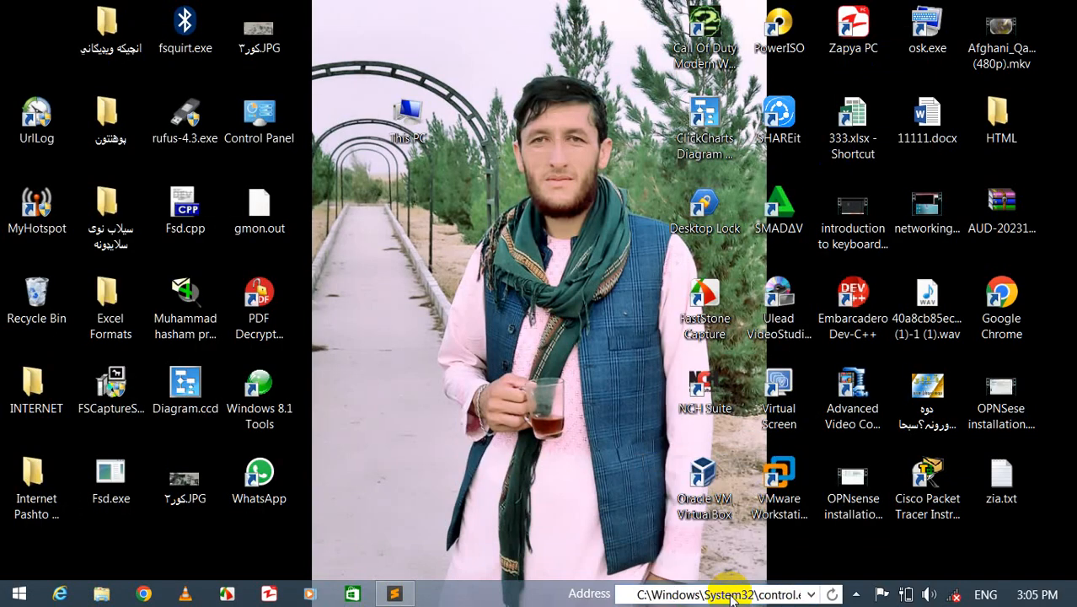
pyautogui.click(878, 35)
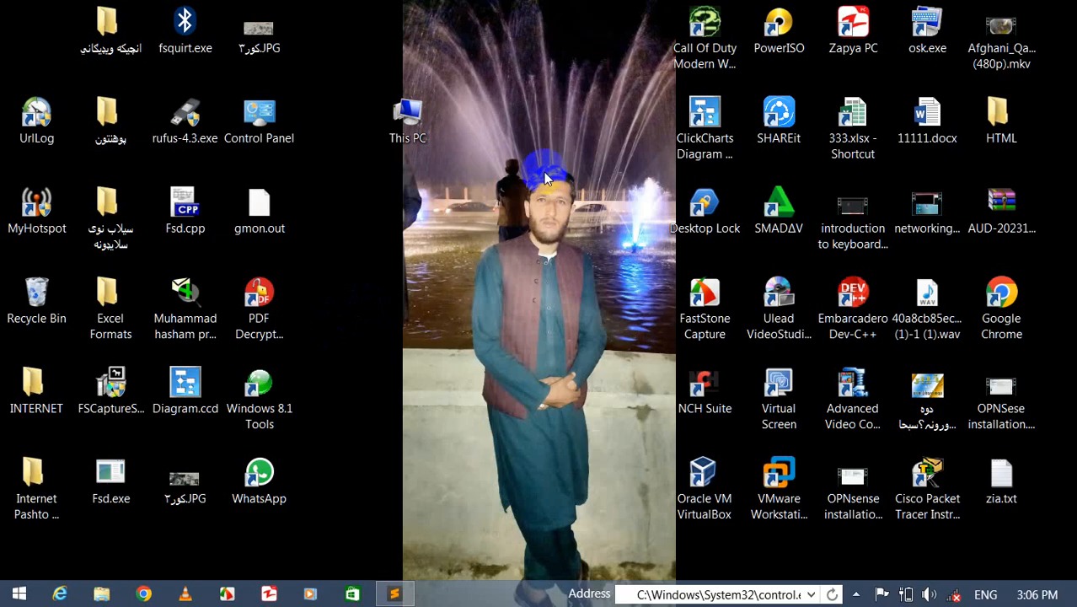
# - Launch the Local Group Policy Editor by running gpedit.msc
pyautogui.press('super+r')
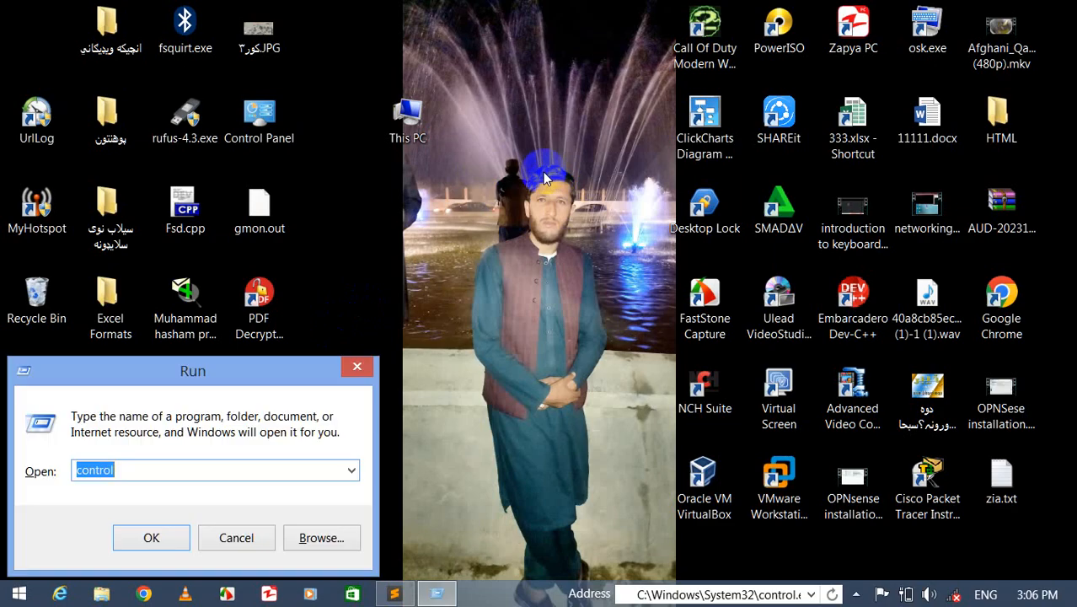
pyautogui.write('gpedit')
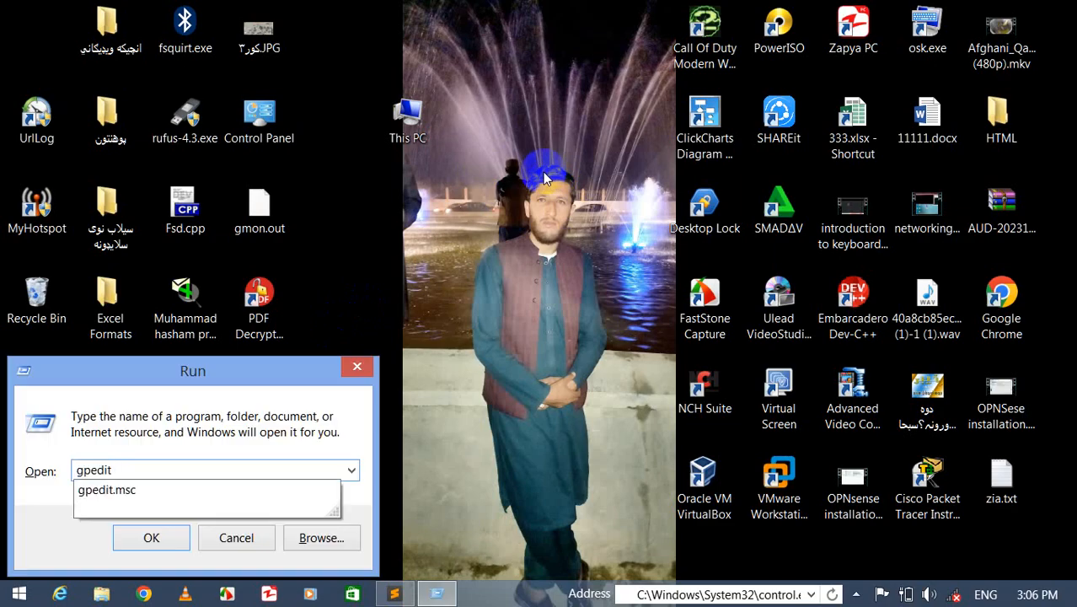
pyautogui.write('.mc')
pyautogui.write('s')
pyautogui.press('BackSpace')
pyautogui.press('BackSpace')
pyautogui.write('sc')
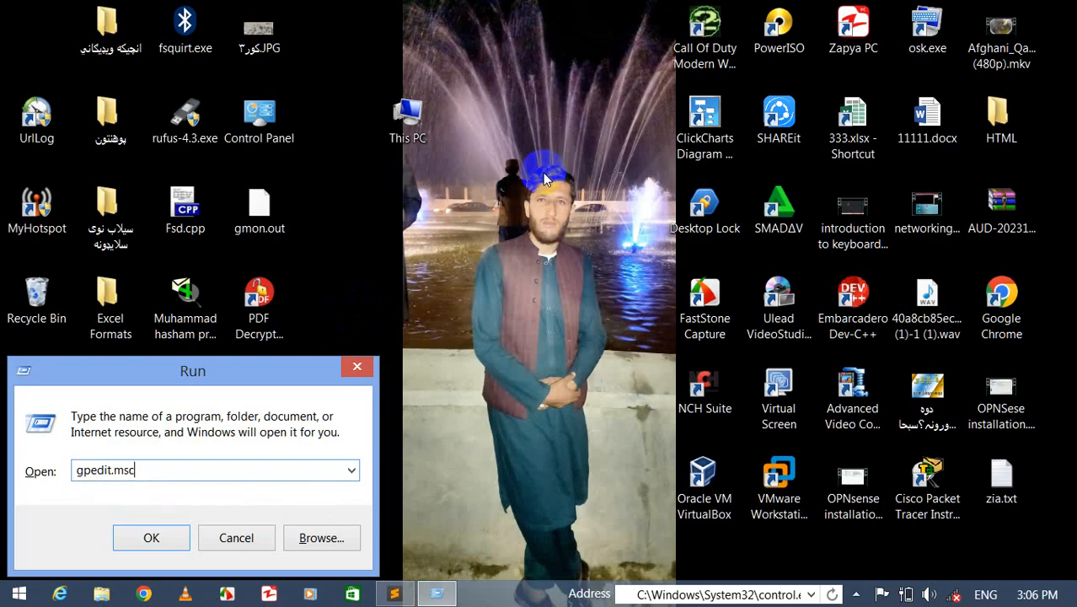
pyautogui.press('Return')
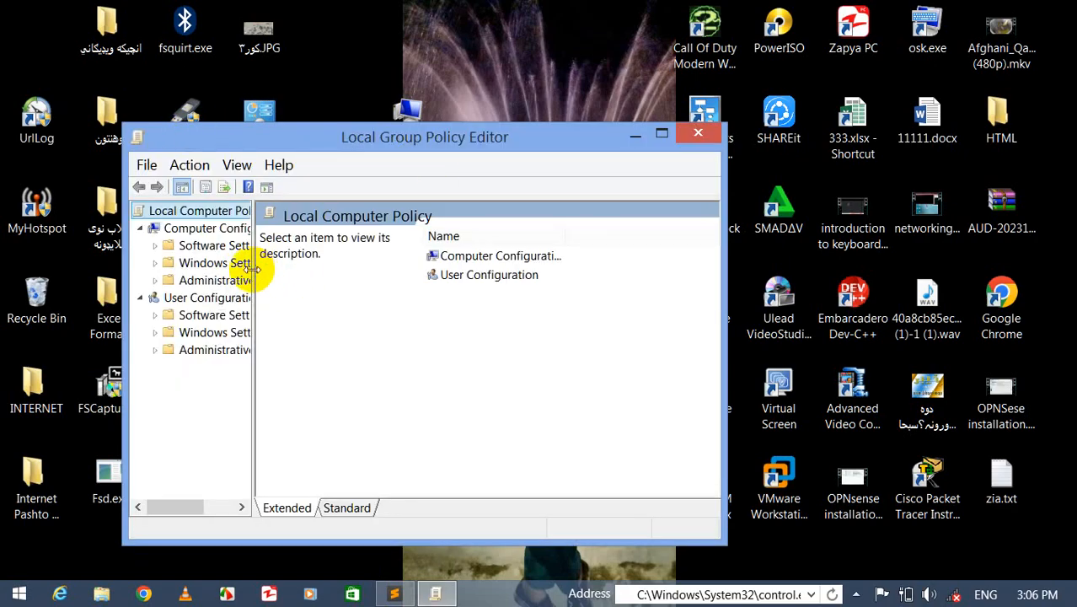
# - Navigate to User Configuration > Administrative Templates > Control Panel and select the Prohibit access to Control Panel and PC settings policy
pyautogui.moveTo(255, 269); pyautogui.dragTo(435, 272)
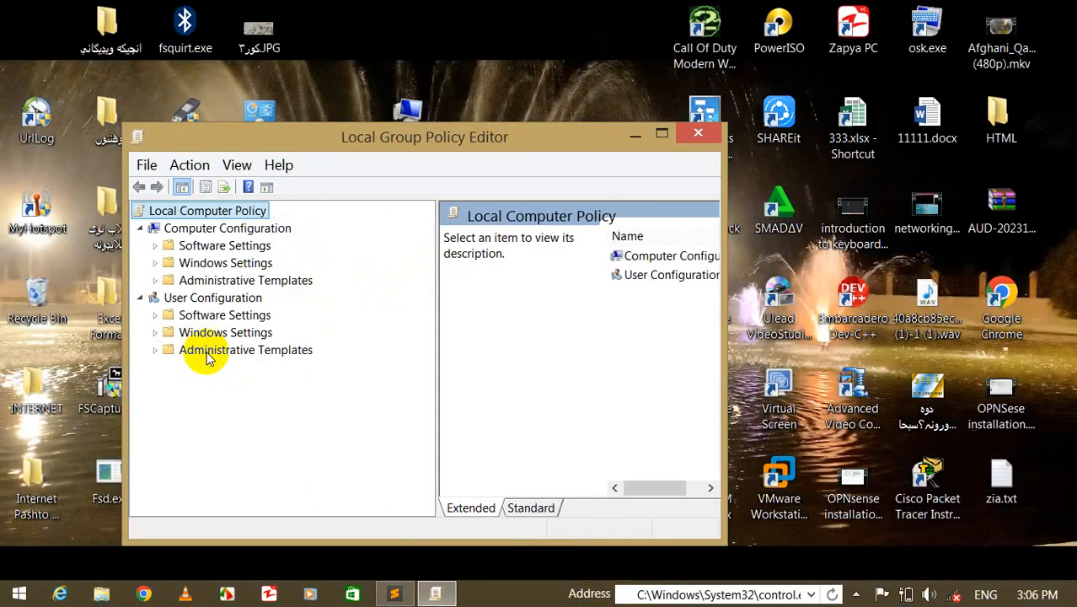
pyautogui.doubleClick(206, 356)
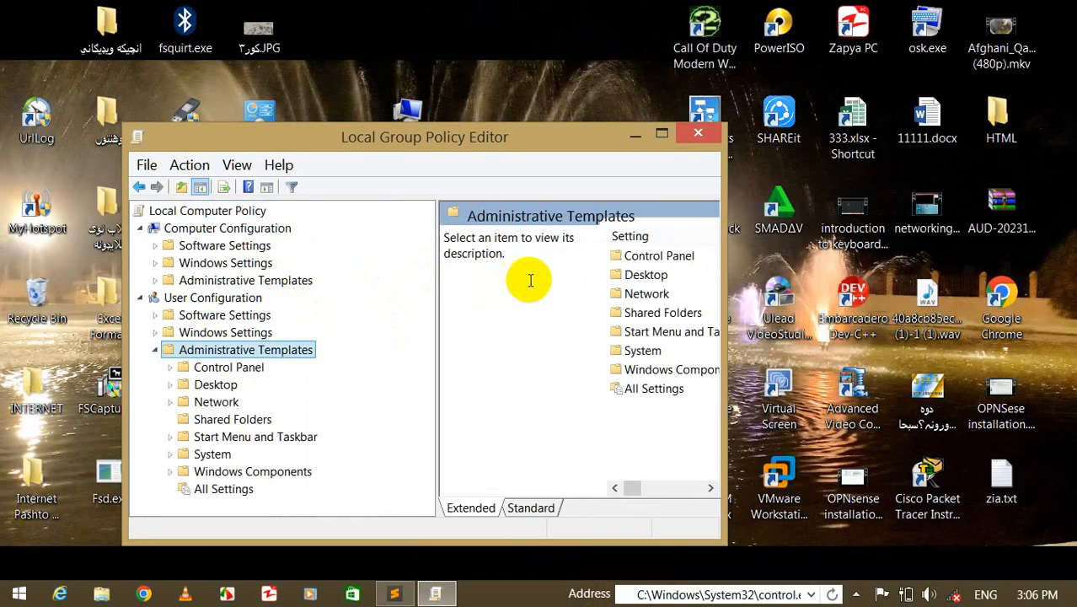
pyautogui.doubleClick(637, 276)
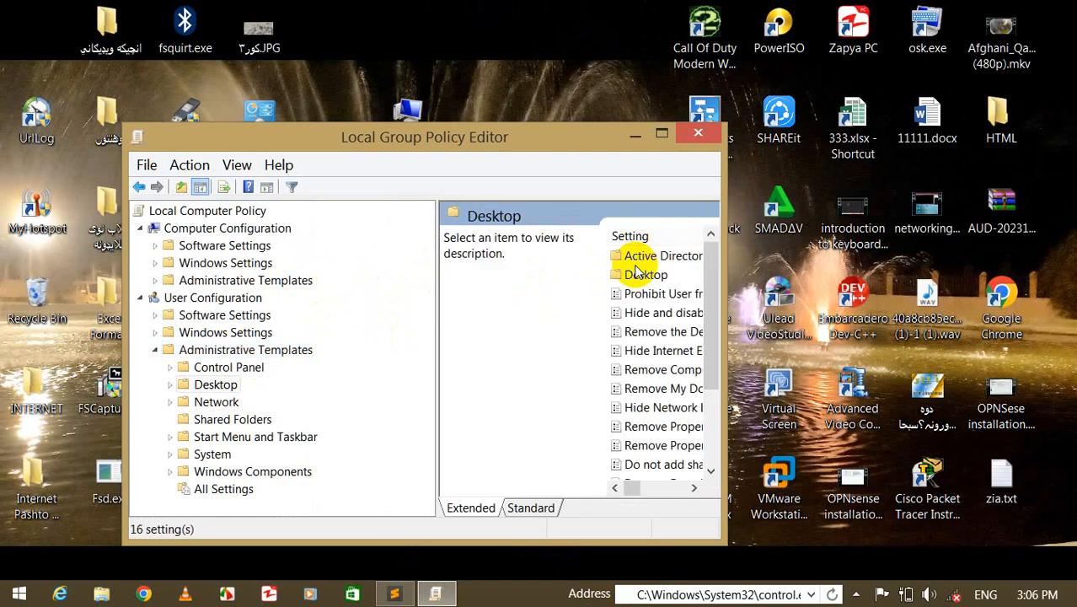
pyautogui.click(662, 133)
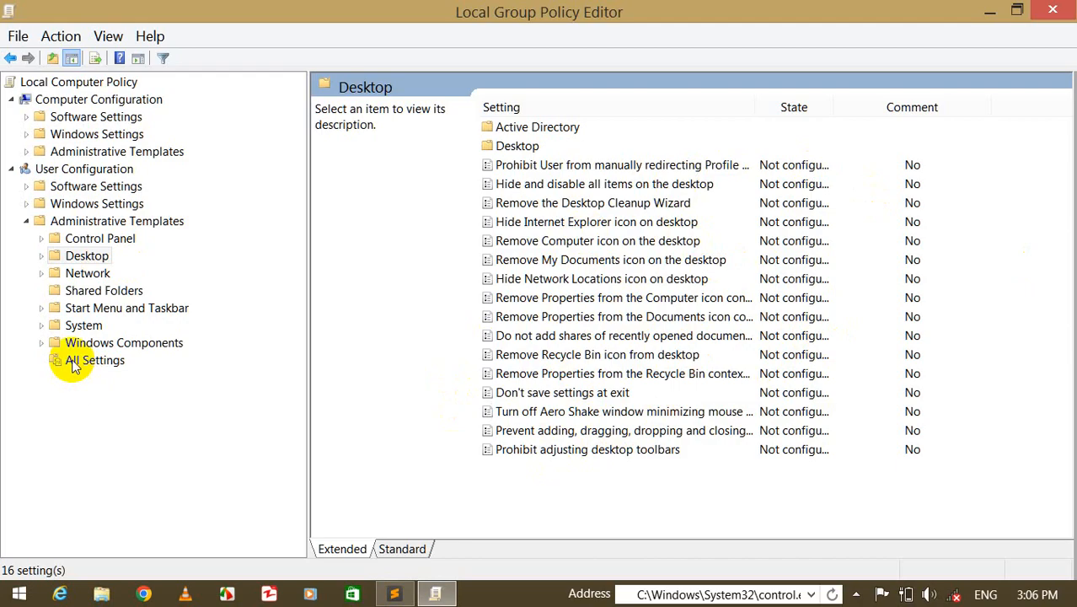
pyautogui.click(92, 239)
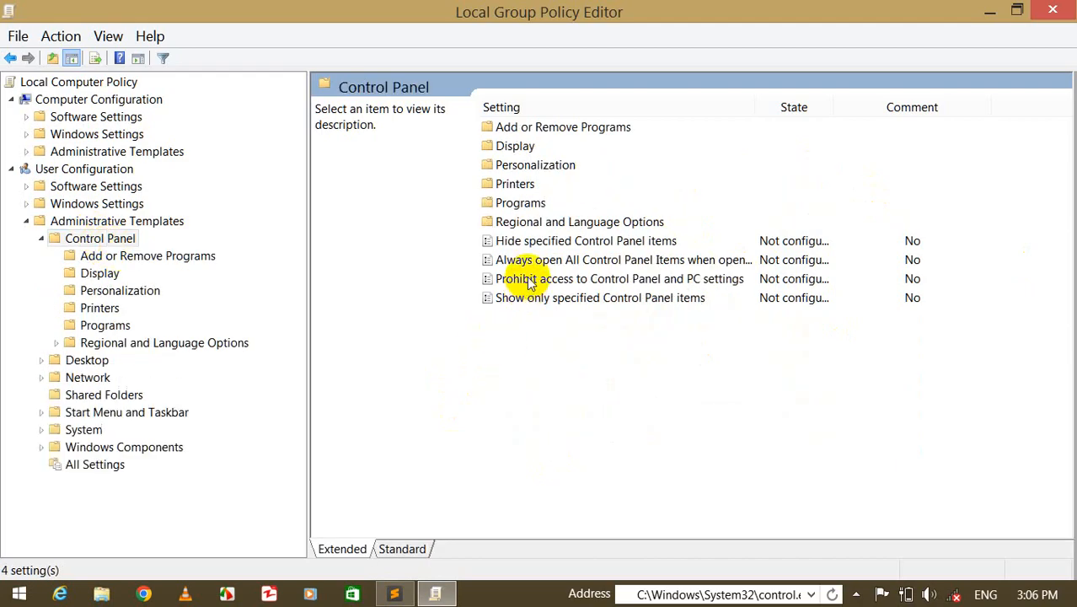
pyautogui.click(531, 284)
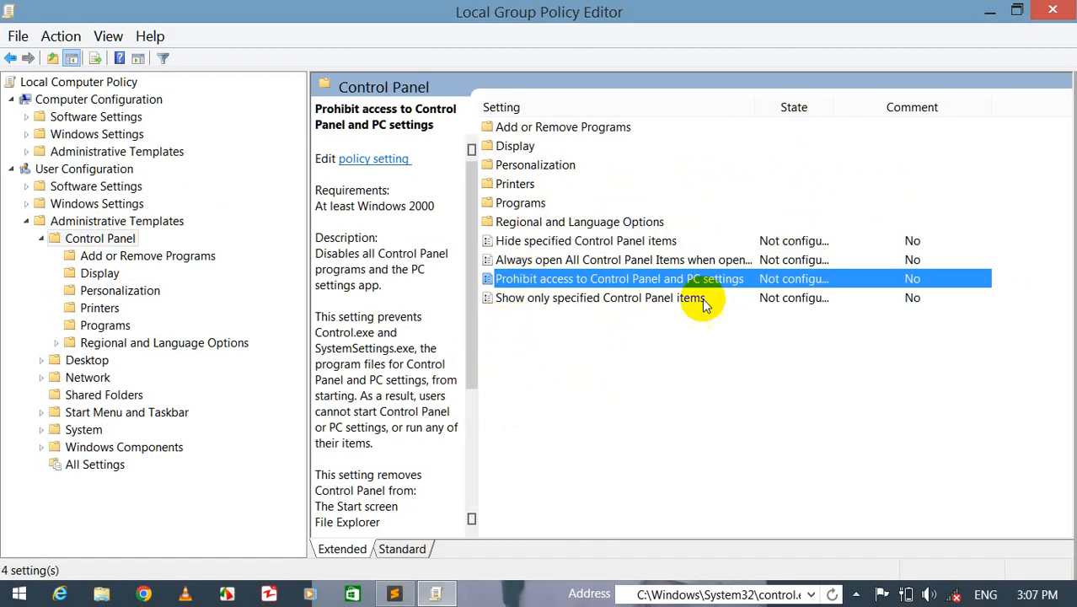
# - Enable the Prohibit access to Control Panel and PC settings policy, apply it, and close the Local Group Policy Editor
pyautogui.doubleClick(524, 278)
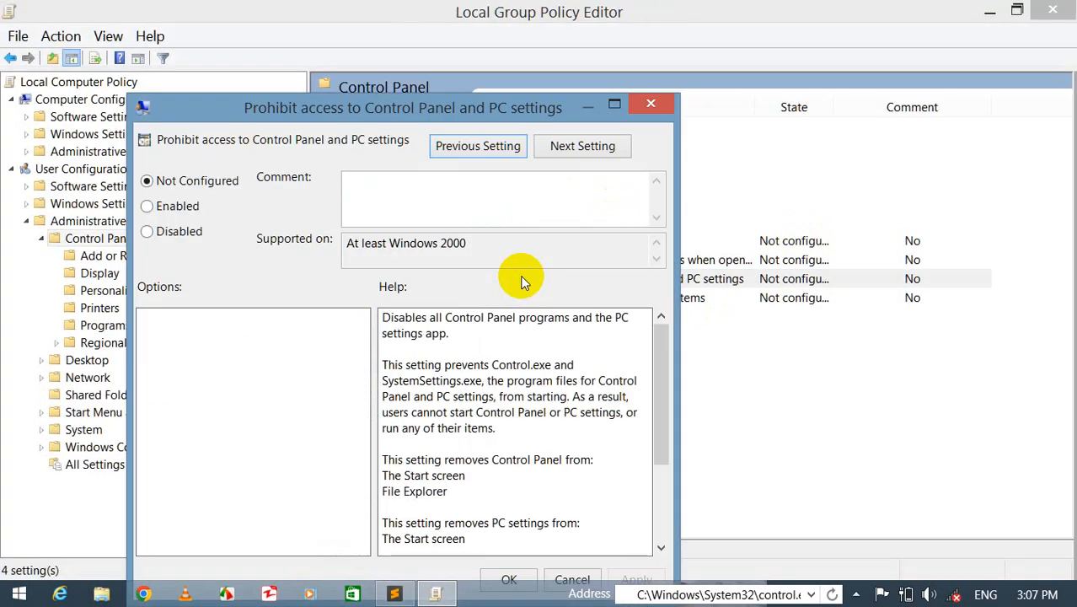
pyautogui.click(185, 209)
pyautogui.click(510, 580)
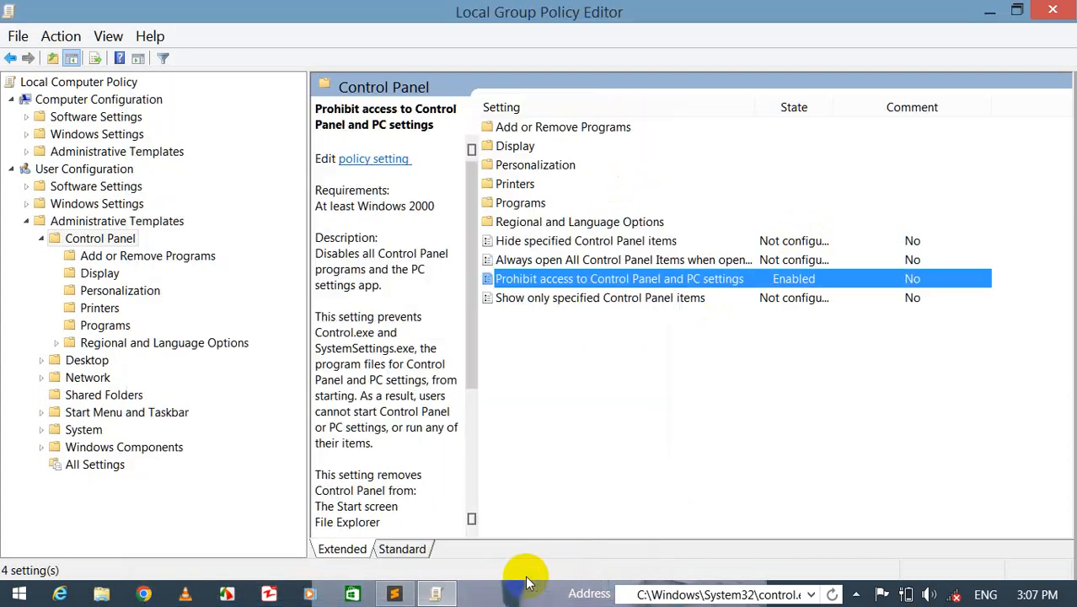
pyautogui.click(1053, 11)
# - Open Control Panel from its desktop shortcut and close it again
pyautogui.doubleClick(266, 112)
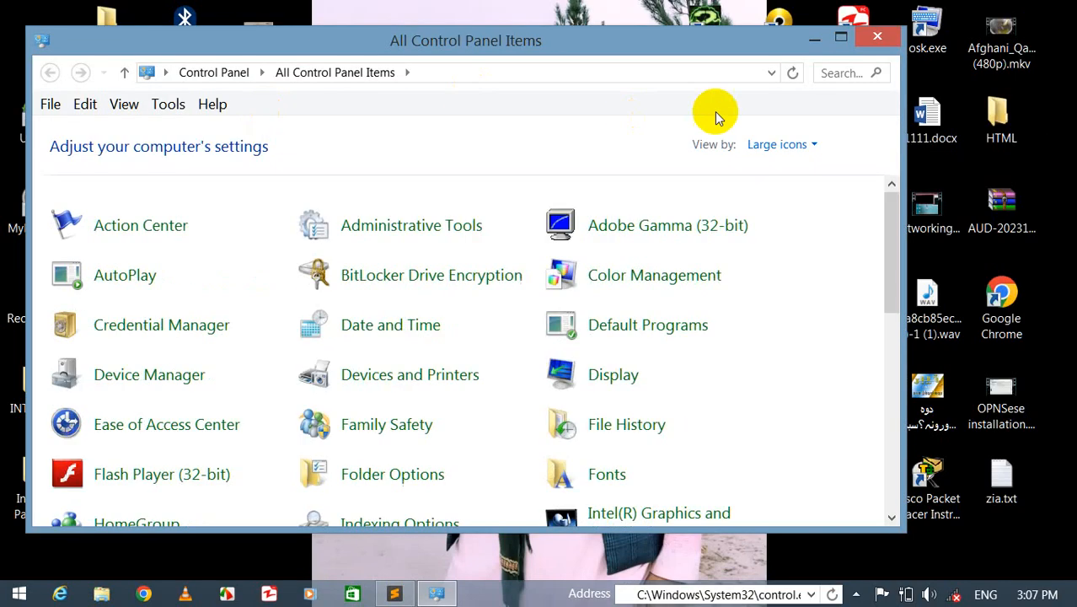
pyautogui.click(878, 36)
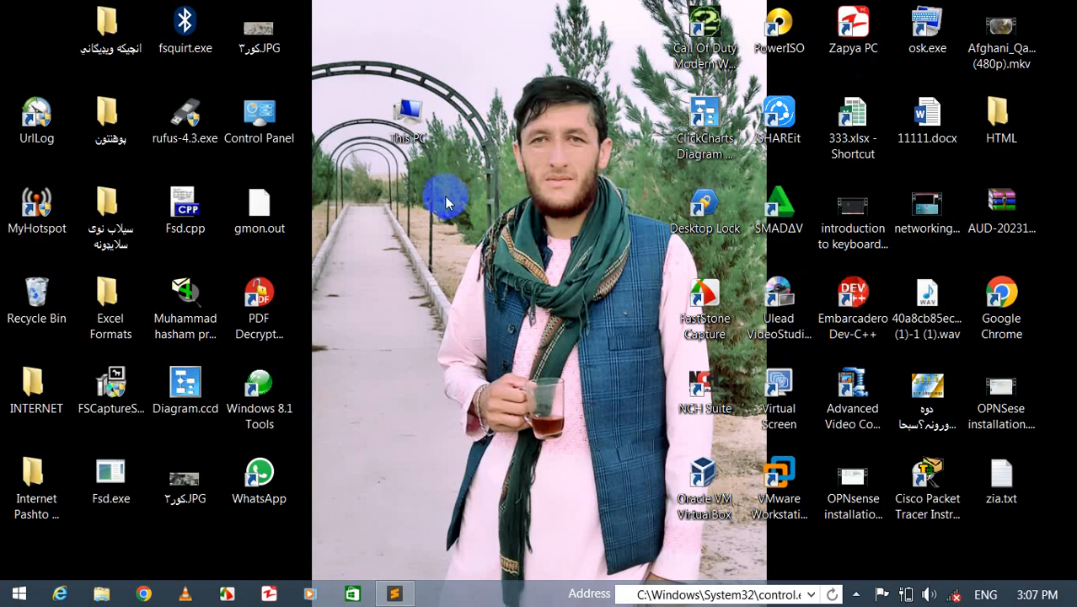
# - Rerun gpedit.msc, reopen the Prohibit access to Control Panel and PC settings policy, confirm it as Enabled, and close the editor
pyautogui.press('super+r')
pyautogui.press('Return')
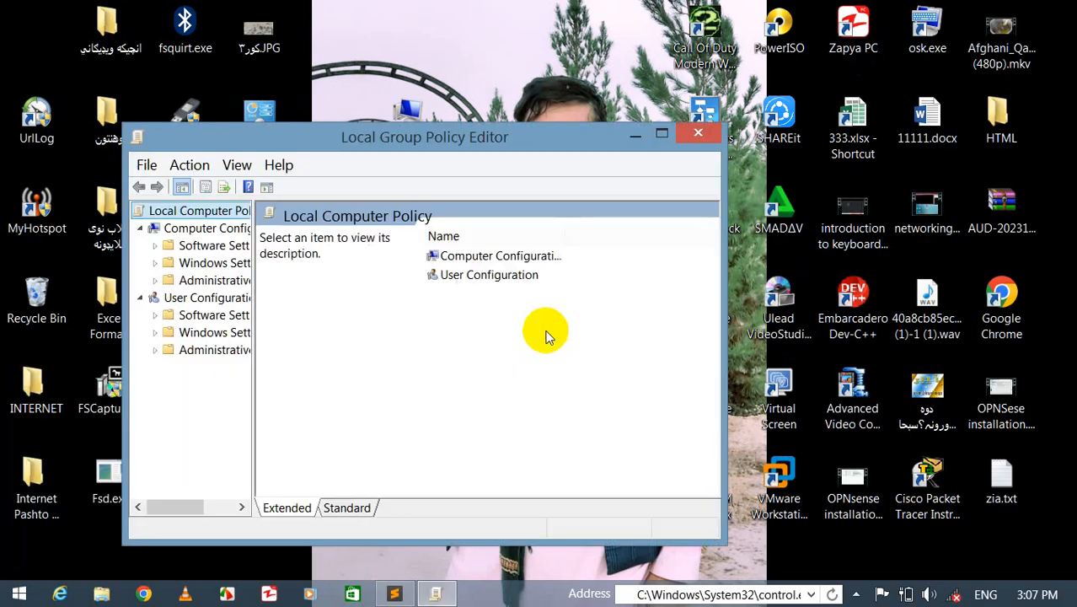
pyautogui.doubleClick(212, 349)
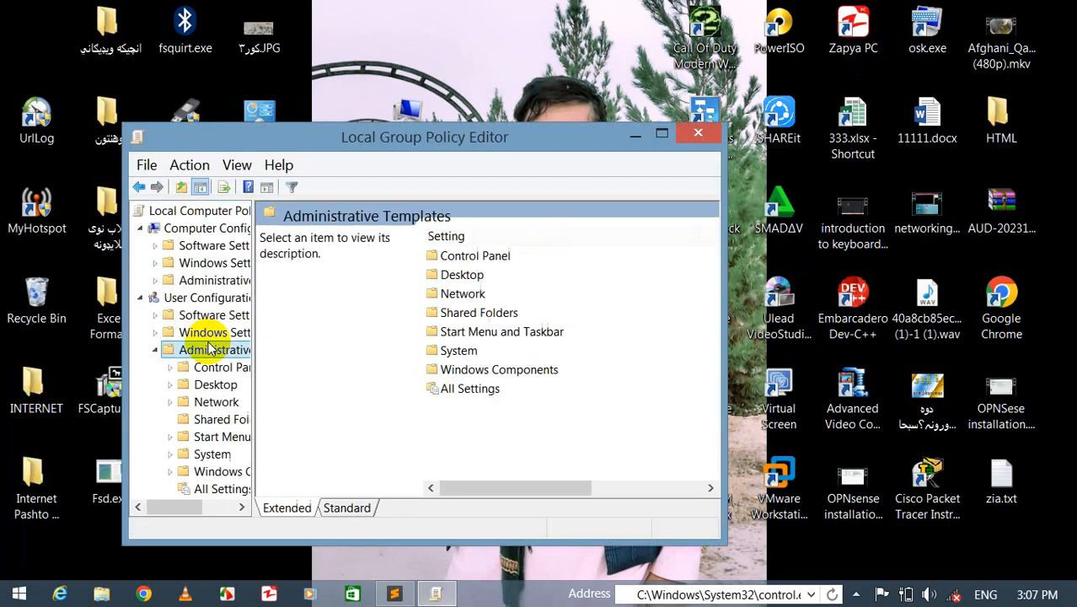
pyautogui.doubleClick(459, 254)
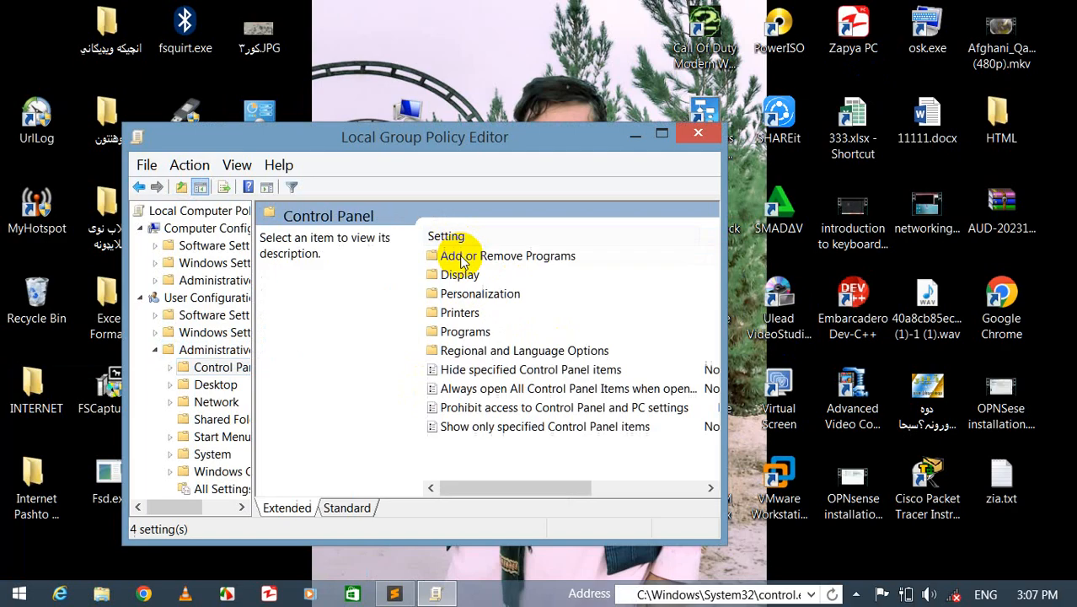
pyautogui.click(495, 408)
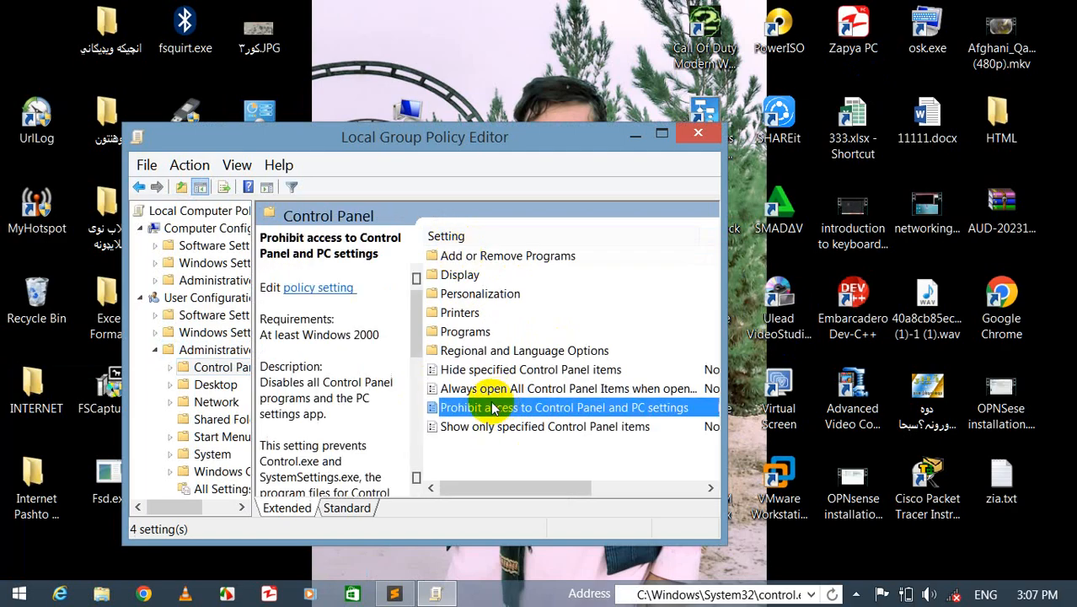
pyautogui.doubleClick(495, 408)
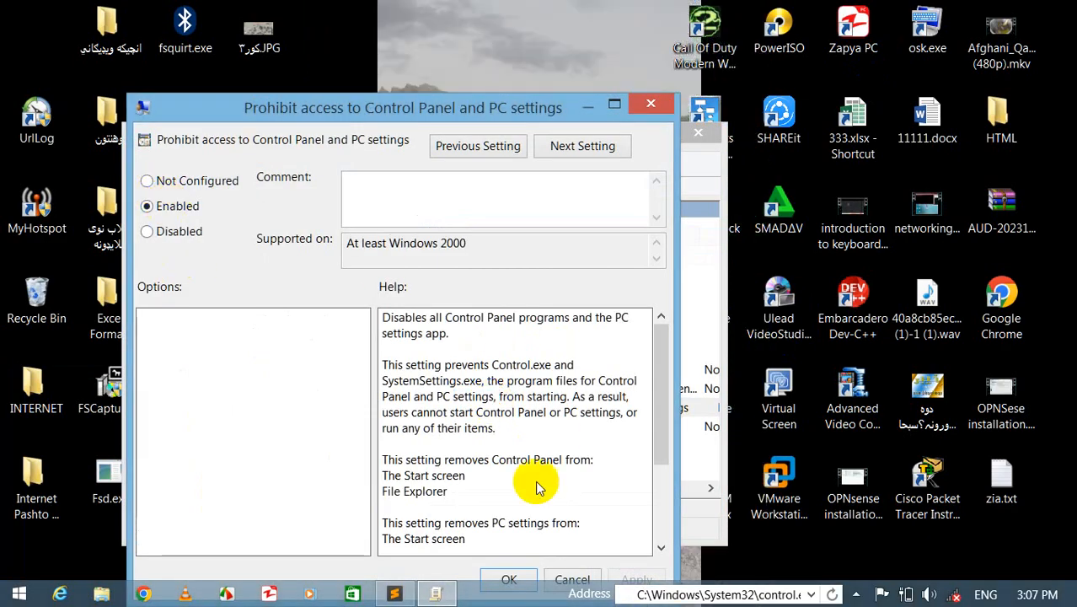
pyautogui.click(509, 579)
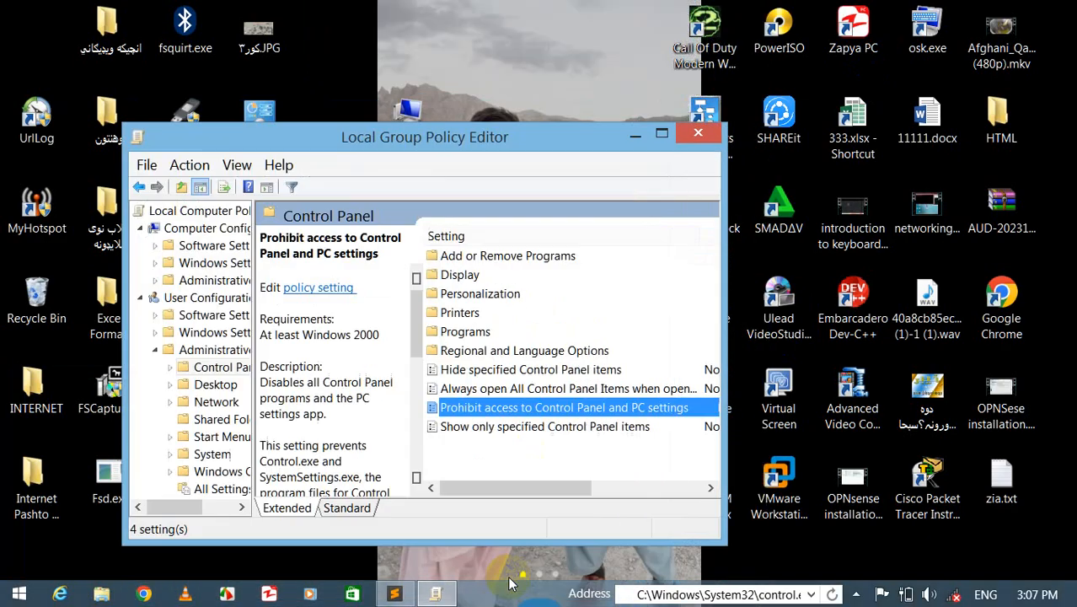
pyautogui.click(699, 133)
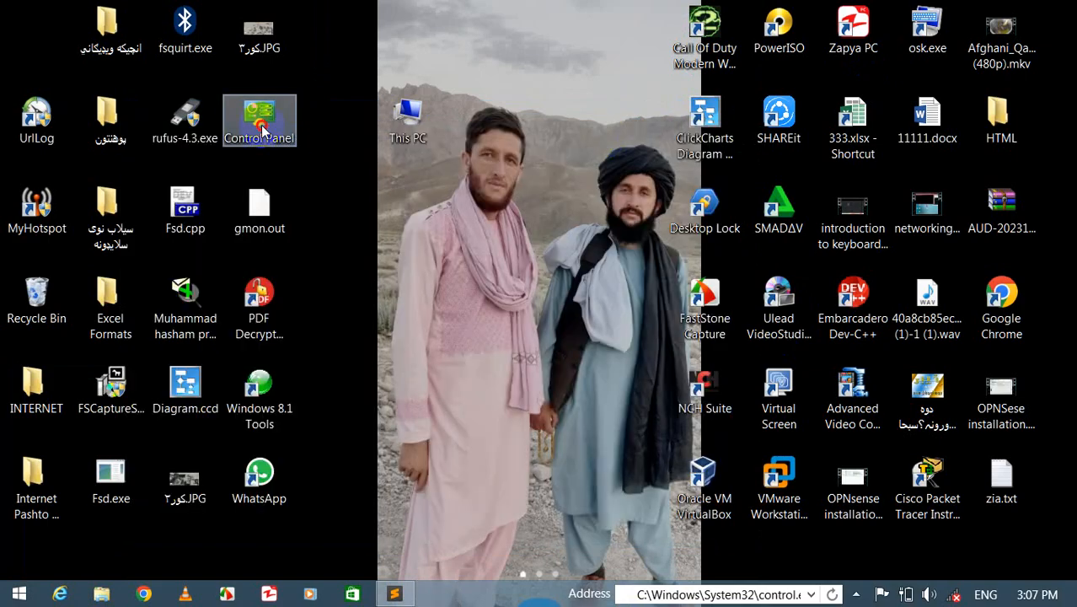
# - Try to open Control Panel from its desktop shortcut and dismiss the restriction message
pyautogui.doubleClick(261, 124)
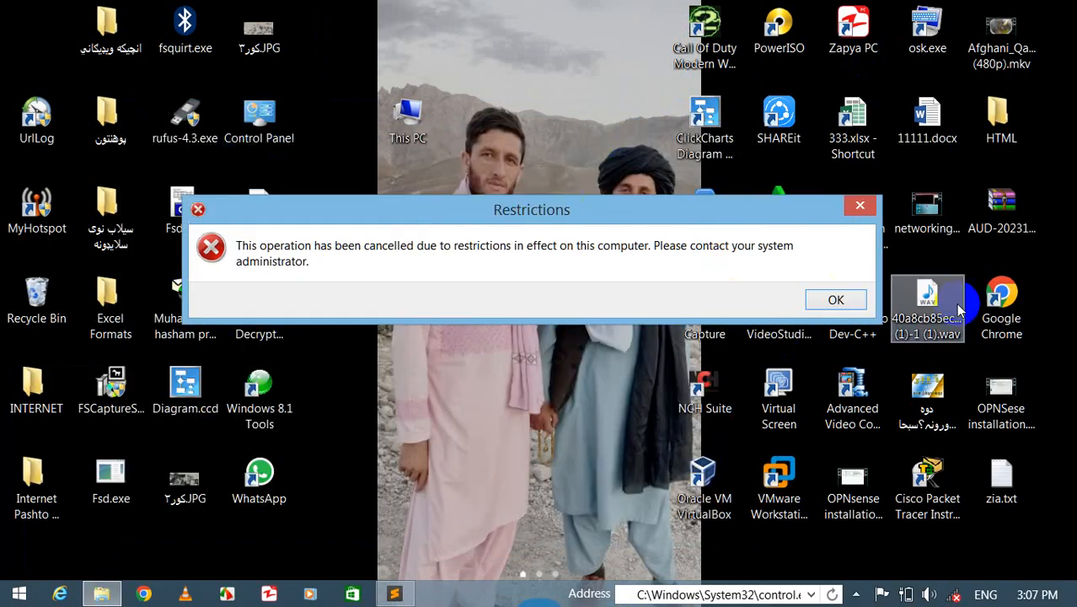
pyautogui.click(834, 300)
pyautogui.click(709, 315)
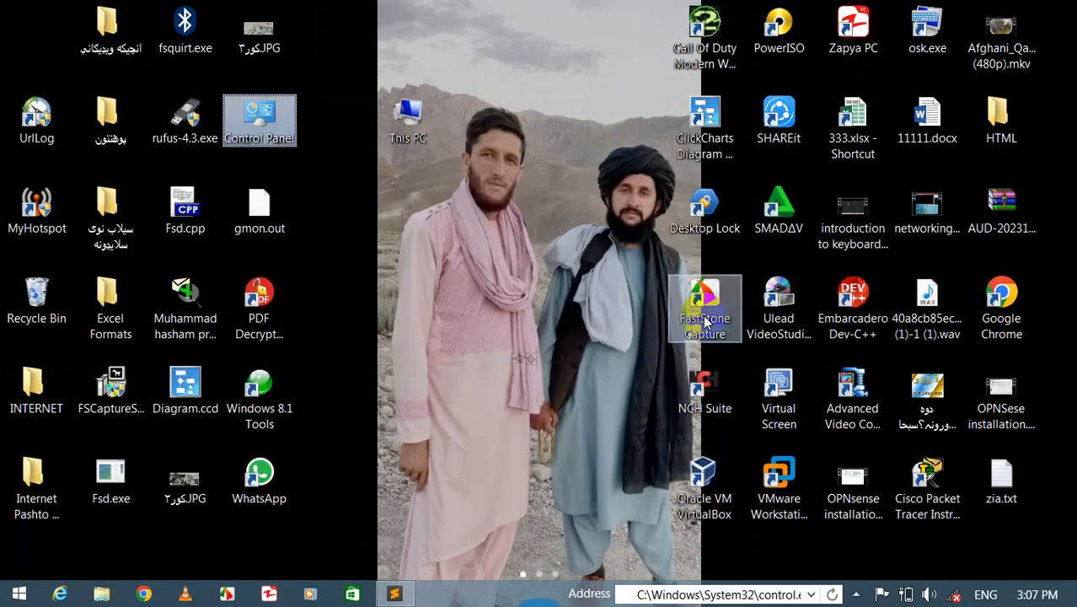
# - Try to open Control Panel by running control from the Run dialog, then dismiss the restriction message
pyautogui.press('super+r')
pyautogui.write('contrro')
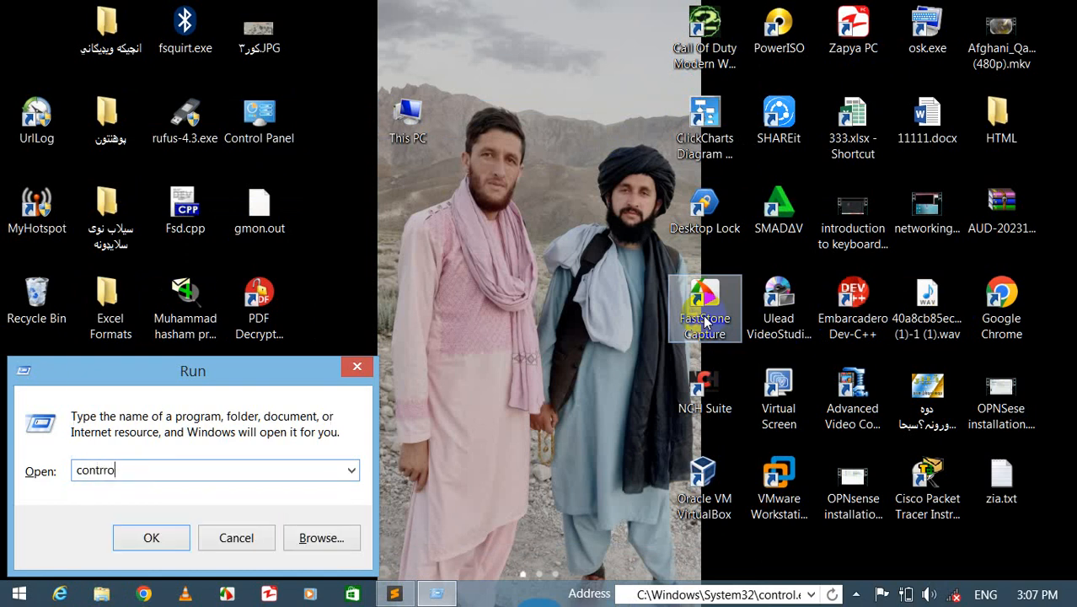
pyautogui.press('BackSpace')
pyautogui.write('ol')
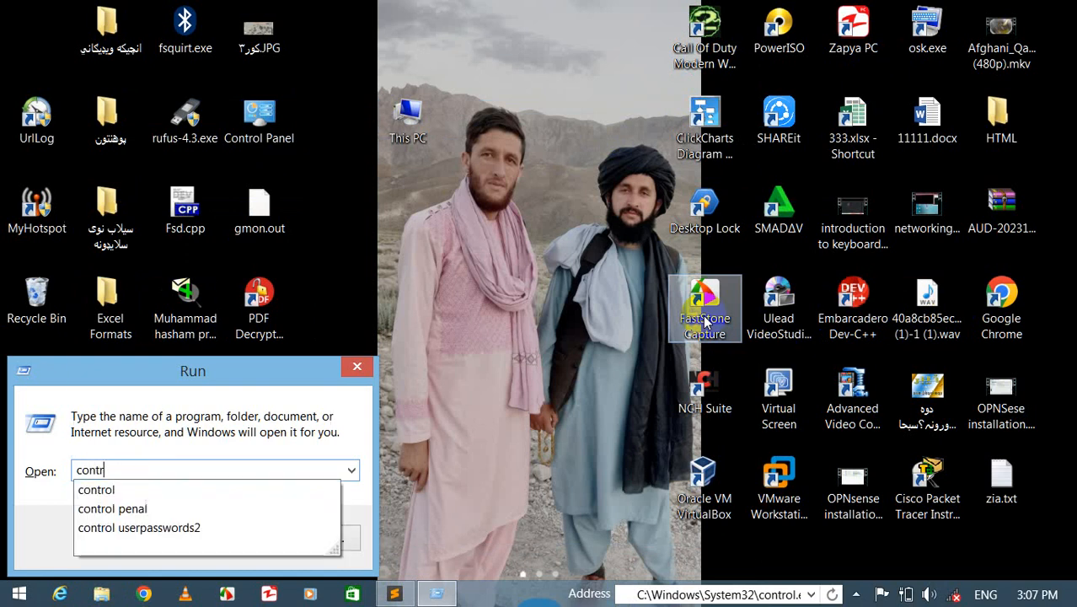
pyautogui.press('Return')
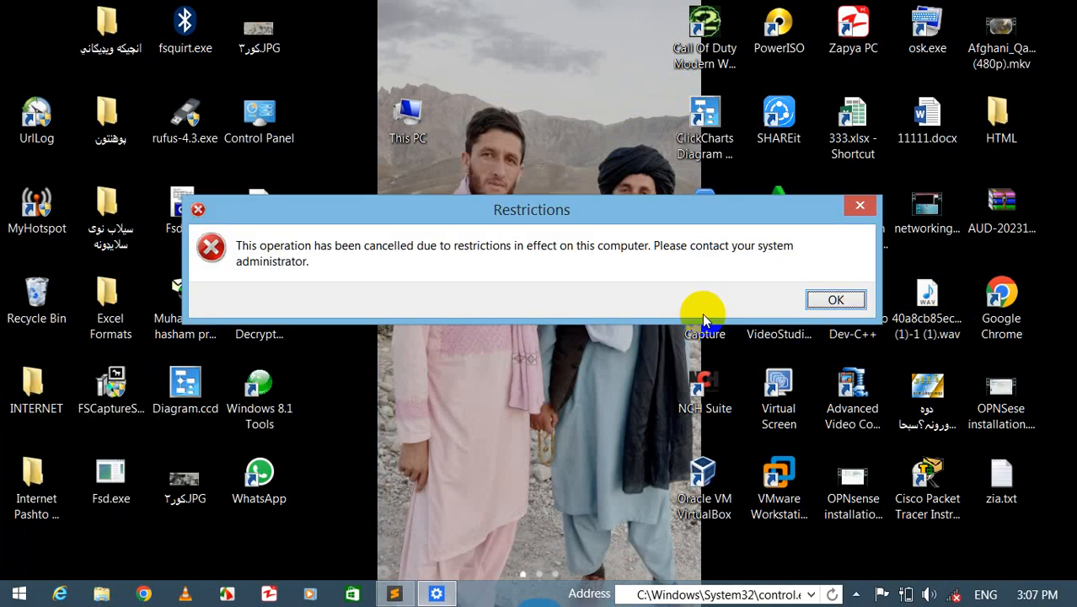
pyautogui.press('Return')
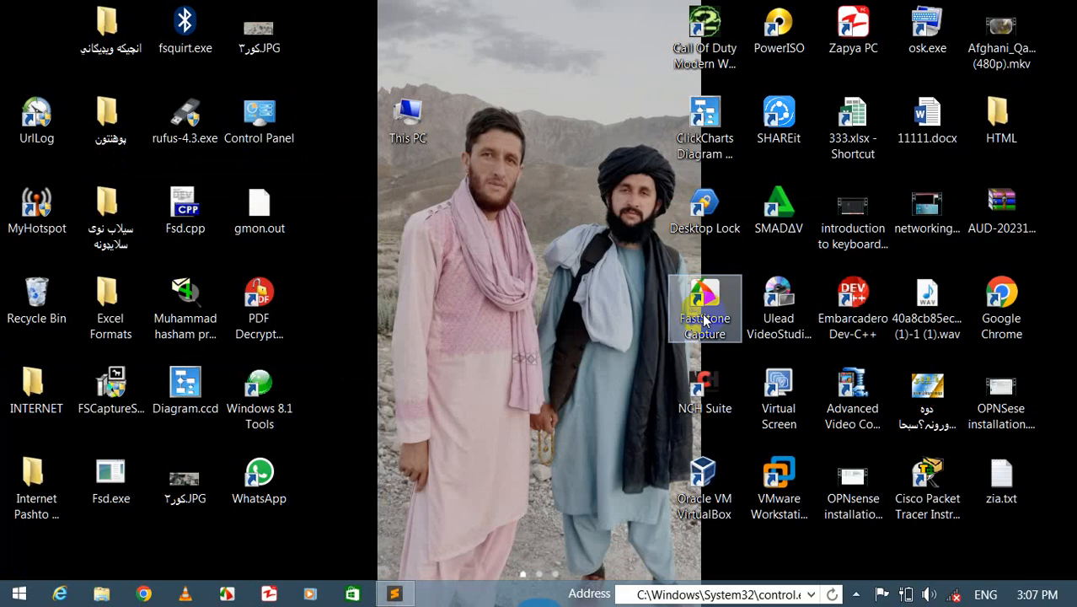
# - Search for control and try to open Control Panel from the results, then dismiss the restriction message
pyautogui.press('super+s')
pyautogui.write('control Panel')
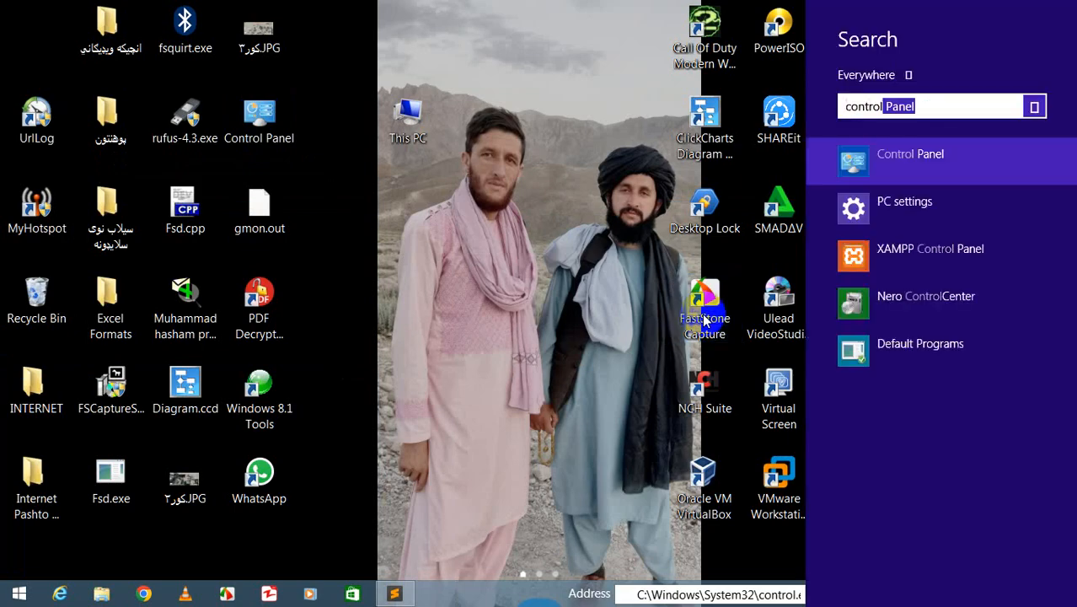
pyautogui.press('Return')
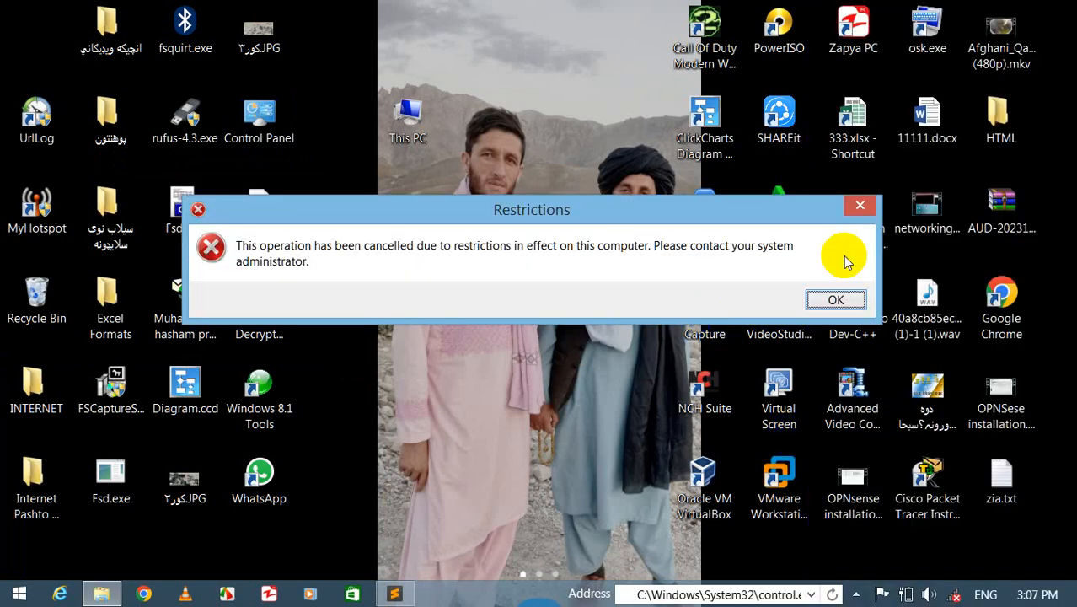
pyautogui.click(835, 295)
pyautogui.click(708, 317)
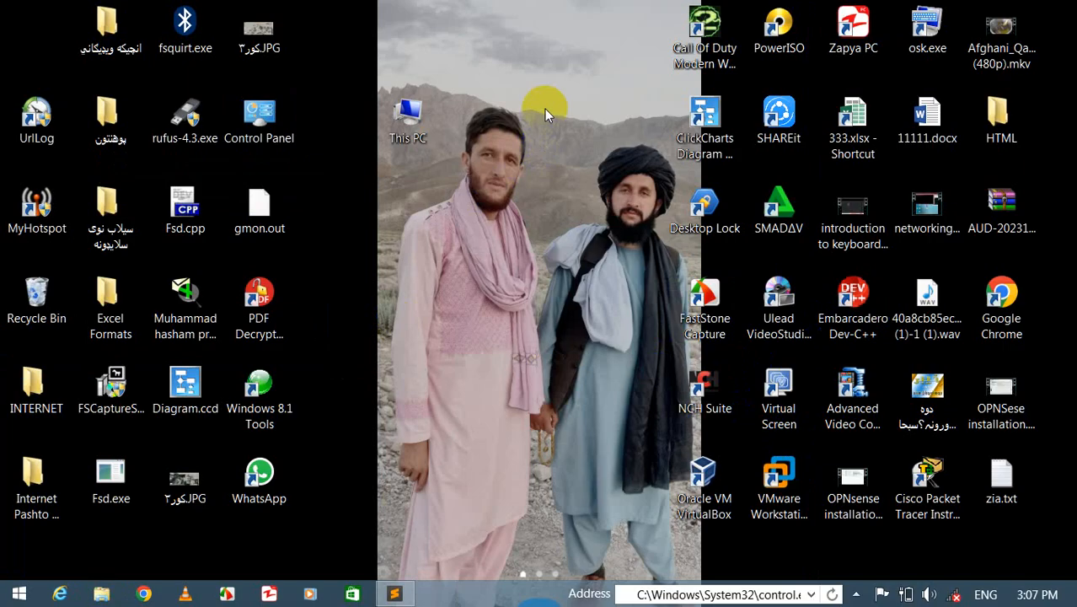
# - Launch gpedit.msc and open User Configuration > Administrative Templates > Control Panel
pyautogui.press('super+r')
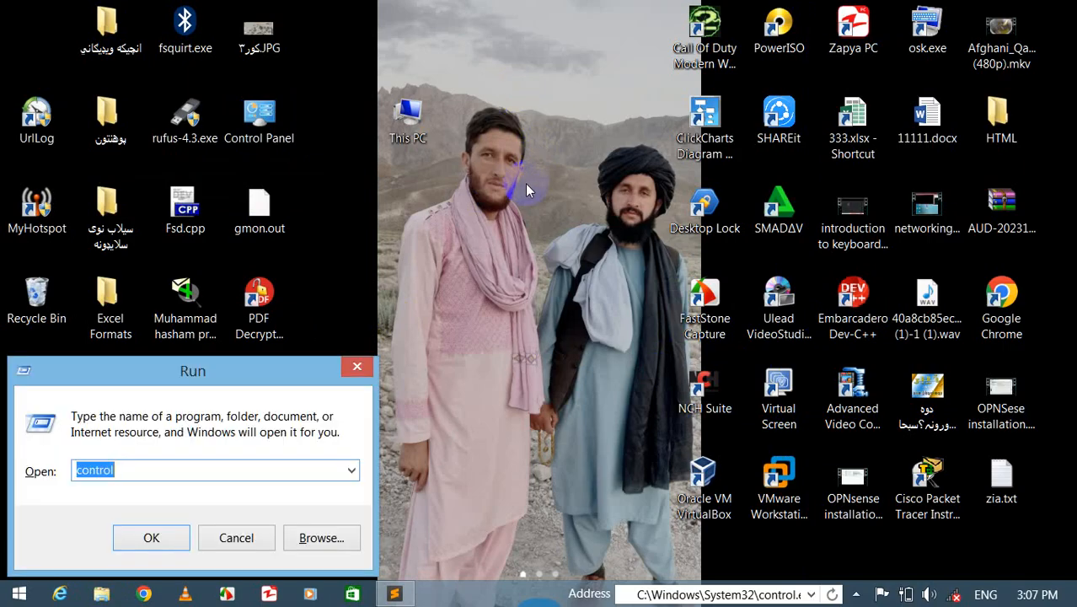
pyautogui.write('gp')
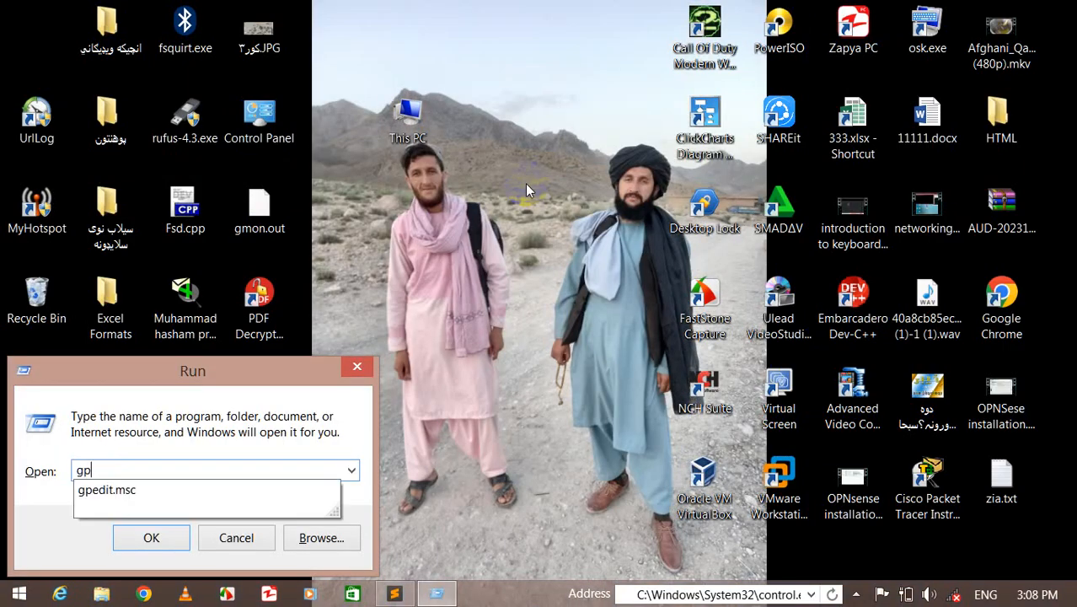
pyautogui.press('Down')
pyautogui.press('Return')
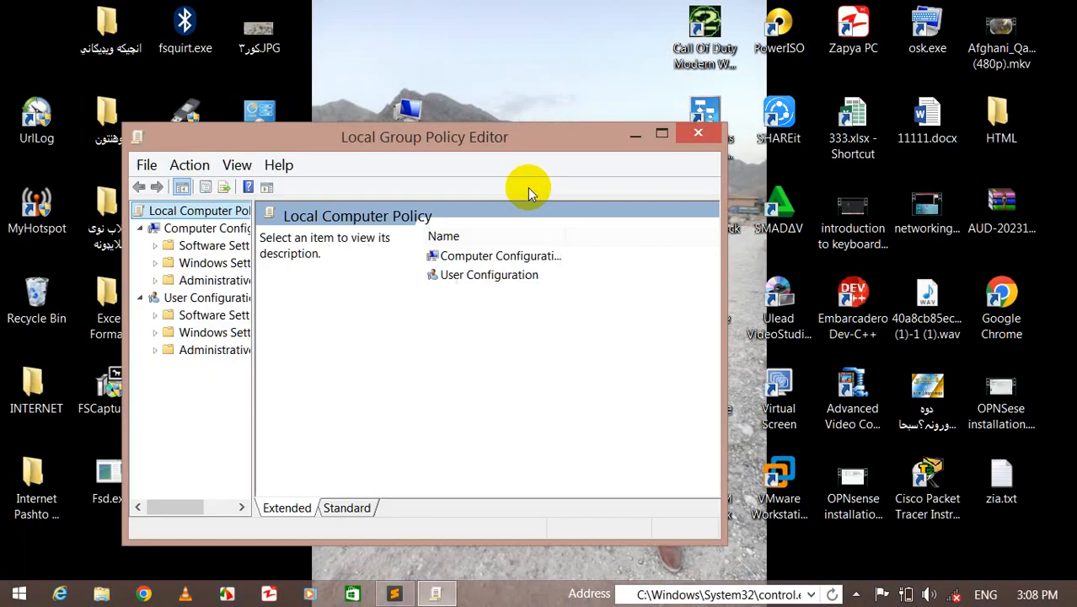
pyautogui.doubleClick(216, 350)
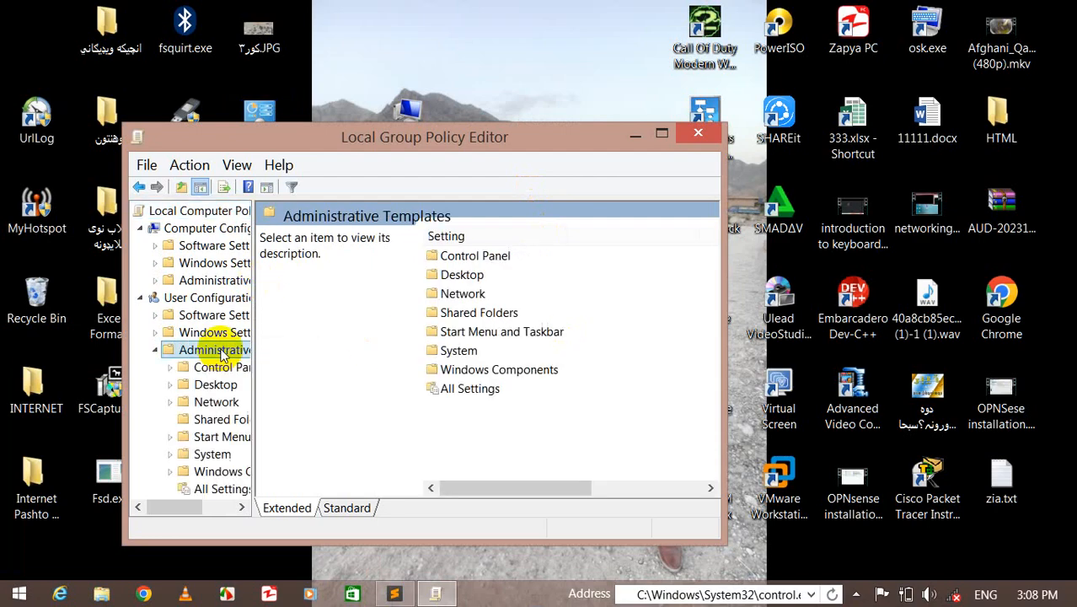
pyautogui.doubleClick(475, 256)
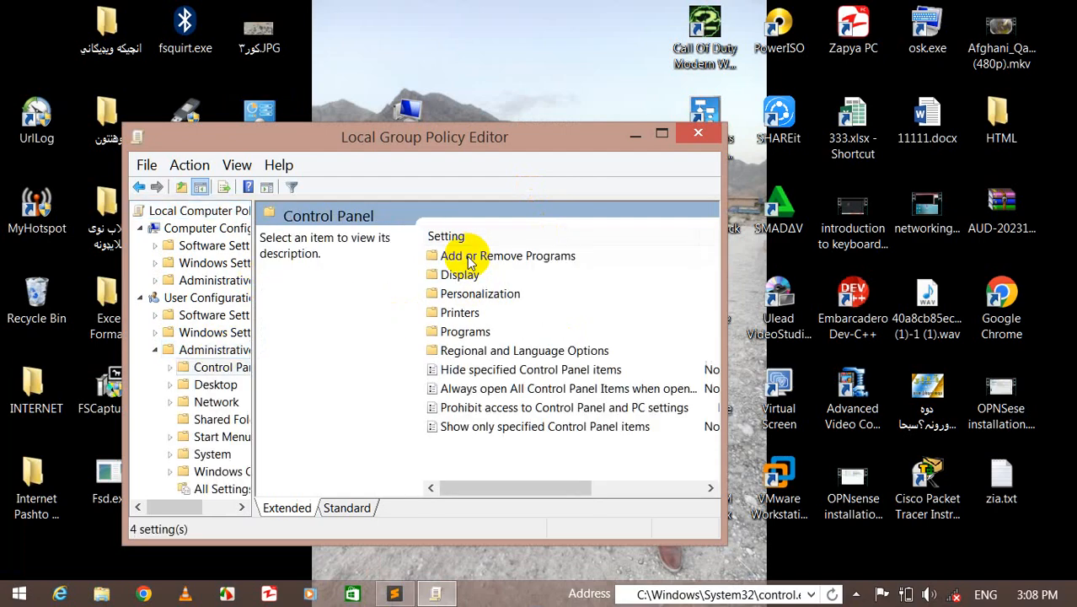
# - Set the Prohibit access to Control Panel and PC settings policy to Not Configured, apply it, and close the editor
pyautogui.doubleClick(497, 408)
pyautogui.click(212, 180)
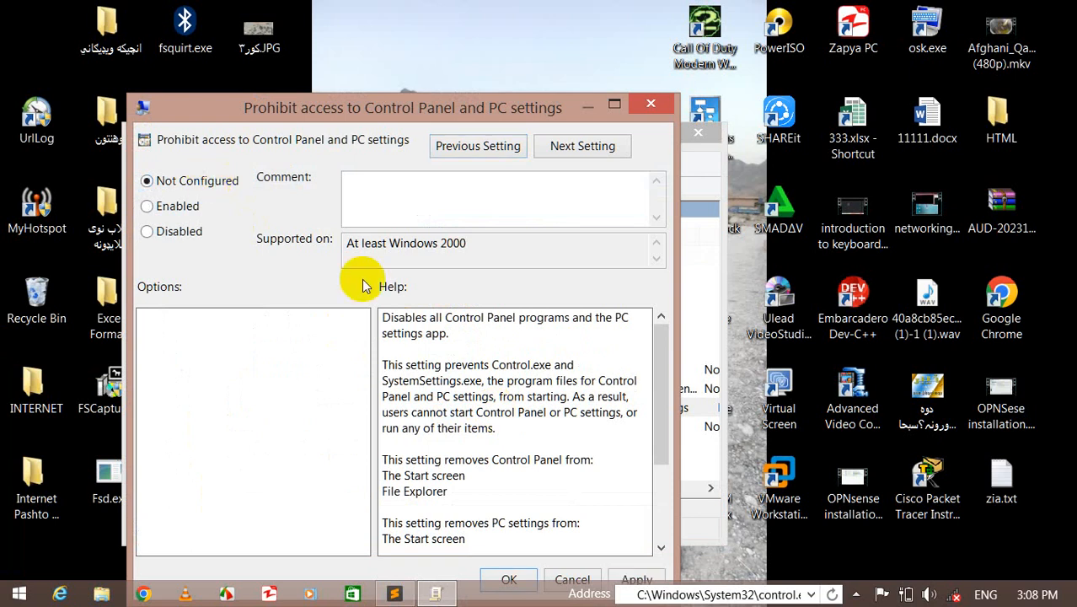
pyautogui.click(510, 580)
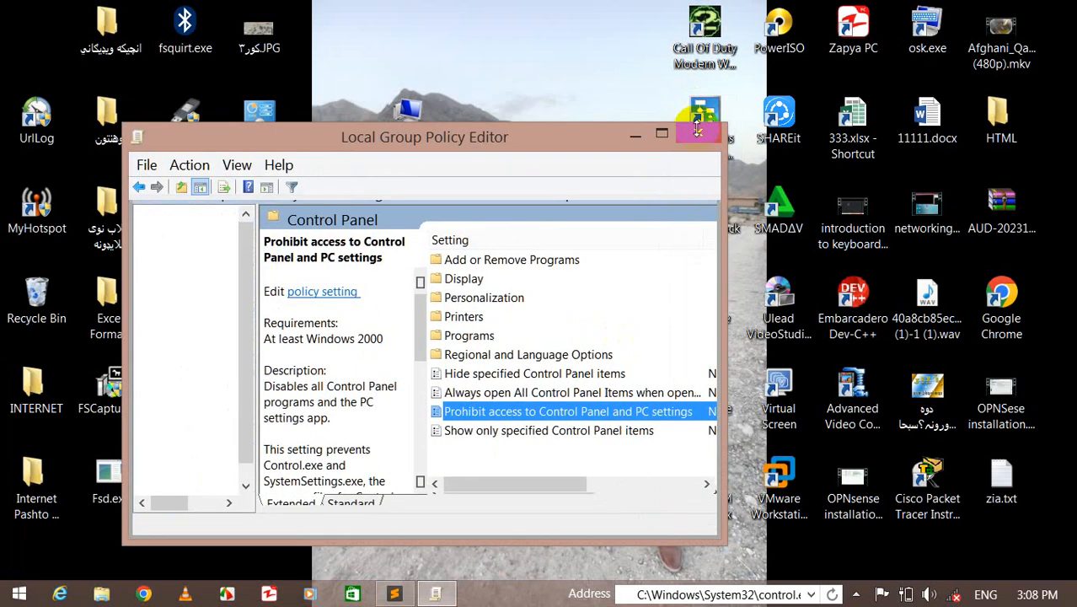
pyautogui.click(698, 126)
# - Open This PC and then Control Panel from the desktop, closing each window
pyautogui.doubleClick(392, 111)
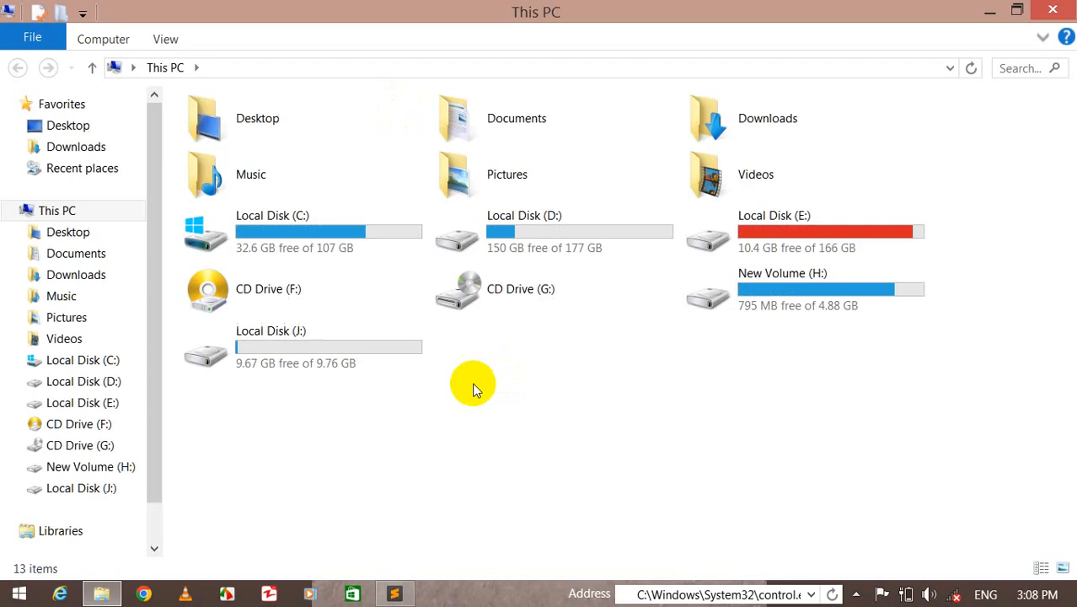
pyautogui.click(1052, 10)
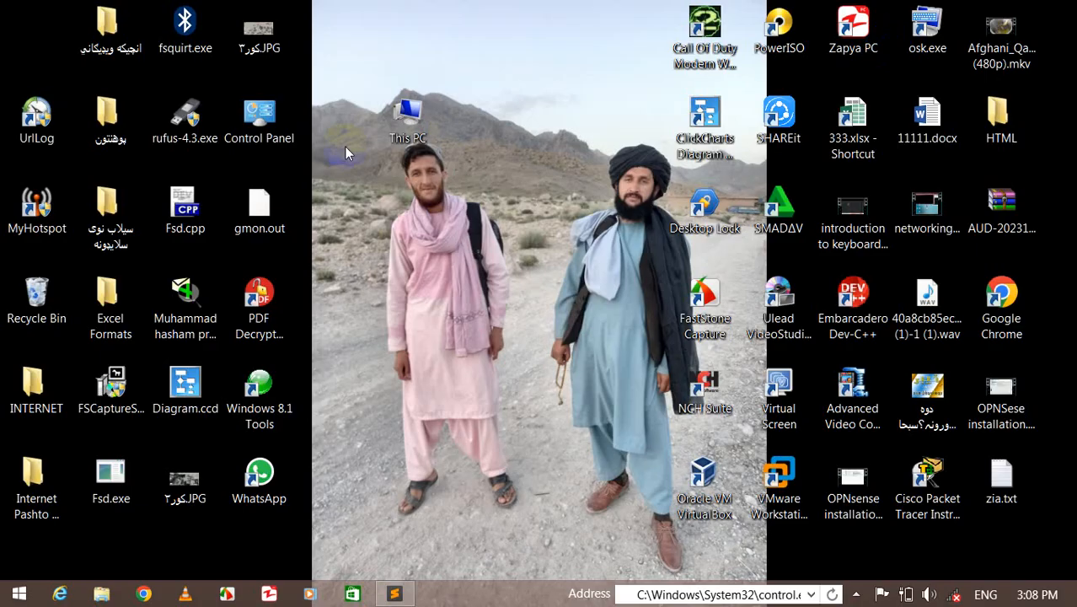
pyautogui.doubleClick(271, 120)
pyautogui.click(868, 37)
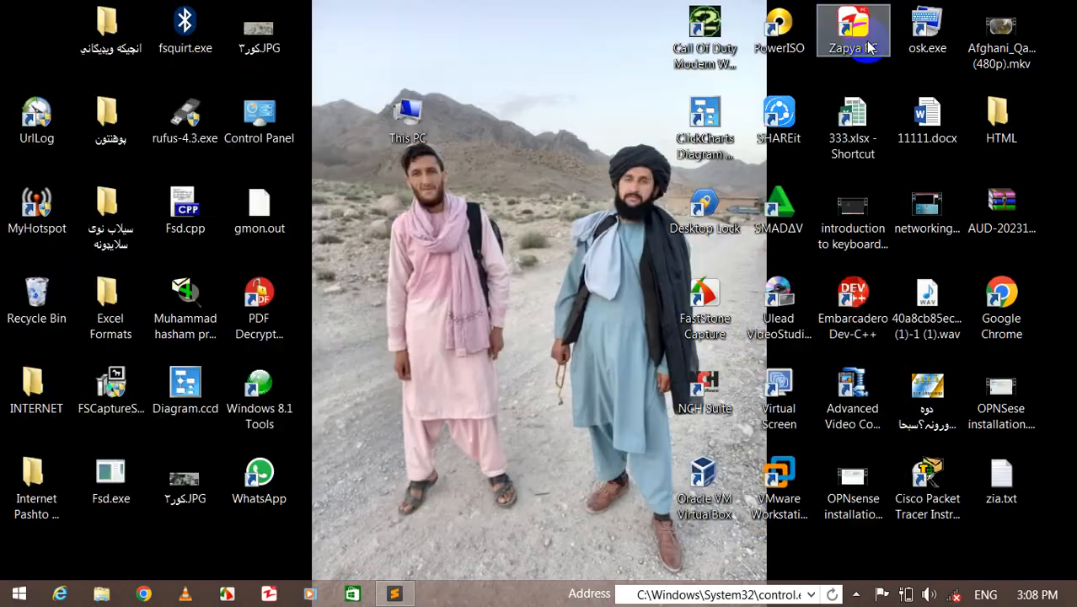
# - Run gpedit.msc, maximize the editor, and open User Configuration > Administrative Templates > Control Panel
pyautogui.press('super+r')
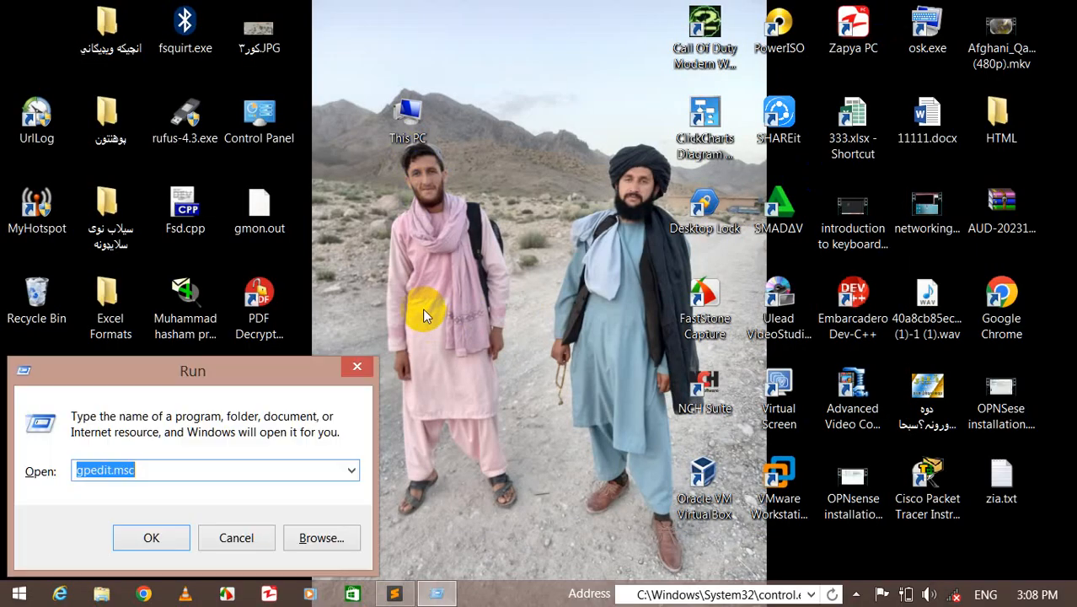
pyautogui.press('Return')
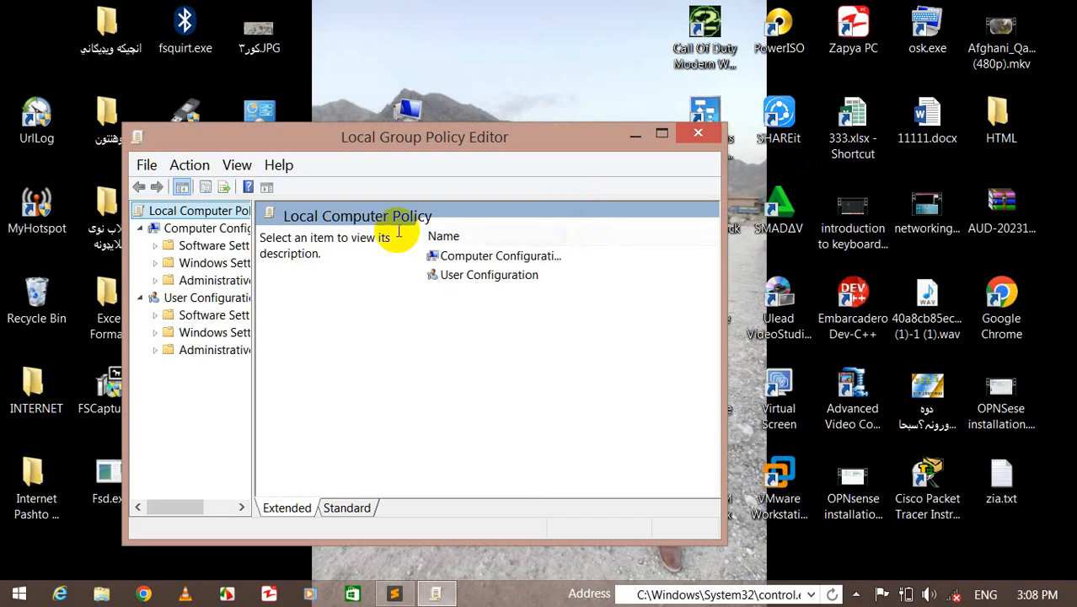
pyautogui.click(212, 351)
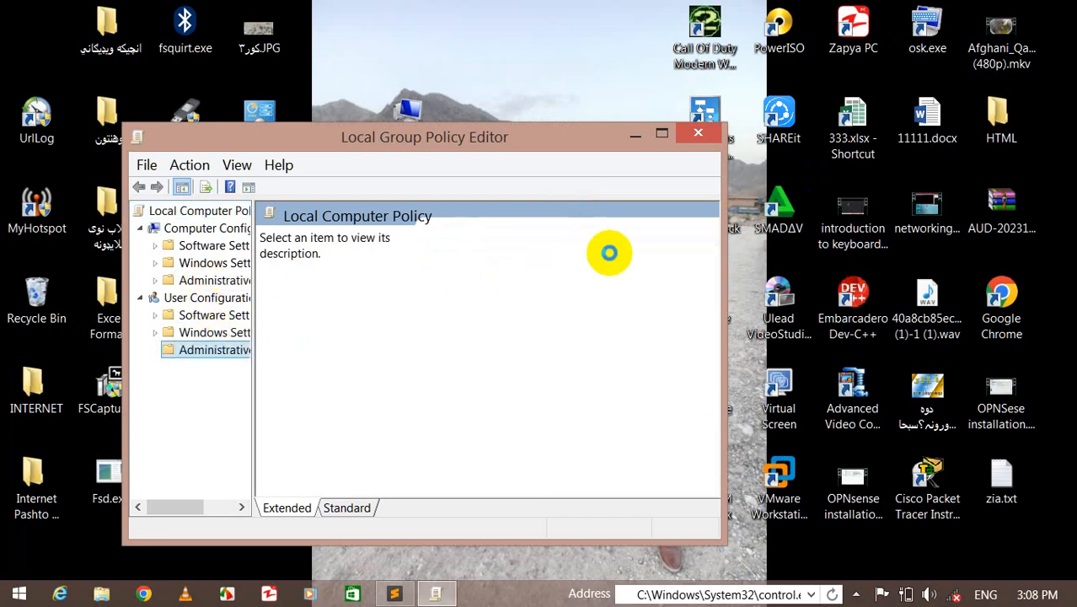
pyautogui.click(663, 133)
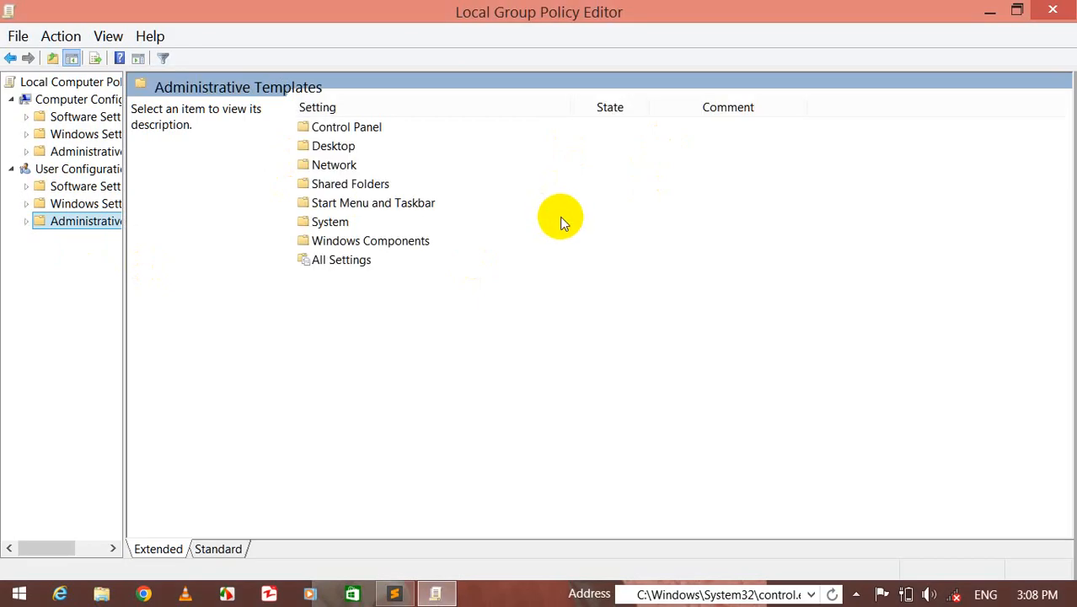
pyautogui.click(354, 134)
pyautogui.doubleClick(355, 135)
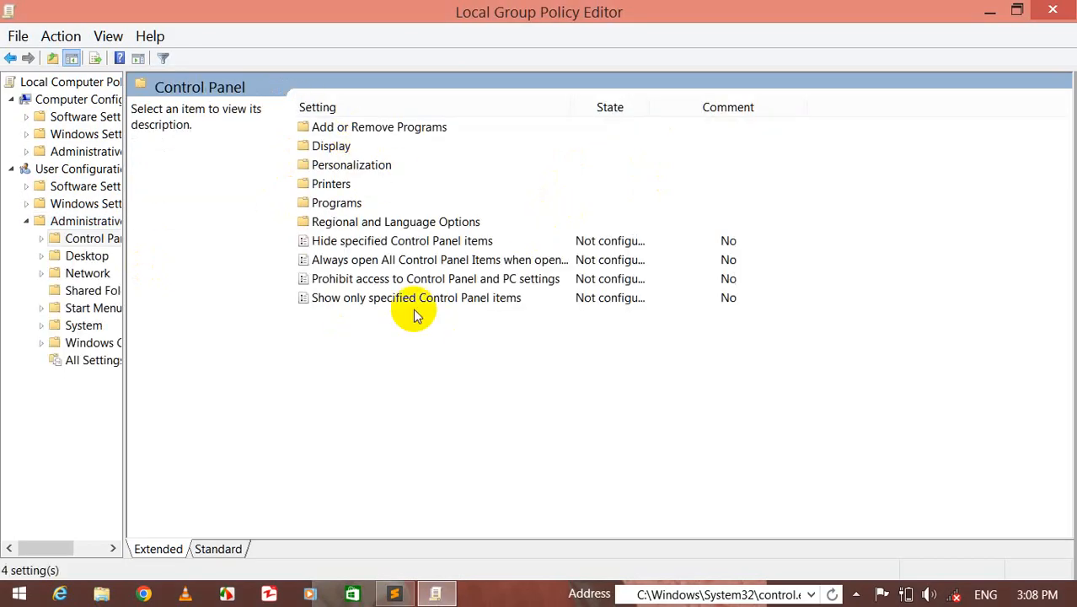
# - Enable the Prohibit access to Control Panel and PC settings policy, confirm it, and close the editor
pyautogui.doubleClick(371, 280)
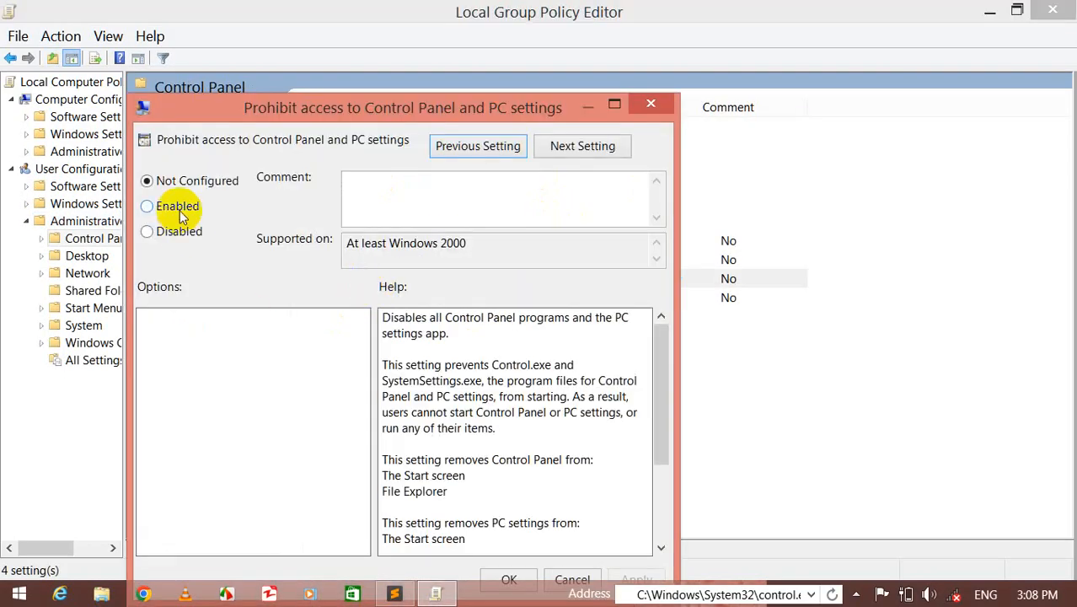
pyautogui.click(181, 207)
pyautogui.click(509, 580)
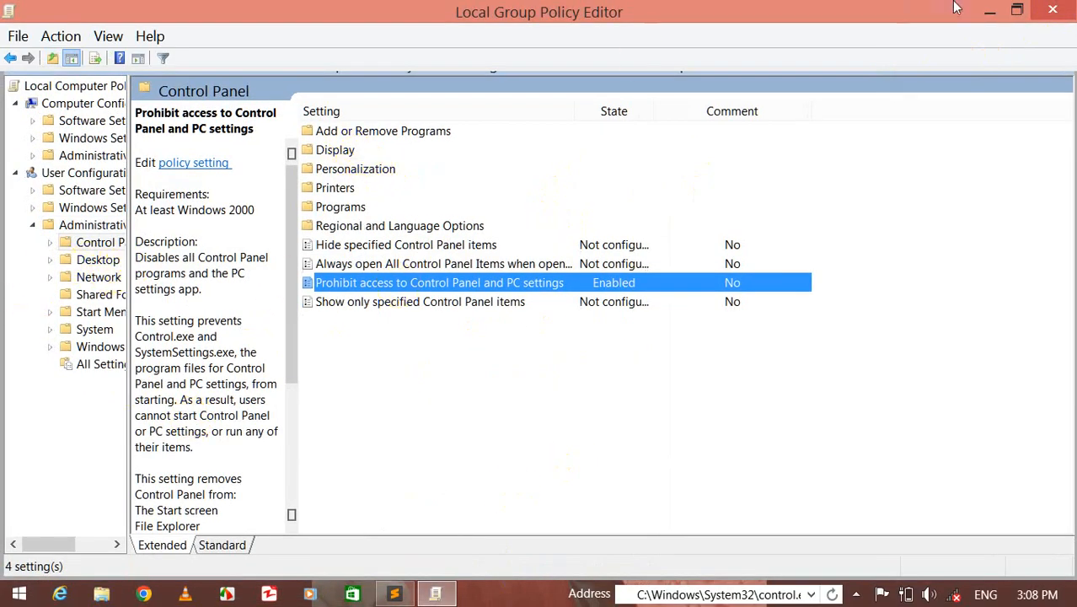
pyautogui.click(1053, 10)
# - Run gpedit.msc, widen the tree pane, maximize the editor, and open User Configuration > Administrative Templates > Start Menu and Taskbar
pyautogui.press('super+r')
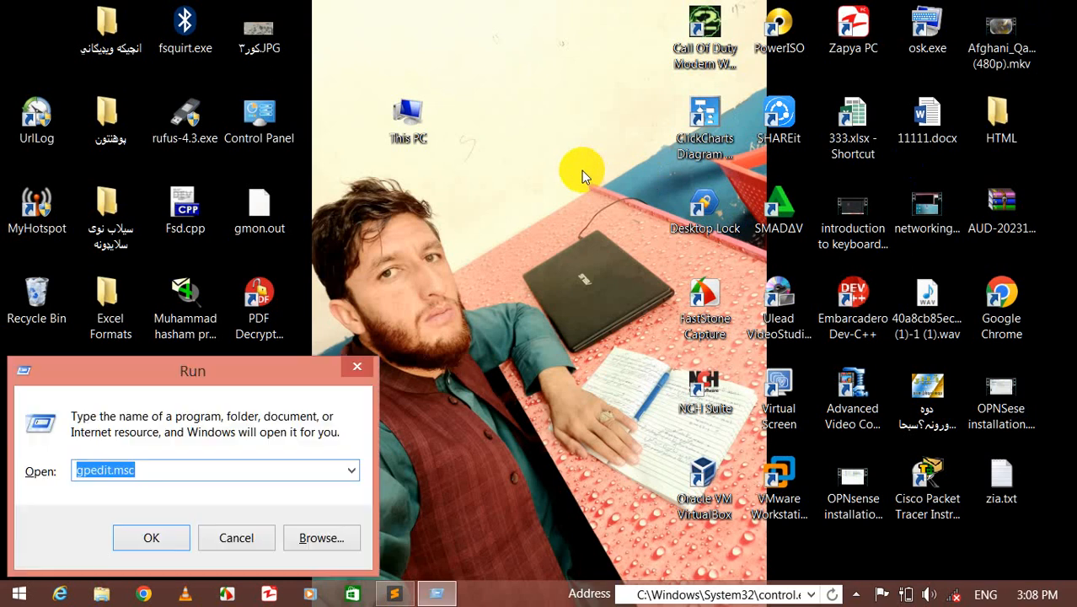
pyautogui.press('Return')
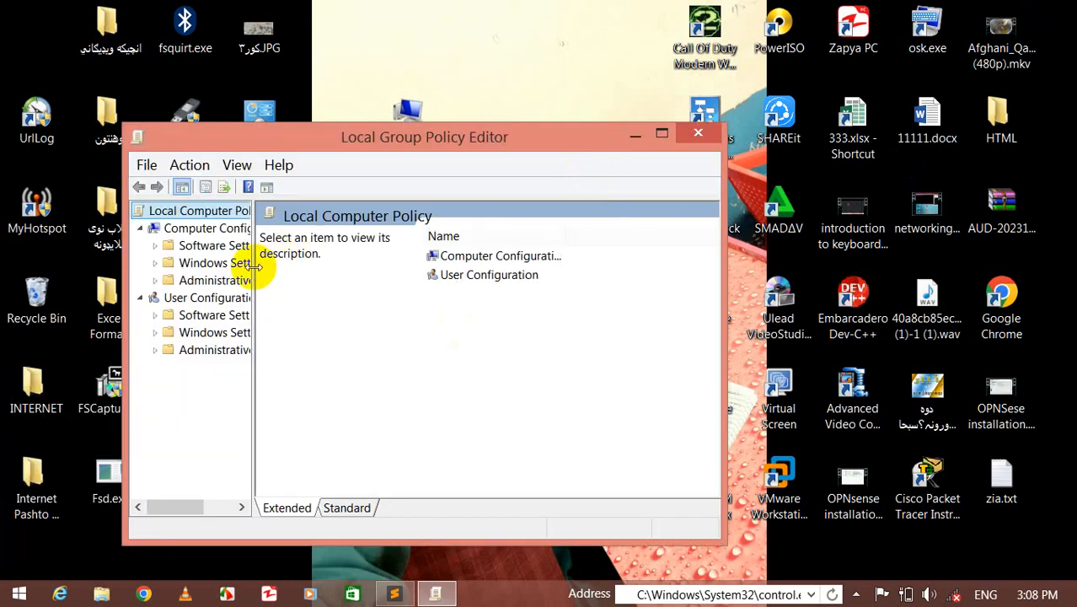
pyautogui.moveTo(255, 267); pyautogui.dragTo(372, 285)
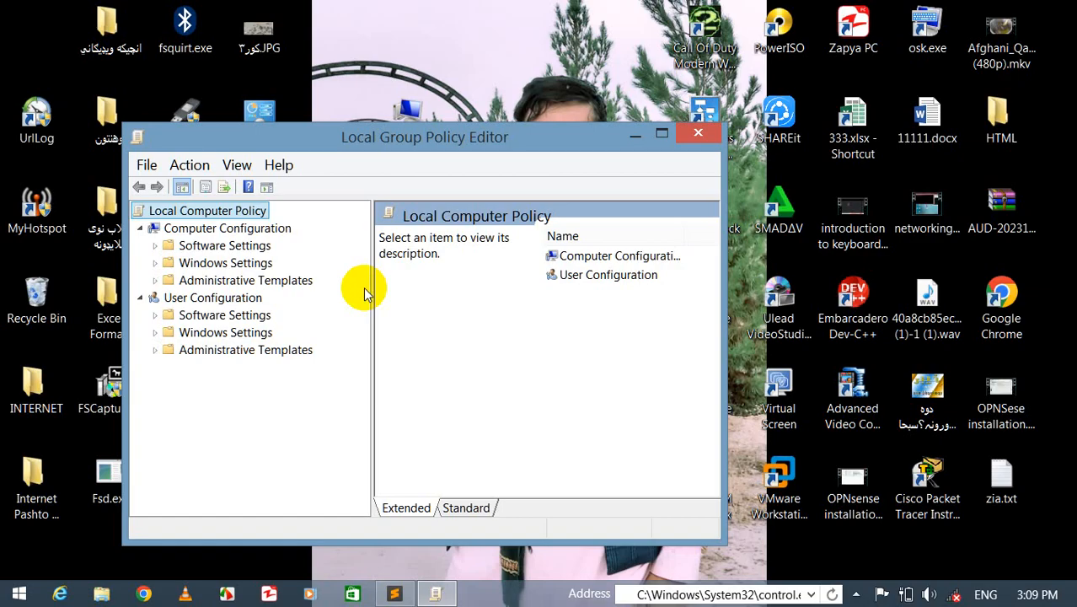
pyautogui.doubleClick(234, 352)
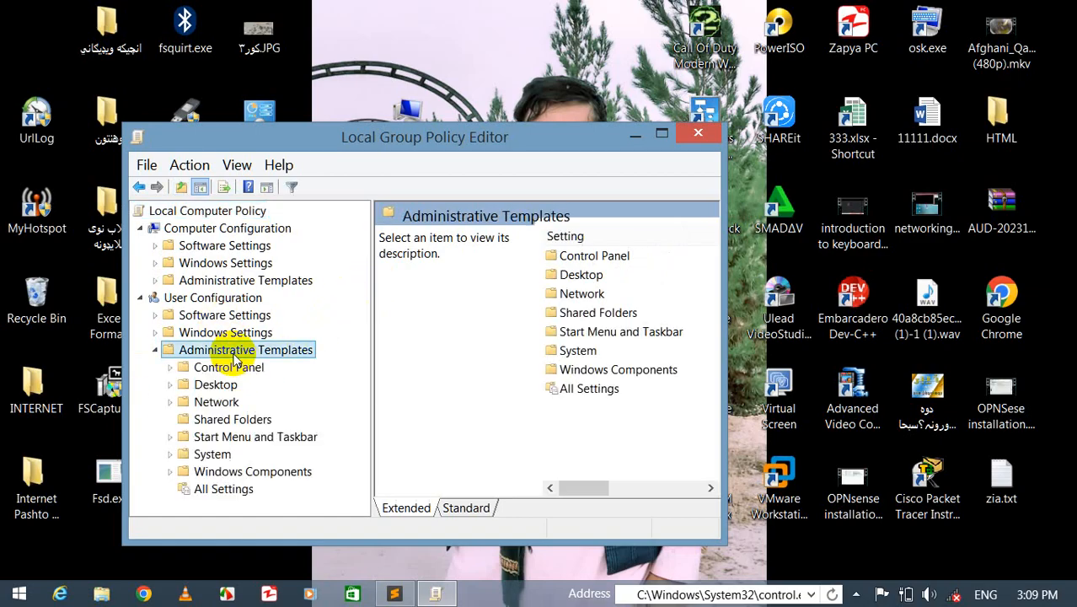
pyautogui.doubleClick(242, 440)
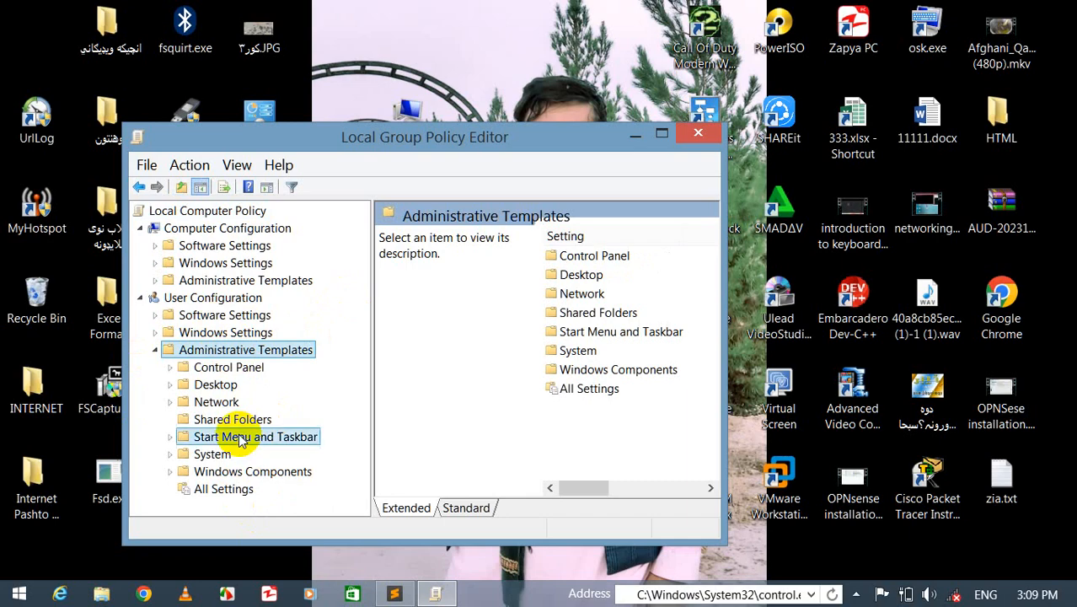
pyautogui.click(662, 135)
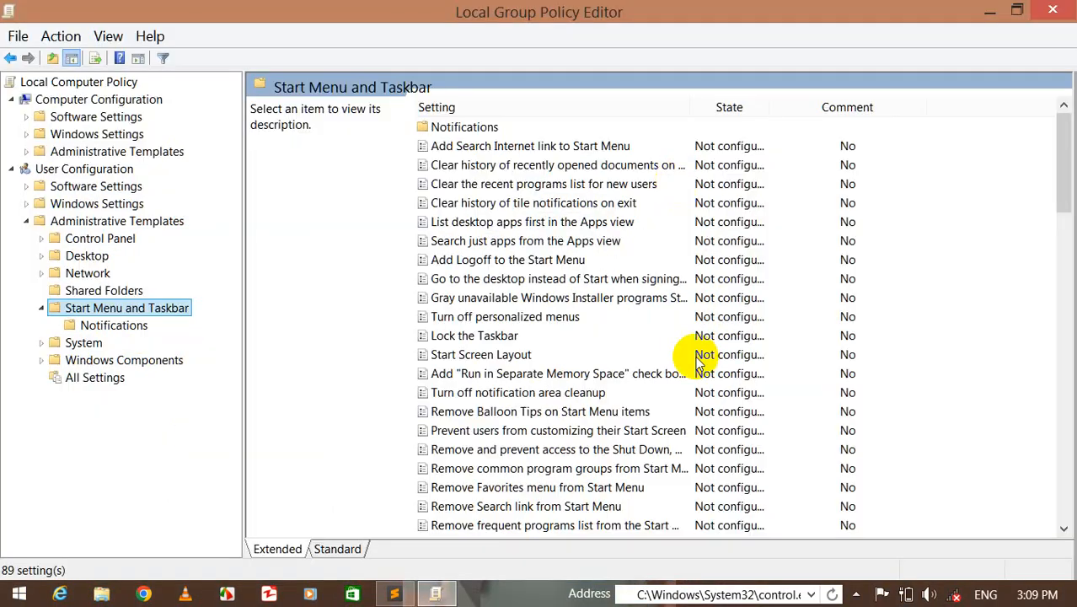
# - Browse through the Start Menu and Taskbar policy list
pyautogui.click(462, 373)
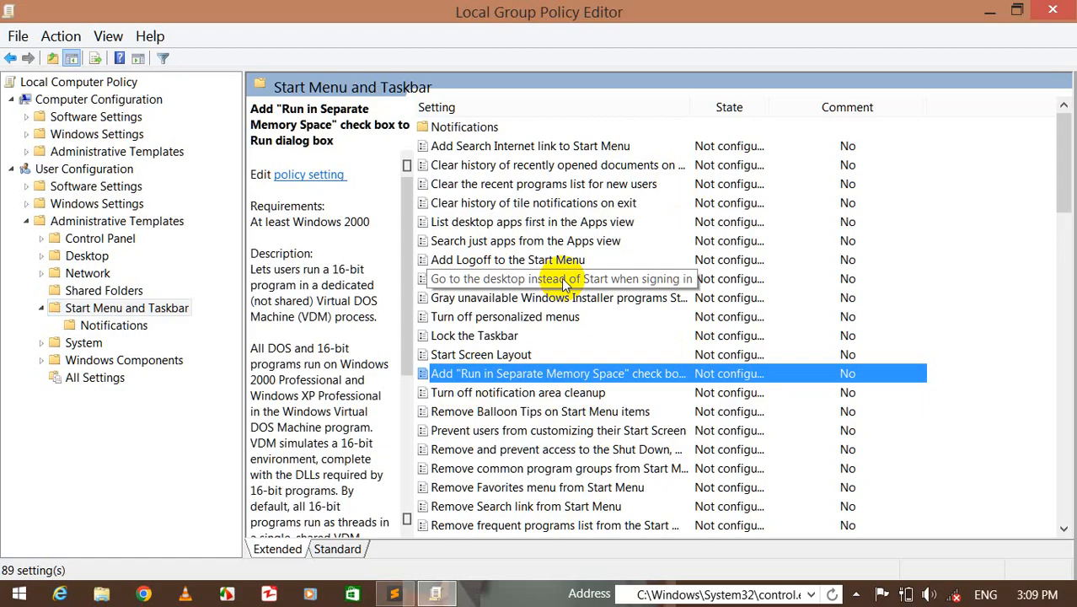
pyautogui.press('Down')
pyautogui.press('Down')
pyautogui.press('Down')
pyautogui.press('Down')
pyautogui.press('Down')
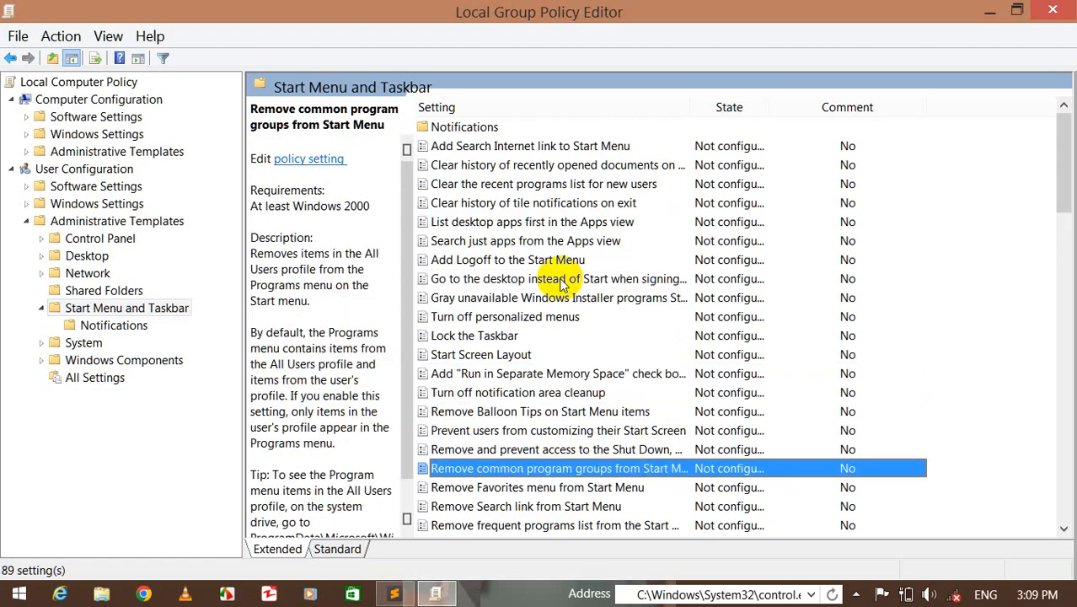
pyautogui.press('Down')
pyautogui.press('Down')
pyautogui.press('Down')
pyautogui.press('Down')
pyautogui.press('Down')
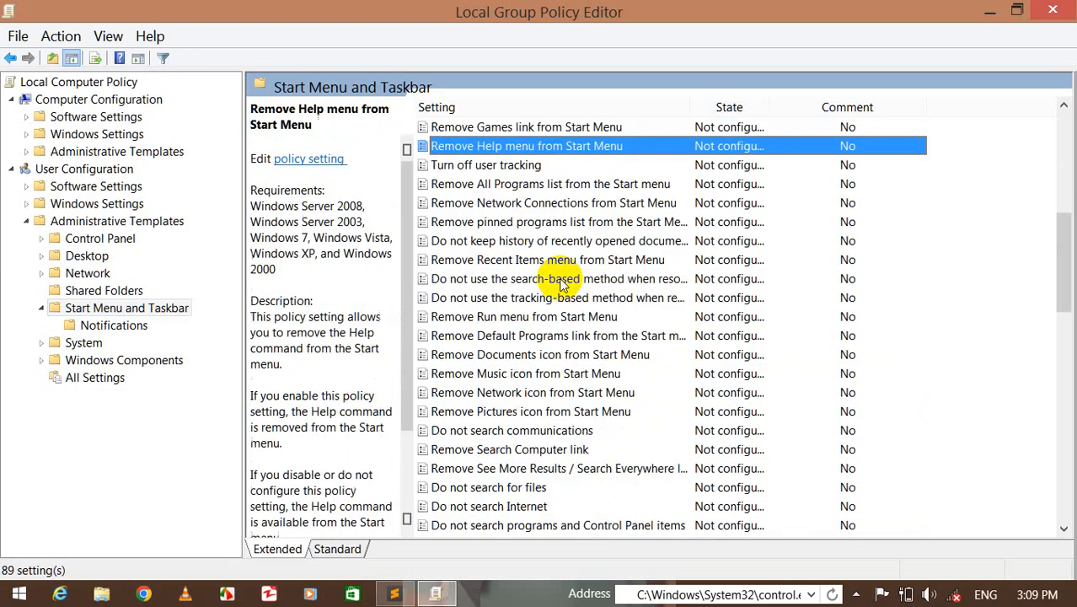
pyautogui.press('Down')
pyautogui.press('Down')
pyautogui.press('Down')
pyautogui.press('Down')
pyautogui.press('Down')
pyautogui.press('Down')
pyautogui.press('Down')
pyautogui.press('Down')
pyautogui.press('Down')
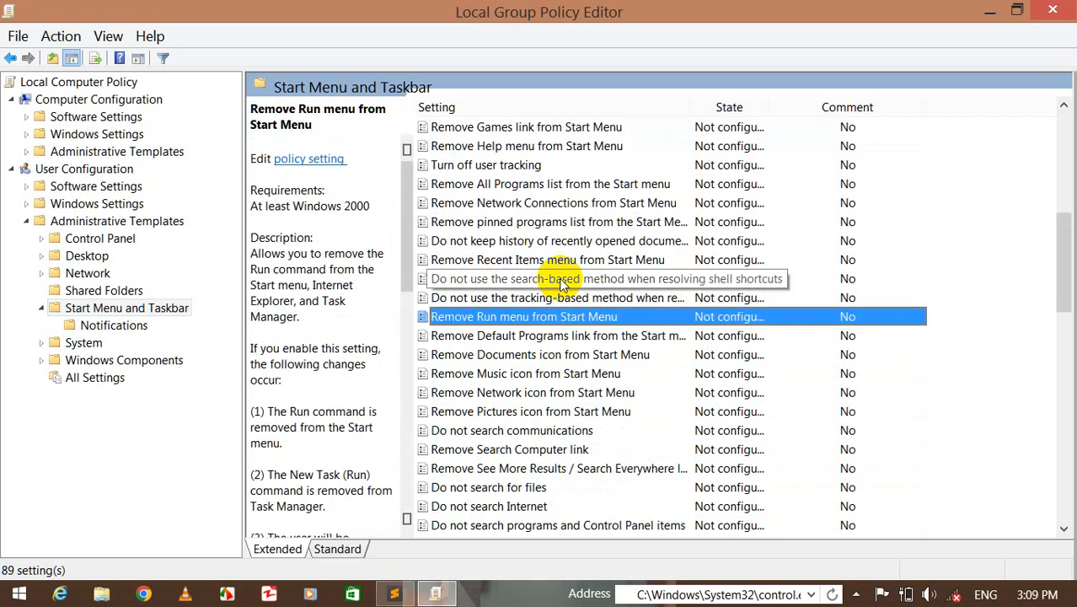
pyautogui.press('Down')
pyautogui.press('Down')
pyautogui.press('Down')
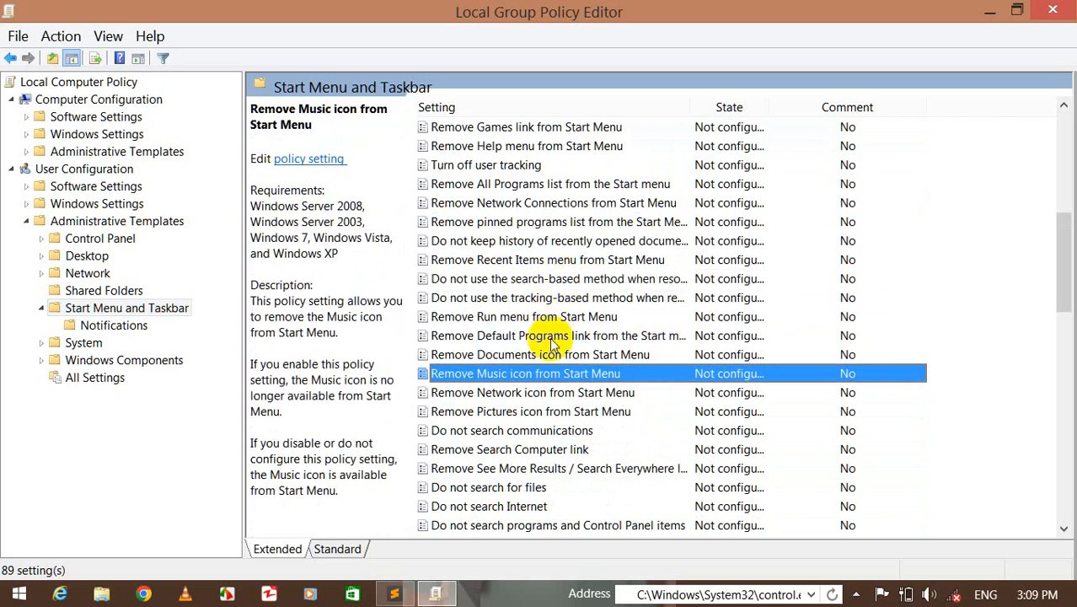
# - Enable the Remove Run menu from Start Menu policy, confirm it, and close the editor
pyautogui.click(552, 319)
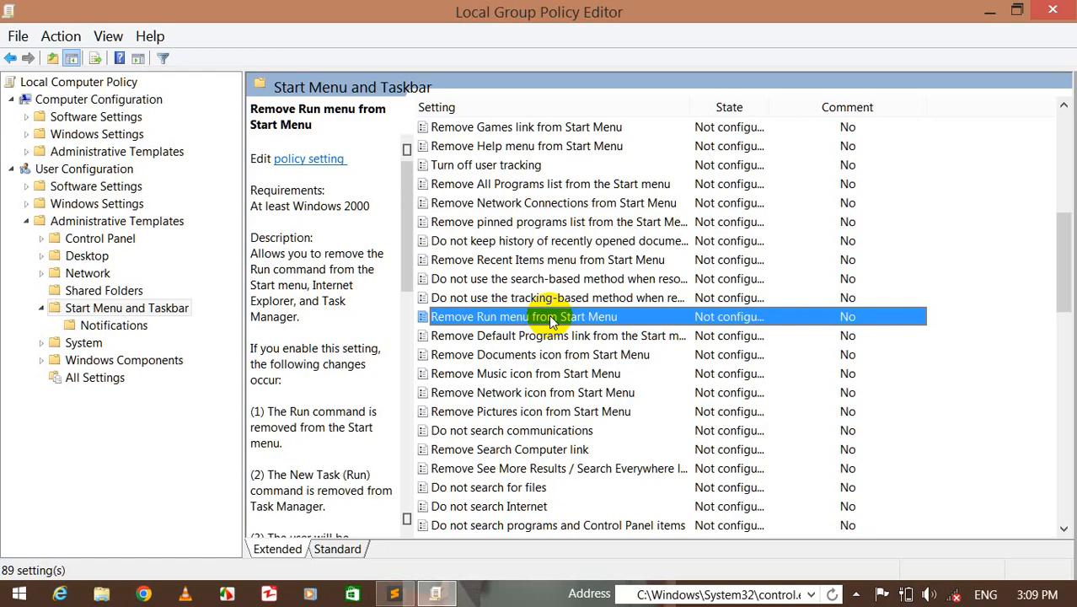
pyautogui.doubleClick(553, 318)
pyautogui.click(169, 205)
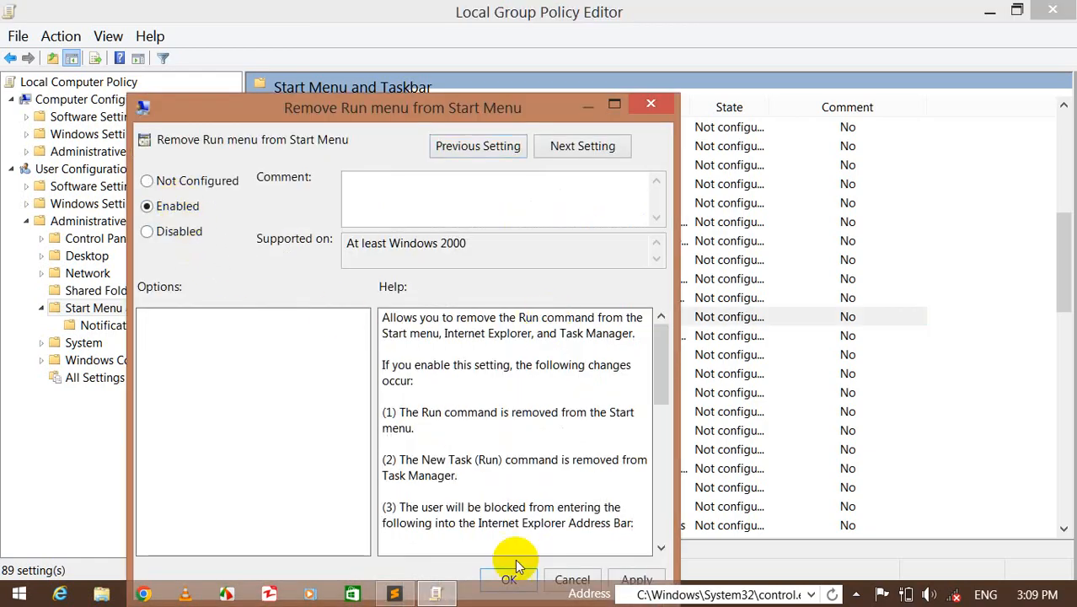
pyautogui.click(509, 580)
pyautogui.click(1053, 9)
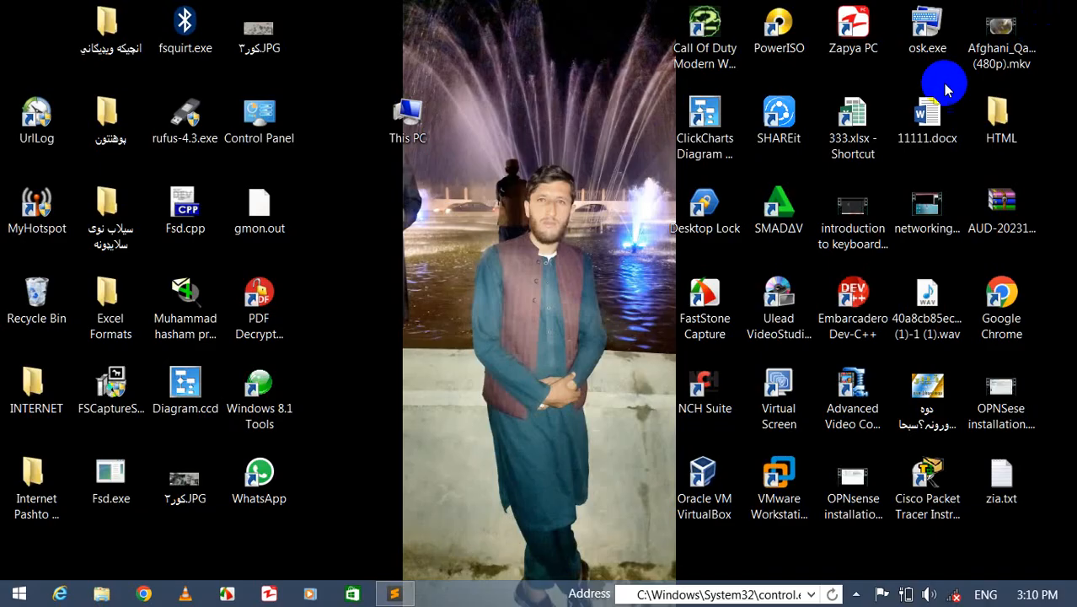
# - Try to open Control Panel from its desktop shortcut and dismiss the restriction message
pyautogui.doubleClick(259, 118)
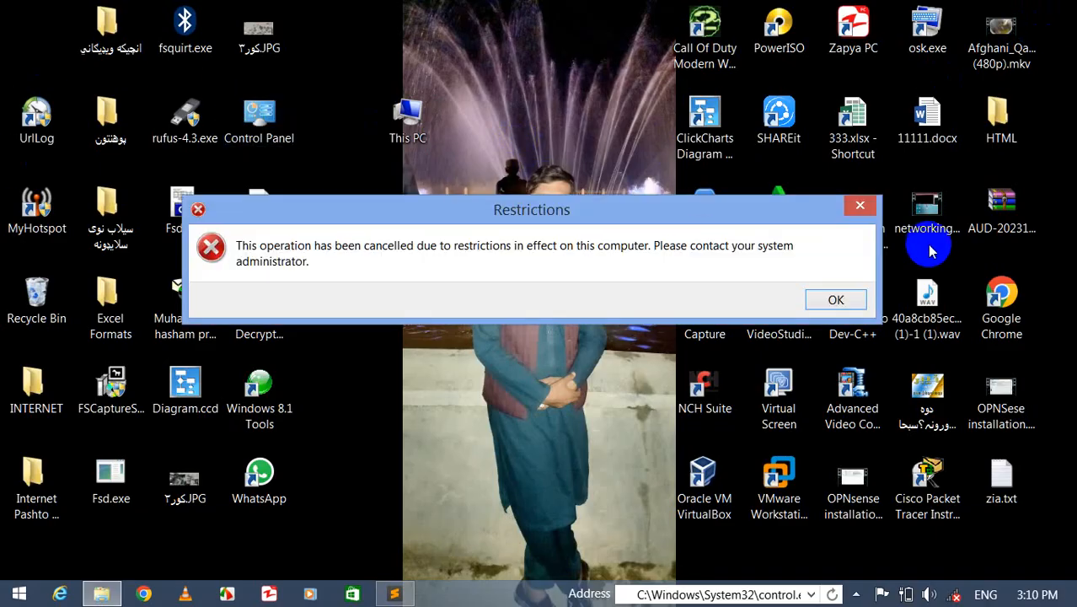
pyautogui.click(836, 300)
# - Search for run and try to start it, dismissing the error and restriction messages
pyautogui.press('super+s')
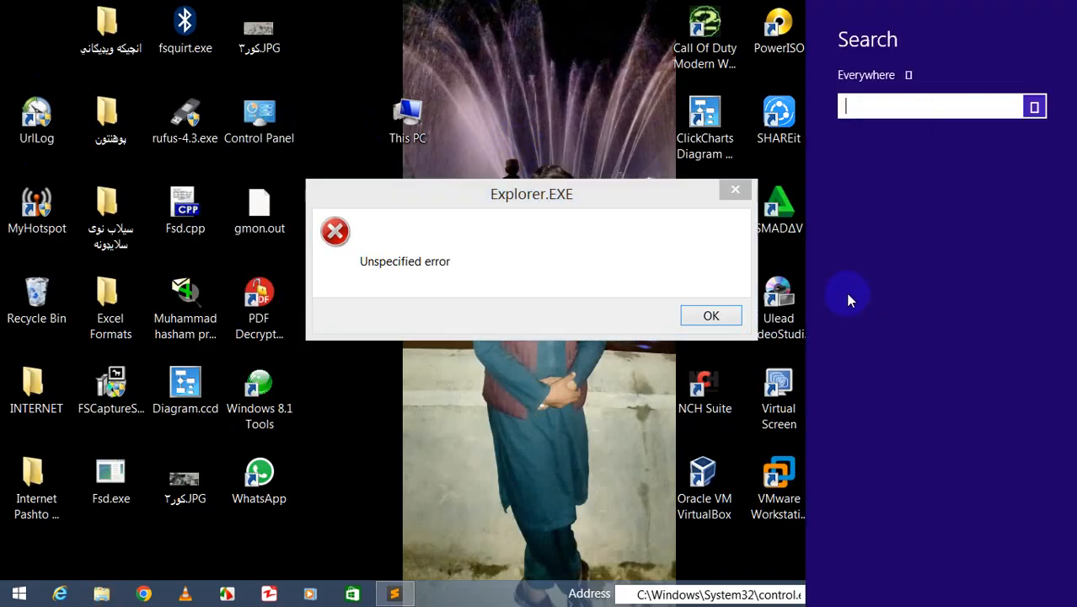
pyautogui.write('runTime VB')
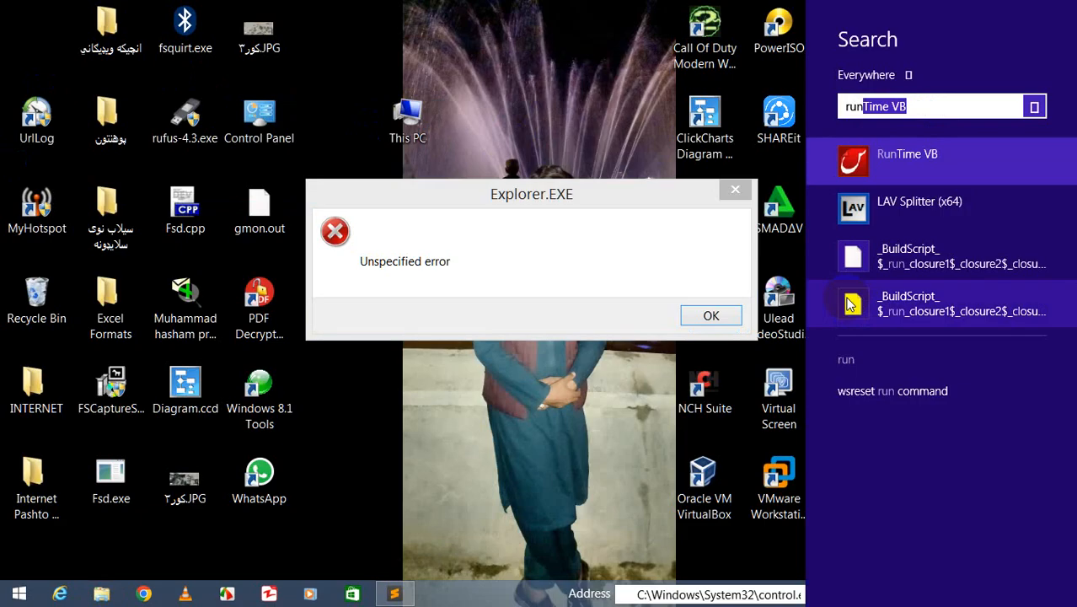
pyautogui.click(698, 310)
pyautogui.click(700, 312)
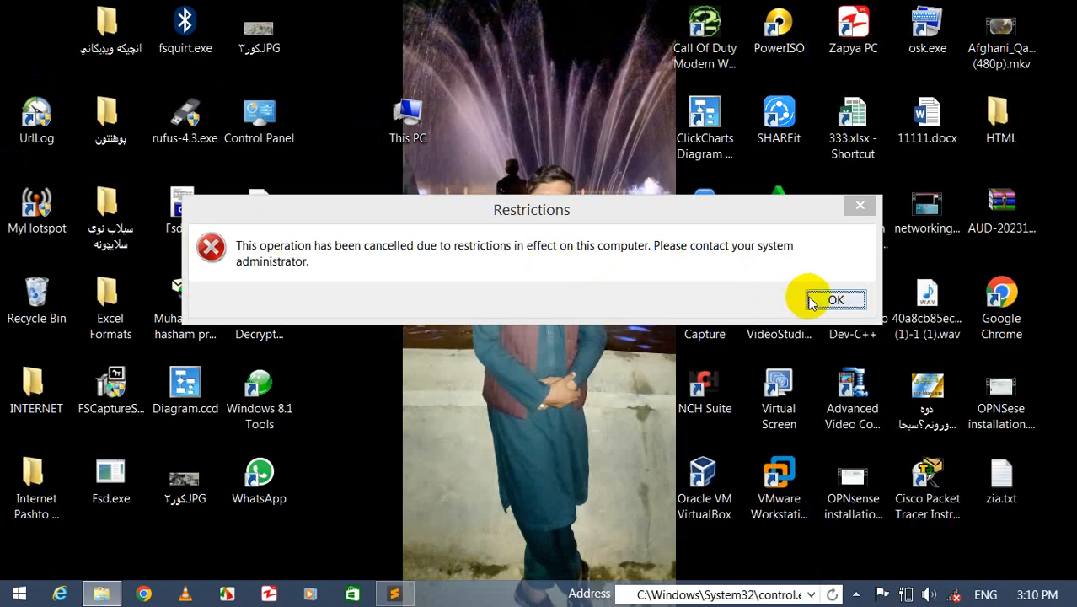
pyautogui.click(832, 299)
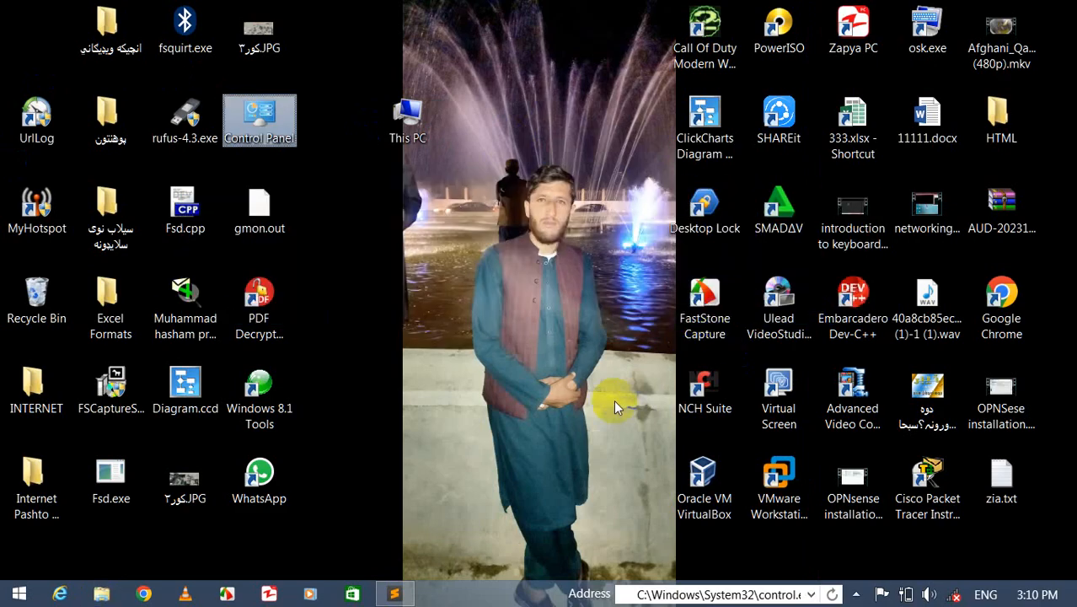
# - Create a desktop shortcut to gpedit.msc named adsadfs and move it to the middle of the desktop
pyautogui.rightClick(404, 201)
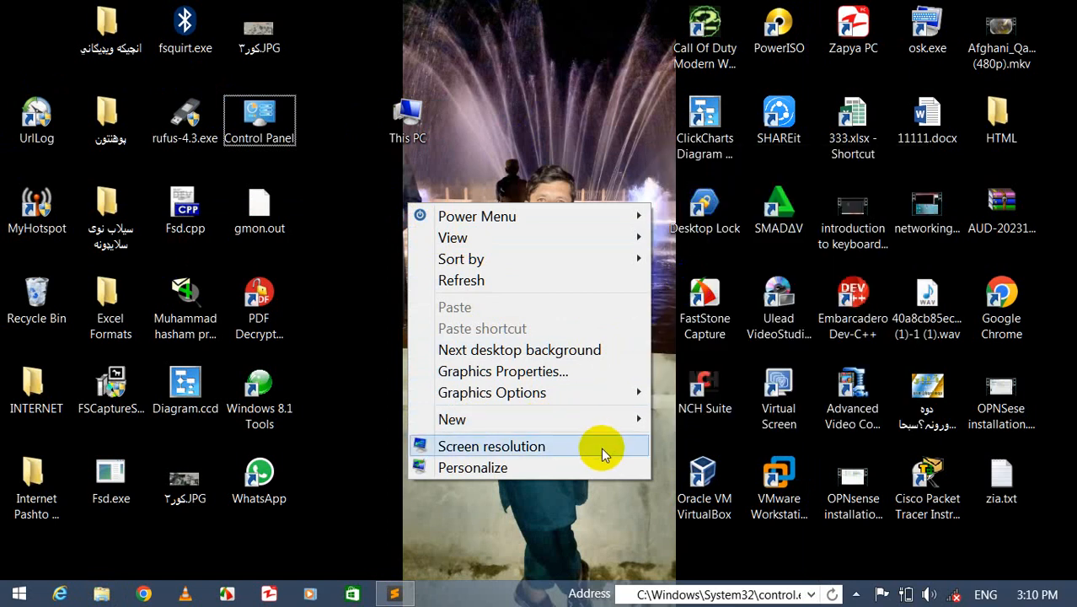
pyautogui.moveTo(603, 421)
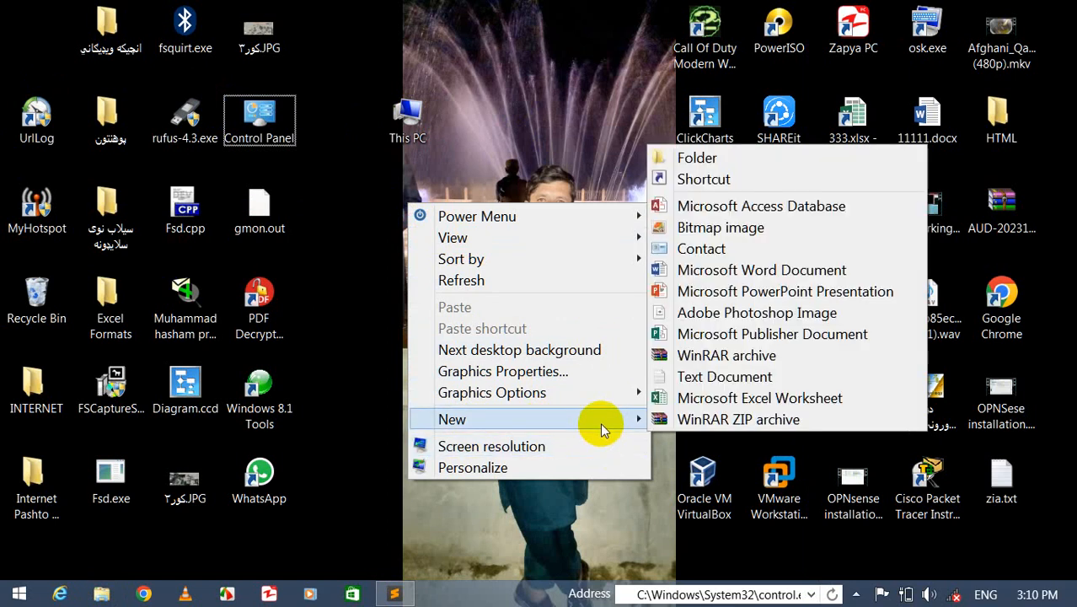
pyautogui.click(691, 179)
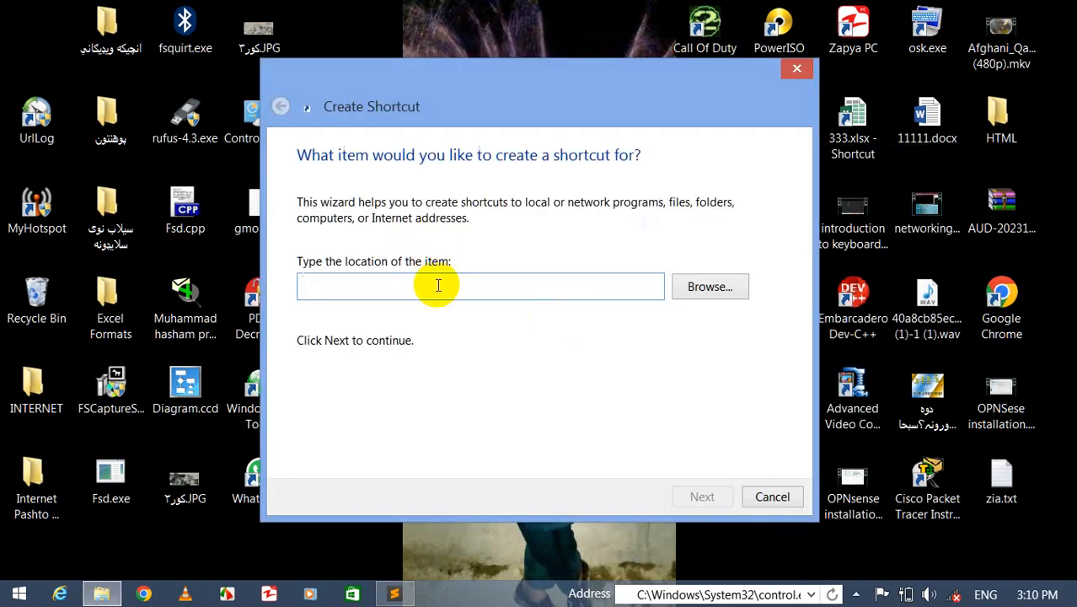
pyautogui.write('gp')
pyautogui.press('Down')
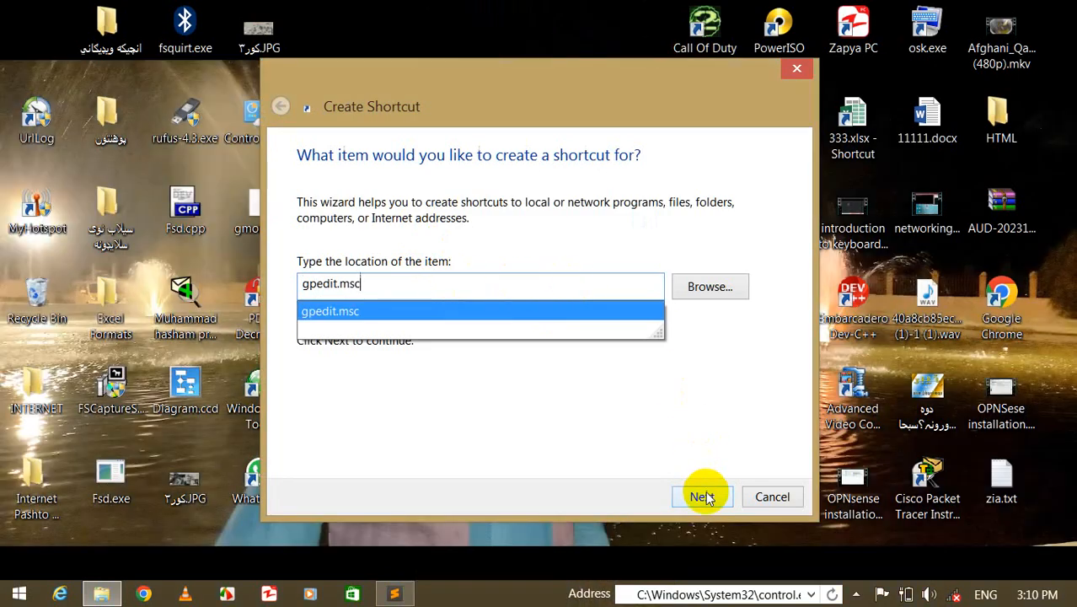
pyautogui.click(702, 496)
pyautogui.write('adsadfs')
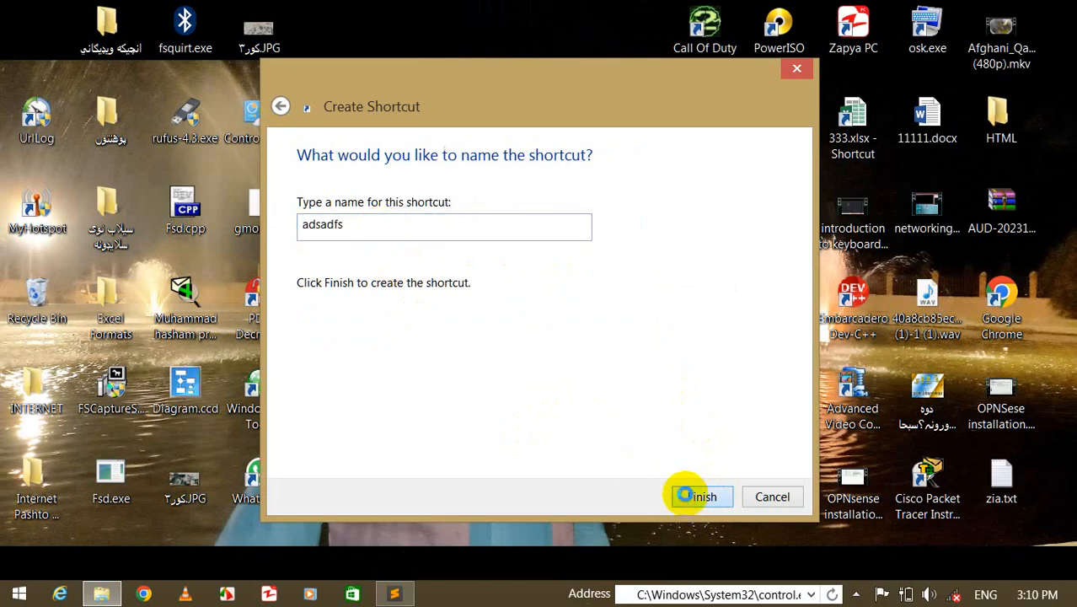
pyautogui.click(689, 499)
pyautogui.moveTo(405, 201); pyautogui.dragTo(483, 297)
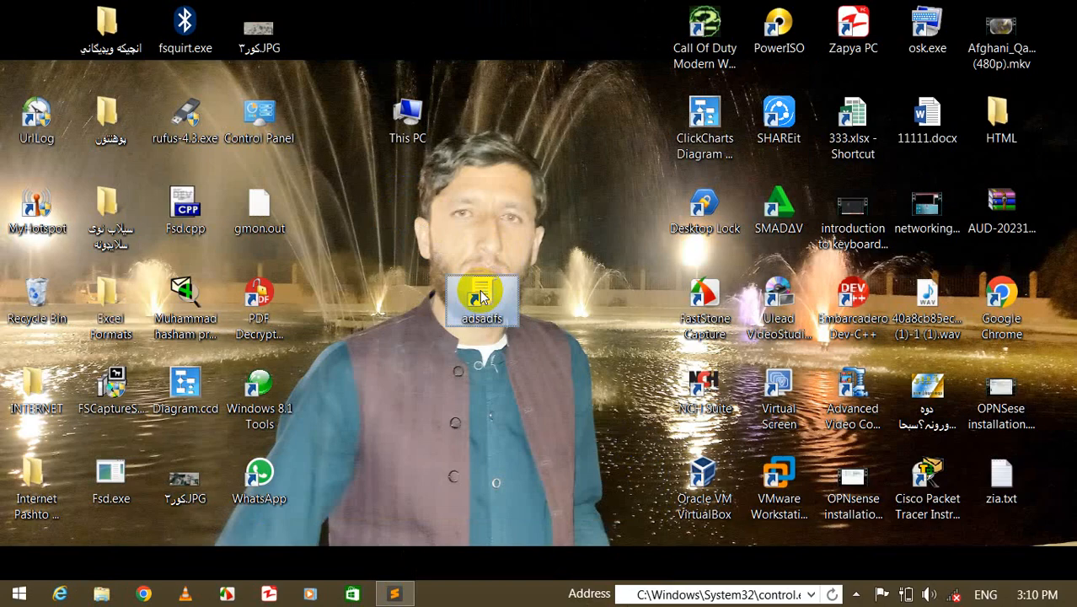
# - Open the editor from the new shortcut, maximize it, widen the tree pane, and open User Configuration > Administrative Templates > Control Panel
pyautogui.doubleClick(482, 295)
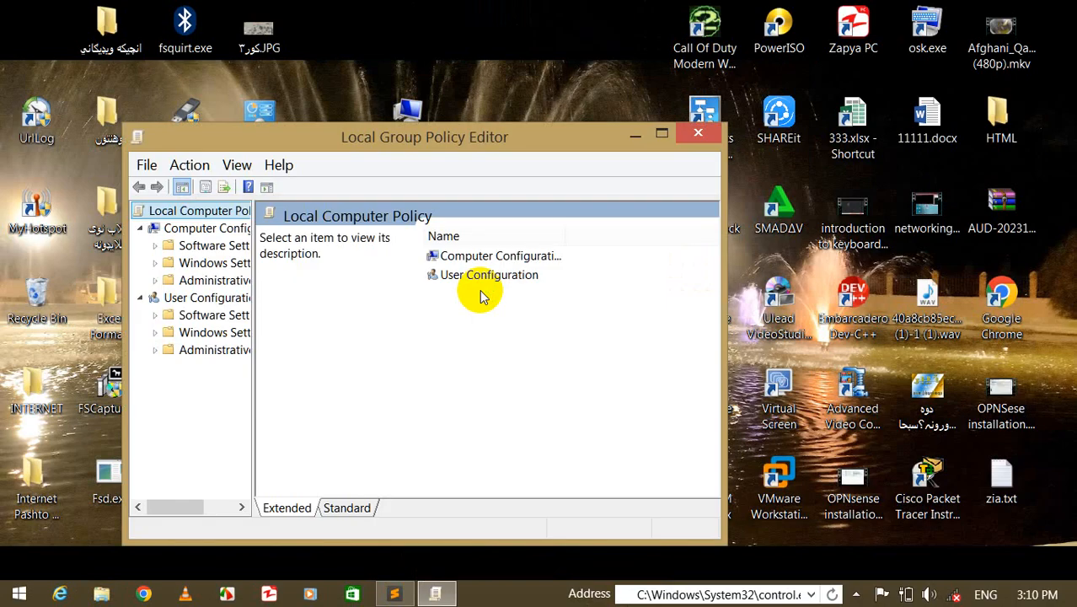
pyautogui.doubleClick(414, 137)
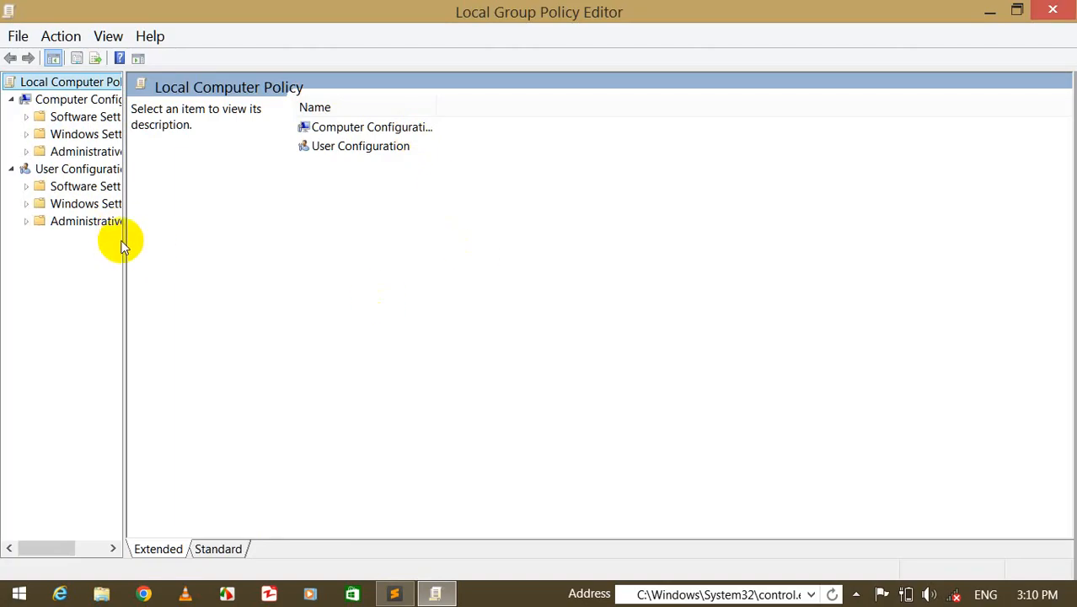
pyautogui.moveTo(123, 237); pyautogui.dragTo(366, 312)
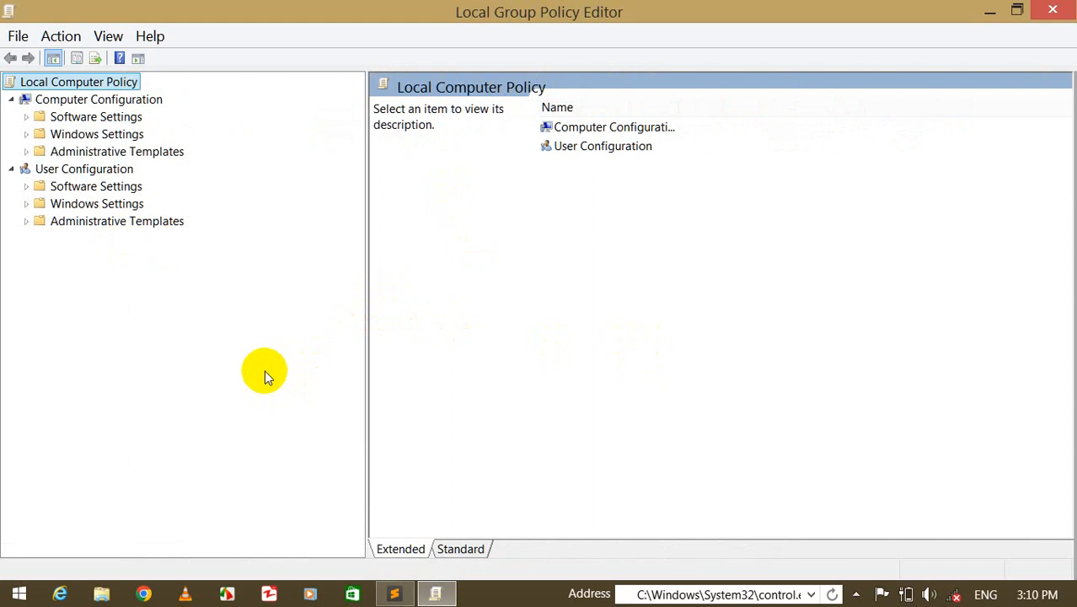
pyautogui.doubleClick(106, 222)
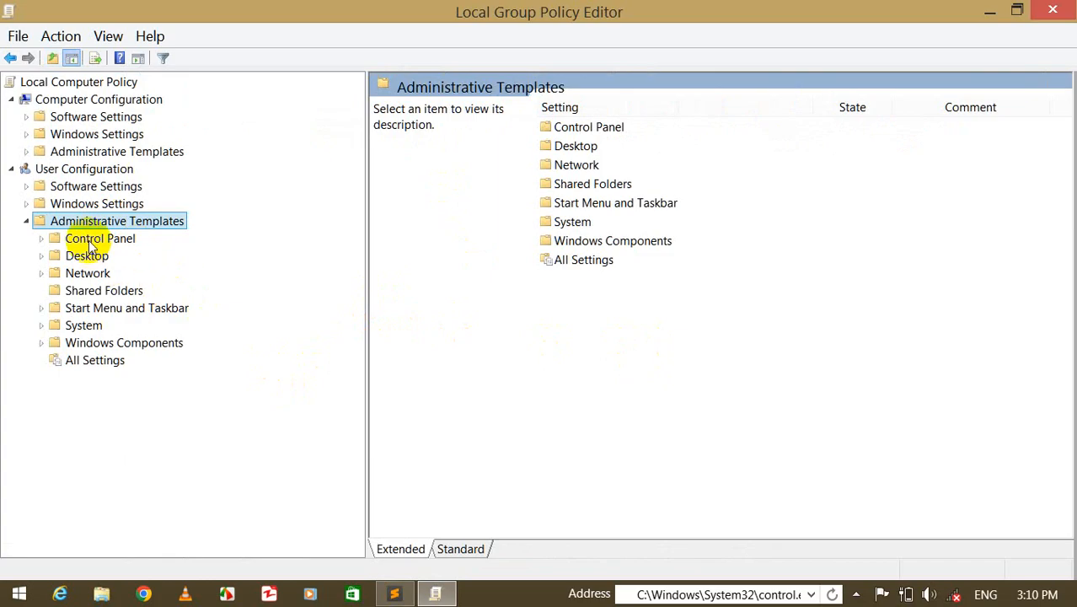
pyautogui.doubleClick(89, 241)
# - Set the Prohibit access to Control Panel and PC settings policy to Not Configured and confirm it
pyautogui.click(574, 278)
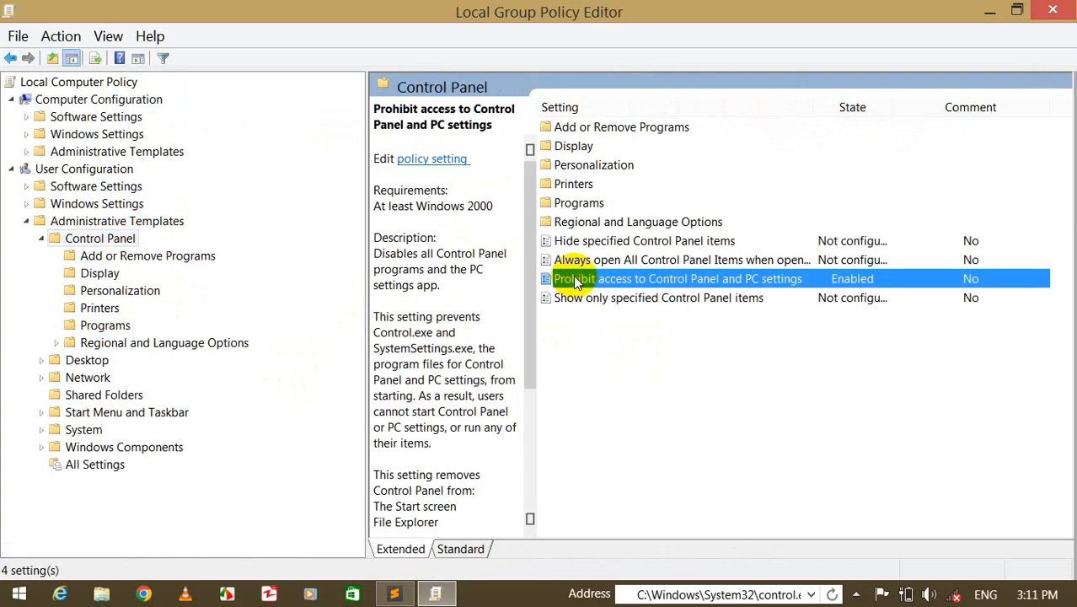
pyautogui.doubleClick(573, 278)
pyautogui.click(162, 181)
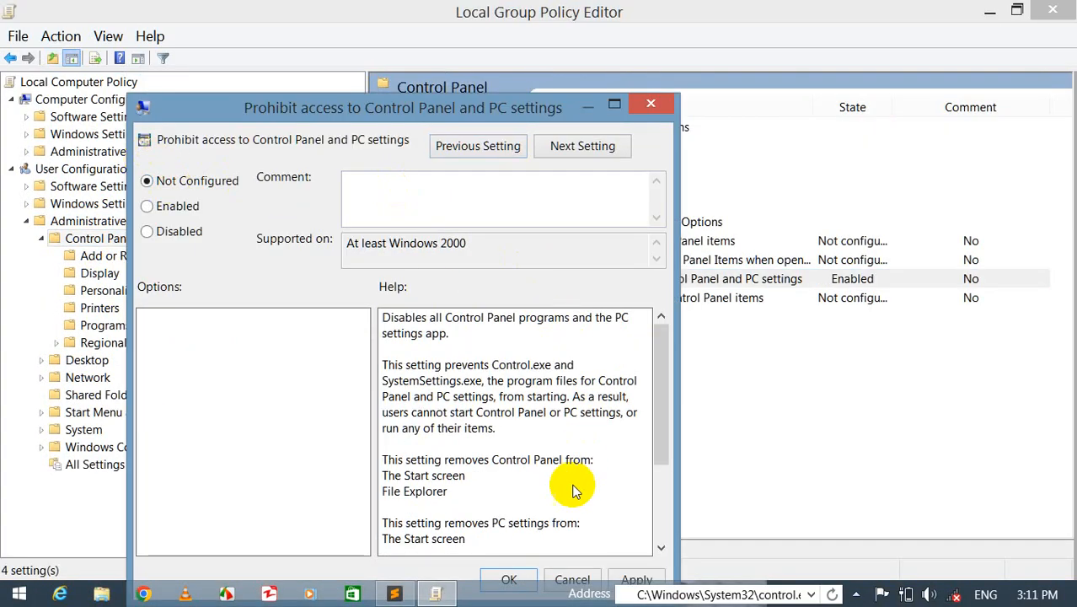
pyautogui.click(511, 579)
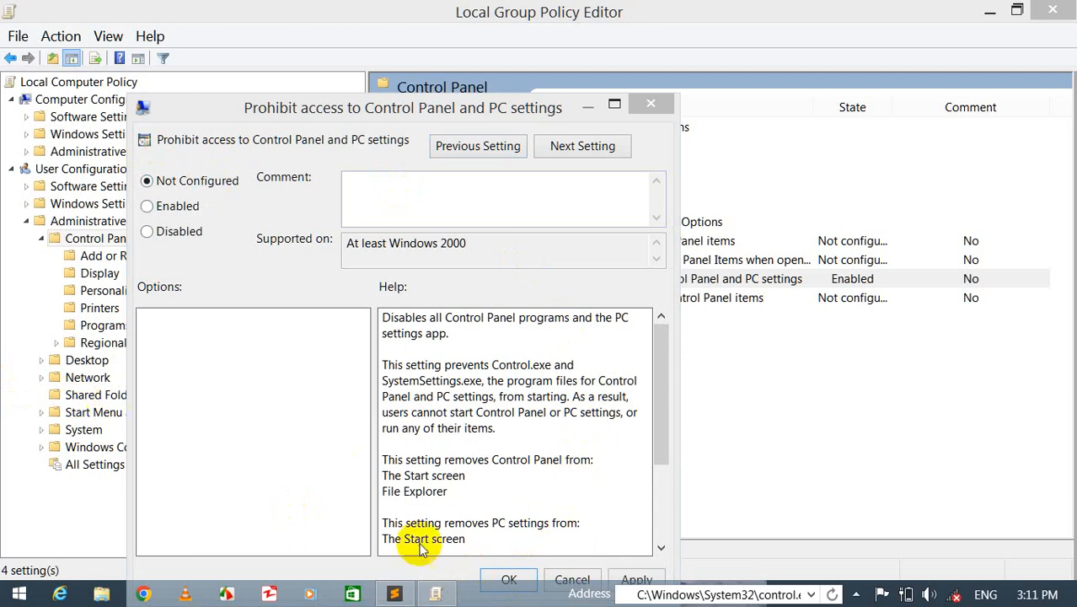
pyautogui.click(510, 577)
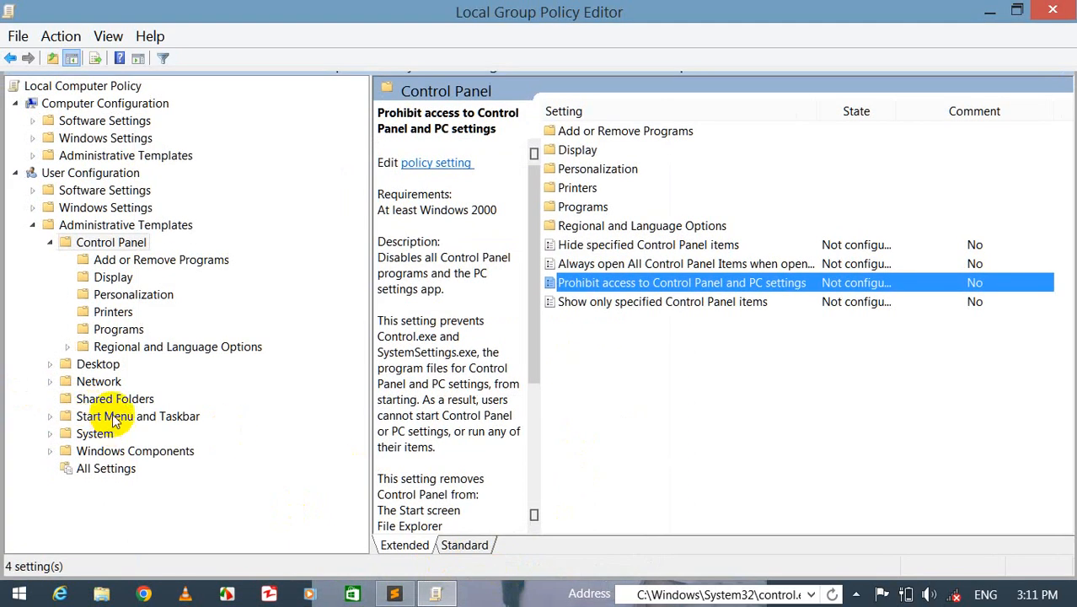
# - Open Start Menu and Taskbar policies and set Remove Run menu from Start Menu to Not Configured
pyautogui.doubleClick(113, 415)
pyautogui.click(661, 361)
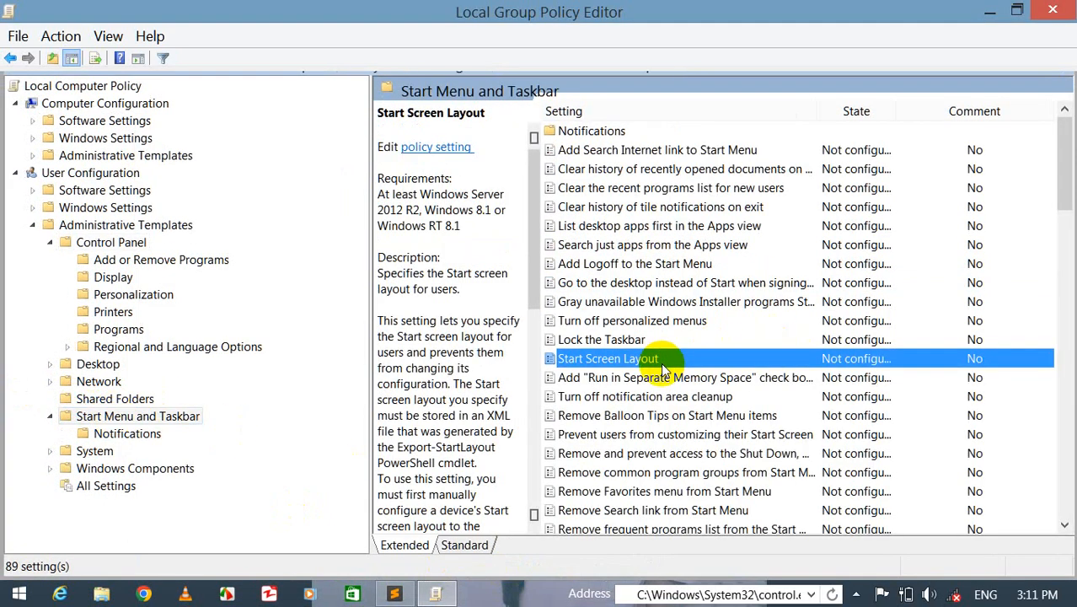
pyautogui.press('Down')
pyautogui.press('Down')
pyautogui.press('Down')
pyautogui.press('Down')
pyautogui.press('Down')
pyautogui.press('Down')
pyautogui.press('Down')
pyautogui.press('Down')
pyautogui.press('Down')
pyautogui.press('Down')
pyautogui.press('Down')
pyautogui.press('Down')
pyautogui.press('Down')
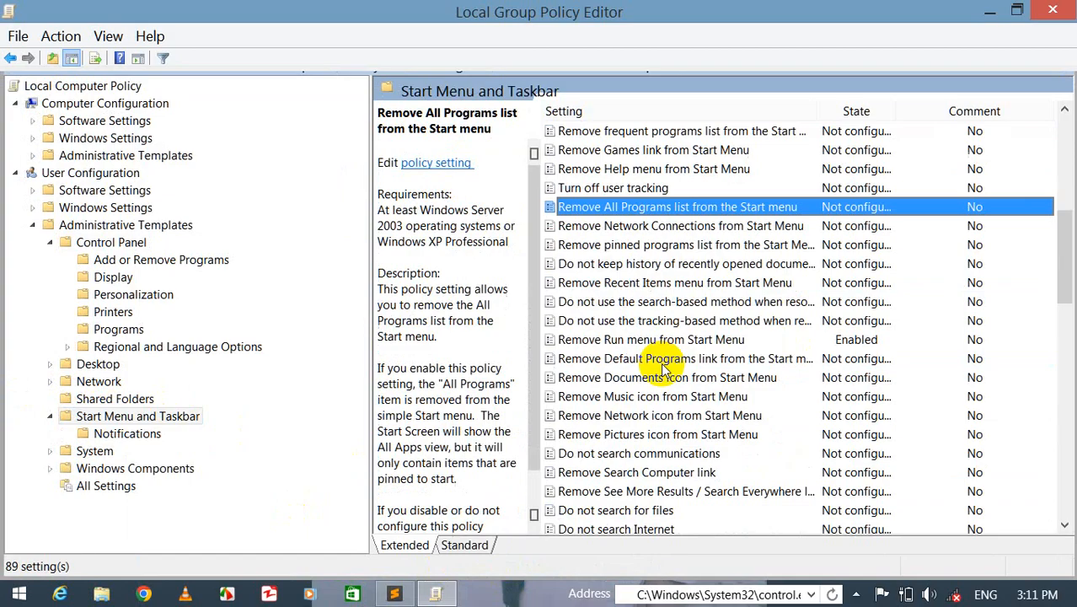
pyautogui.press('Down')
pyautogui.press('Down')
pyautogui.press('Down')
pyautogui.press('Down')
pyautogui.press('Down')
pyautogui.press('Down')
pyautogui.press('Down')
pyautogui.press('Down')
pyautogui.press('Down')
pyautogui.press('Down')
pyautogui.click(655, 340)
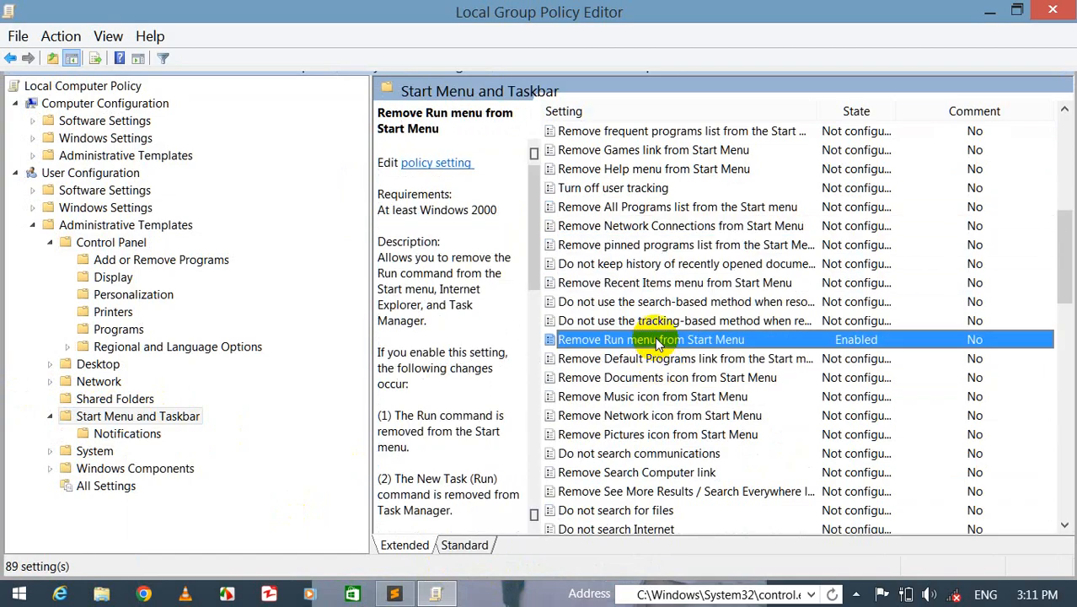
pyautogui.doubleClick(656, 341)
pyautogui.click(70, 118)
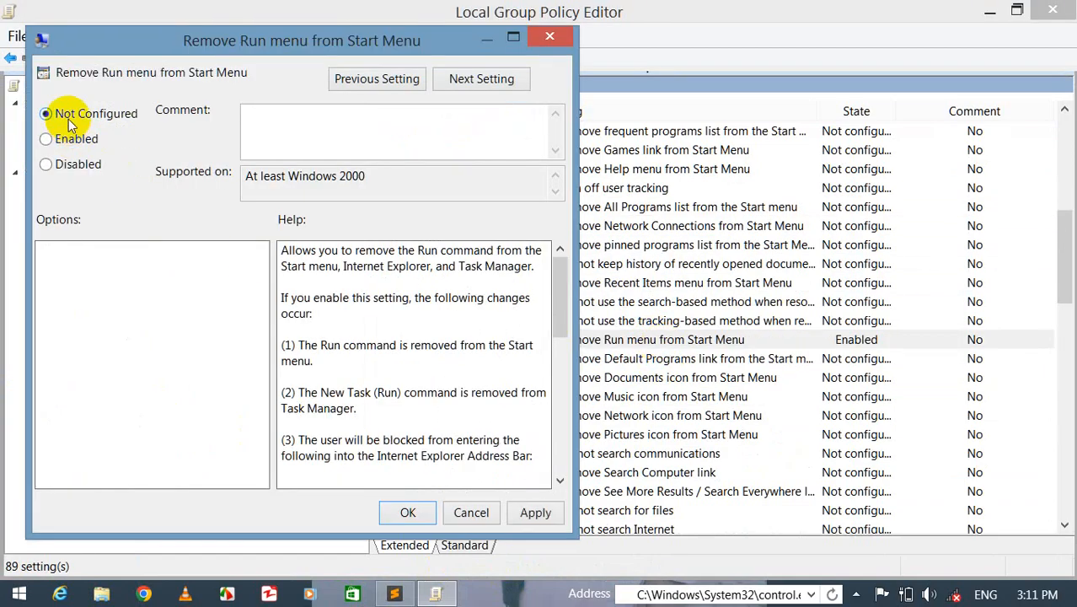
pyautogui.click(409, 513)
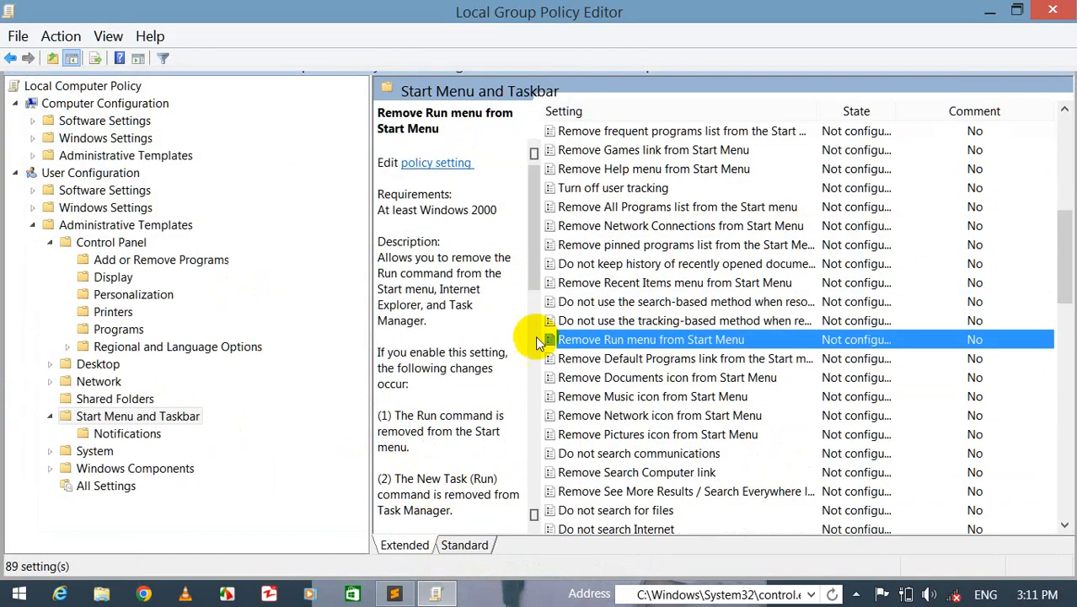
# - Close the editor, open Control Panel and the Run dialog to test access, then close Run and maximize Control Panel
pyautogui.click(1052, 12)
pyautogui.doubleClick(249, 112)
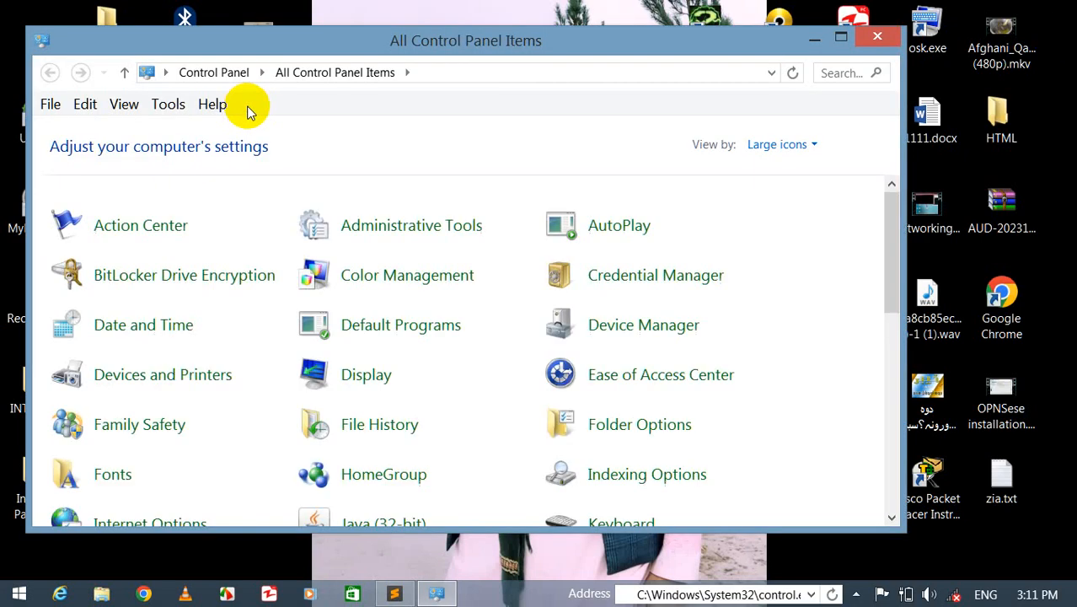
pyautogui.press('super+r')
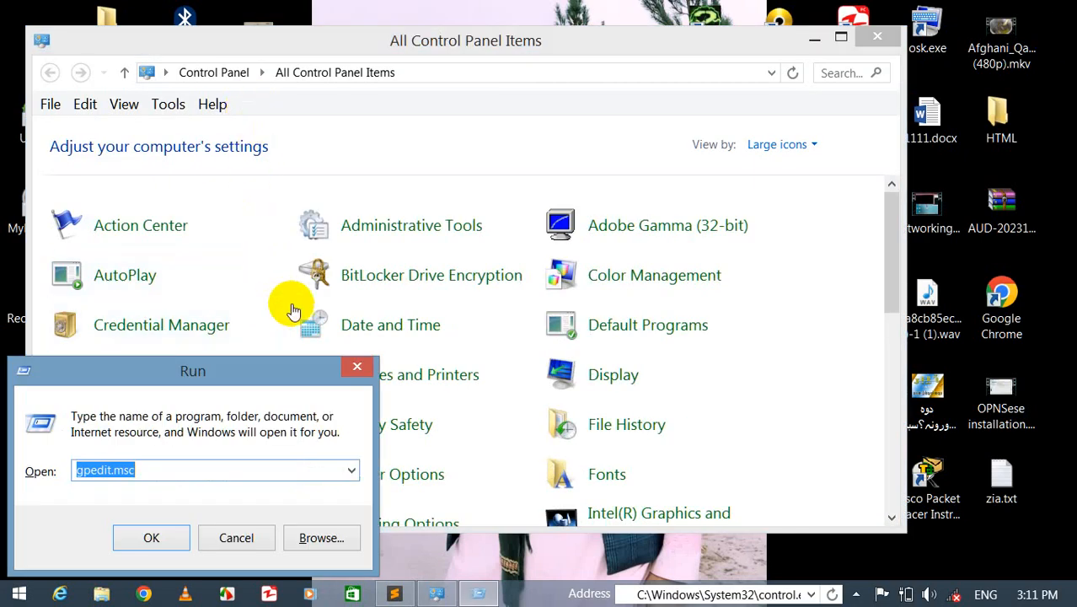
pyautogui.click(357, 367)
pyautogui.click(841, 37)
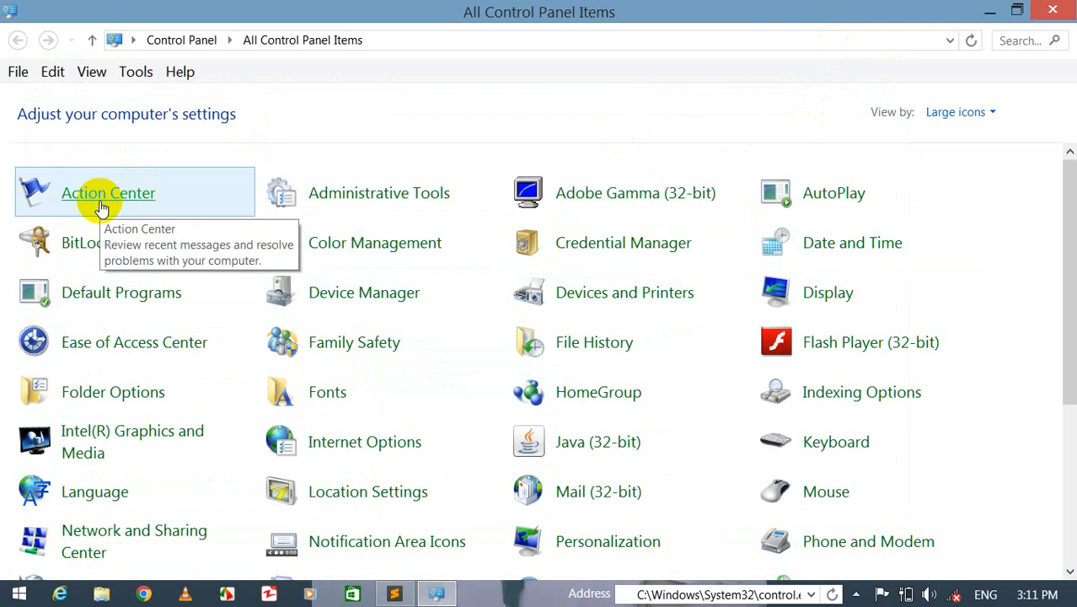
# - Turn on the Spyware and unwanted software protection and Virus protection messages in Action Center settings
pyautogui.click(882, 594)
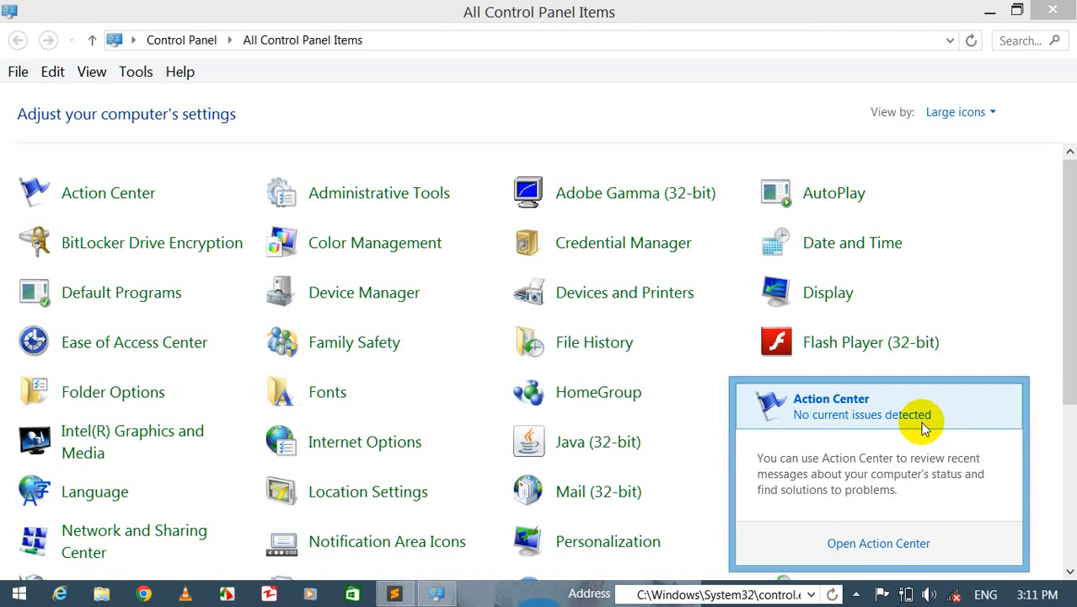
pyautogui.click(96, 211)
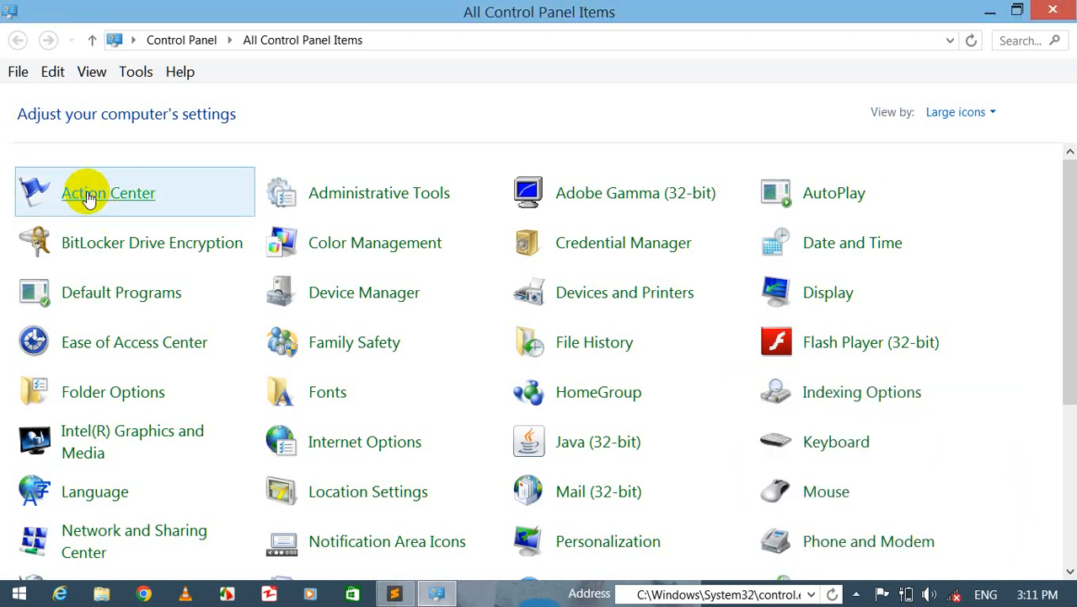
pyautogui.click(111, 190)
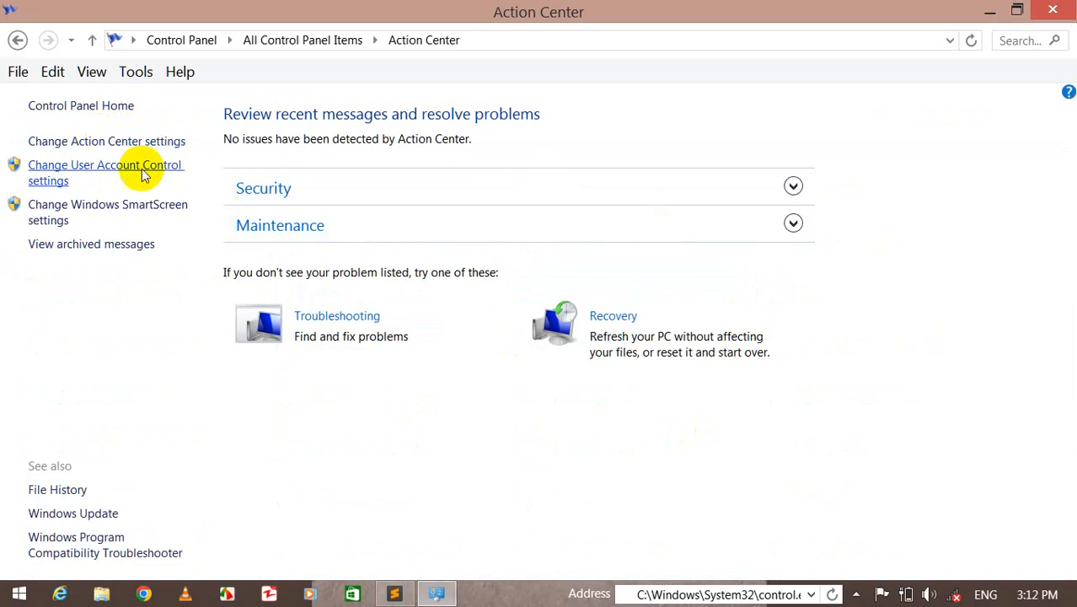
pyautogui.click(84, 144)
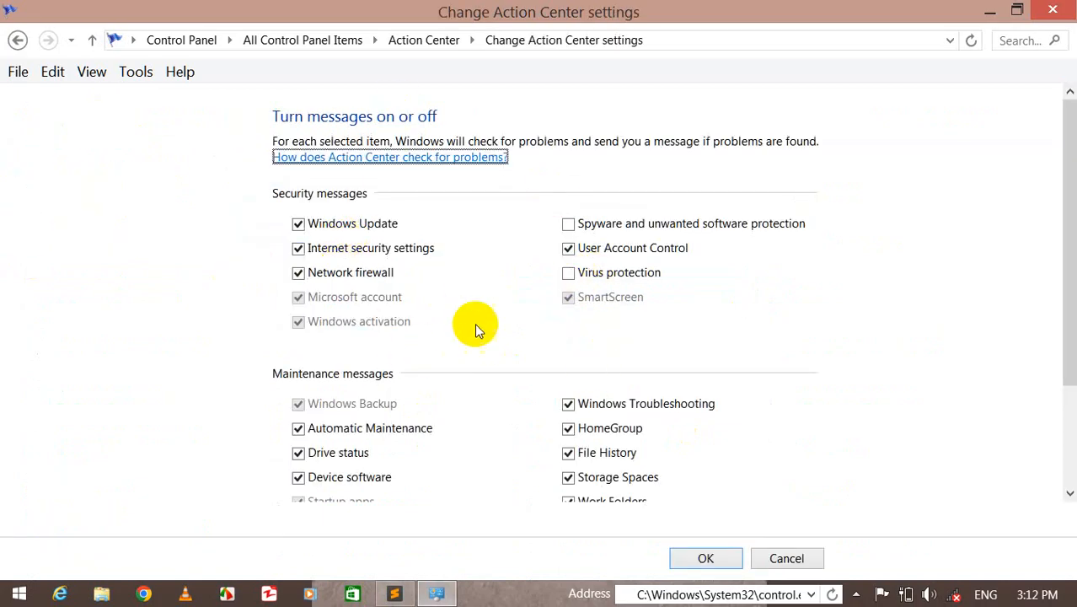
pyautogui.click(590, 224)
pyautogui.click(589, 278)
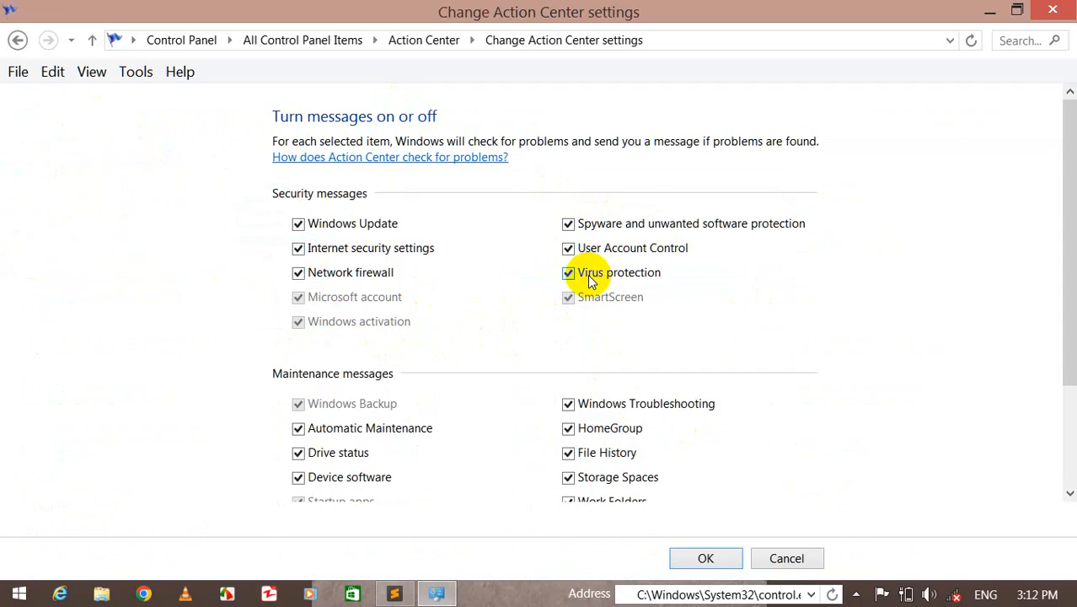
pyautogui.click(725, 560)
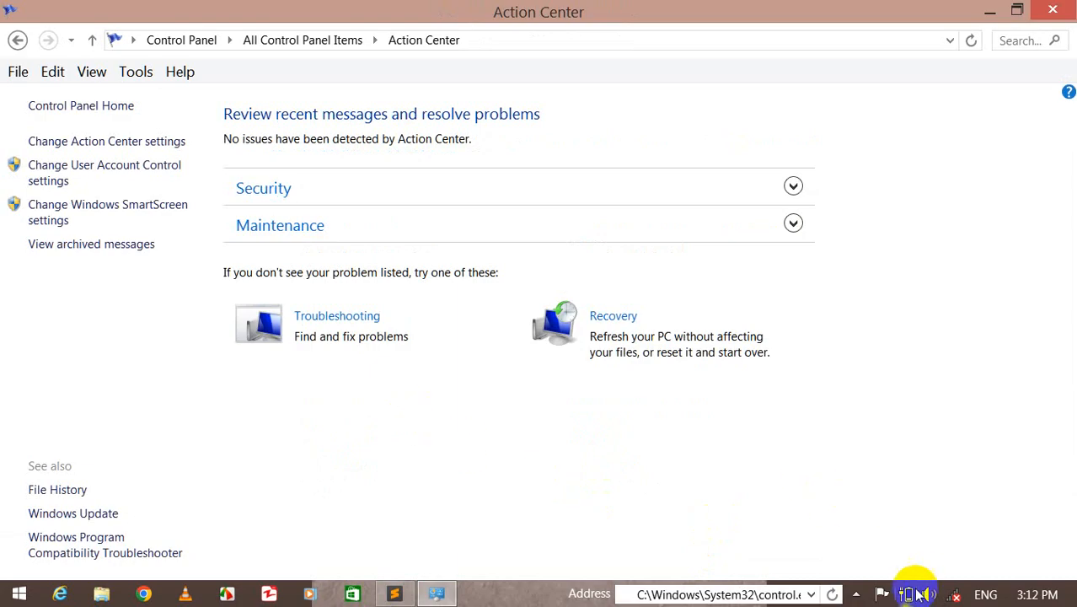
# - Check the Action Center flag and revisit the Action Center settings, then return to Control Panel Home
pyautogui.click(881, 596)
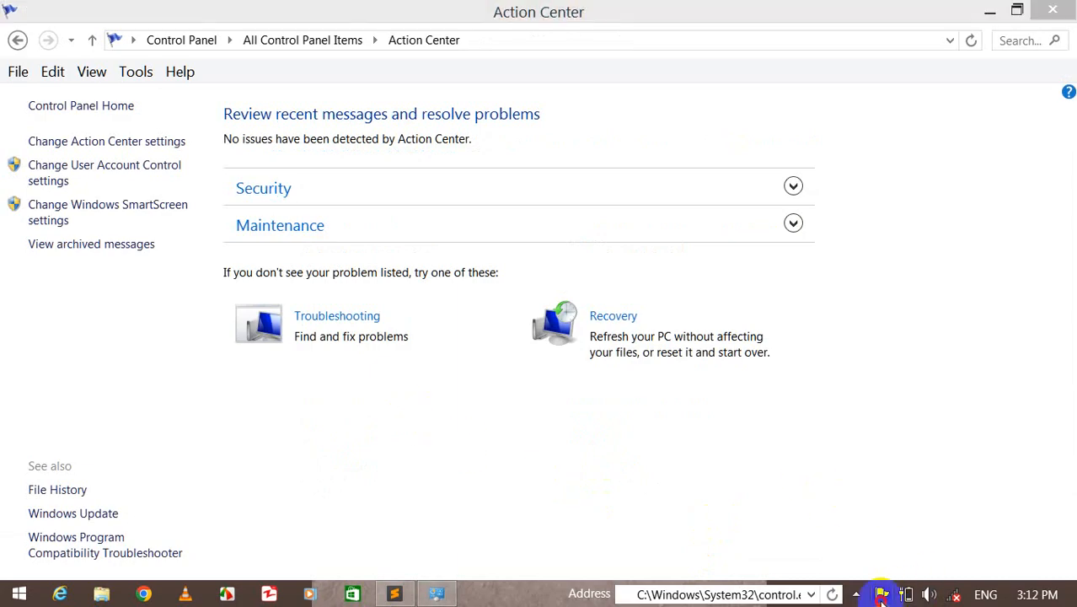
pyautogui.click(622, 468)
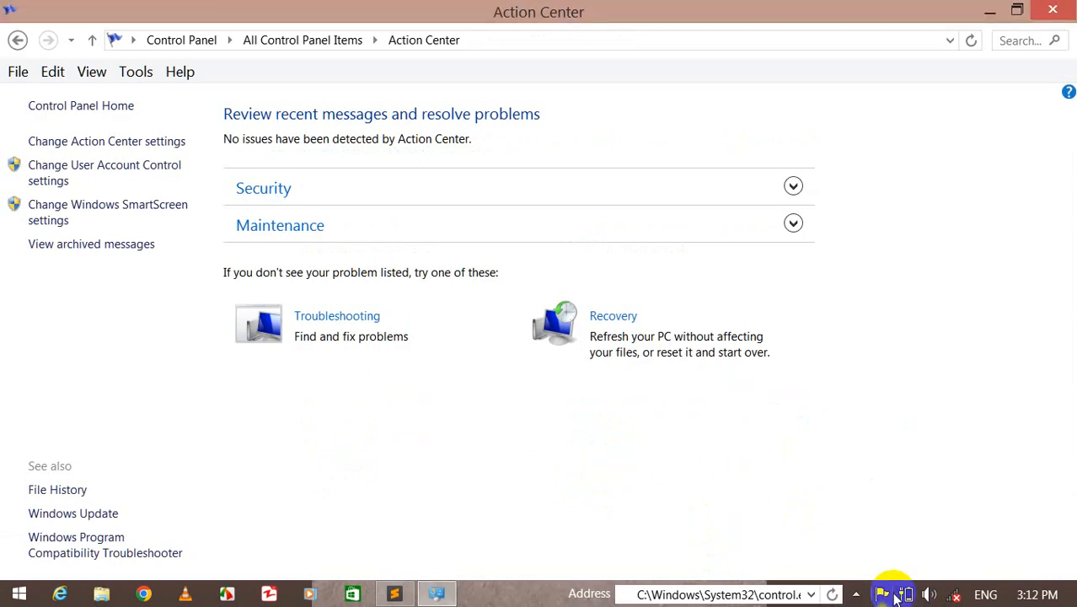
pyautogui.click(71, 145)
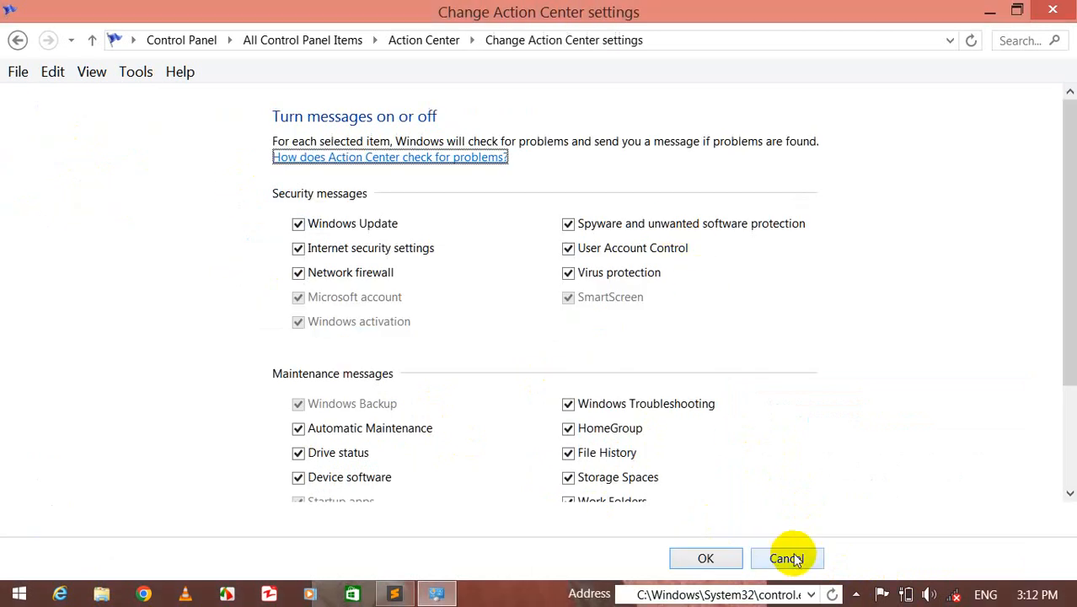
pyautogui.click(882, 594)
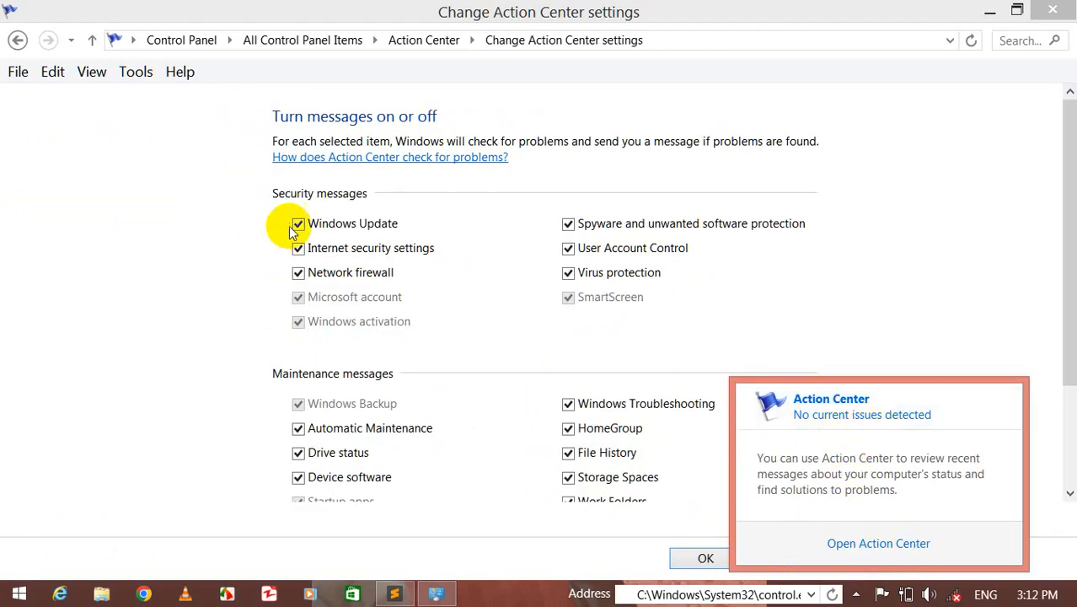
pyautogui.click(17, 37)
pyautogui.click(17, 39)
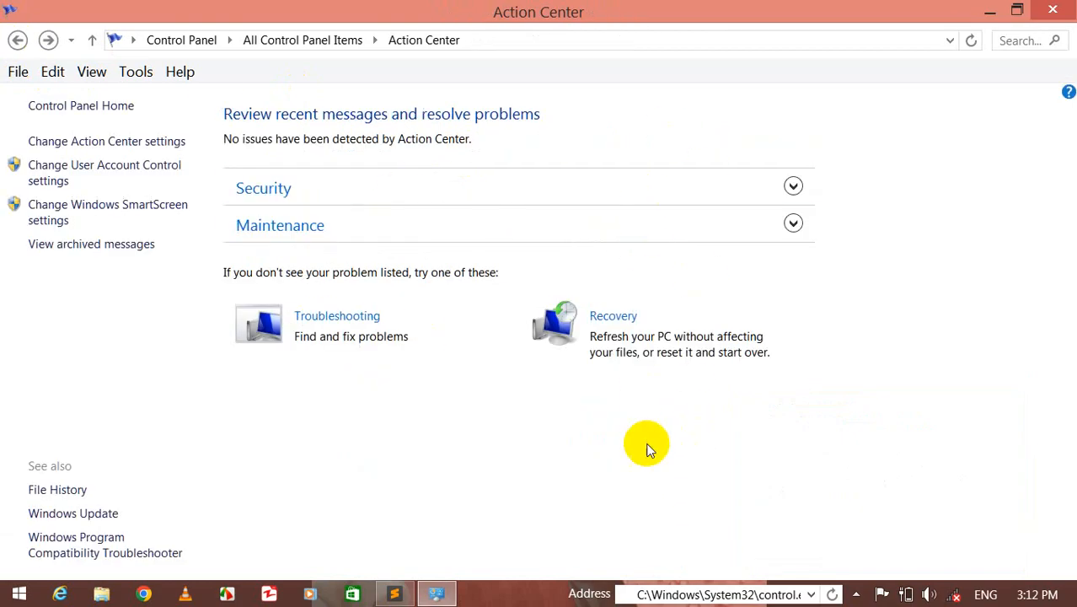
pyautogui.click(117, 148)
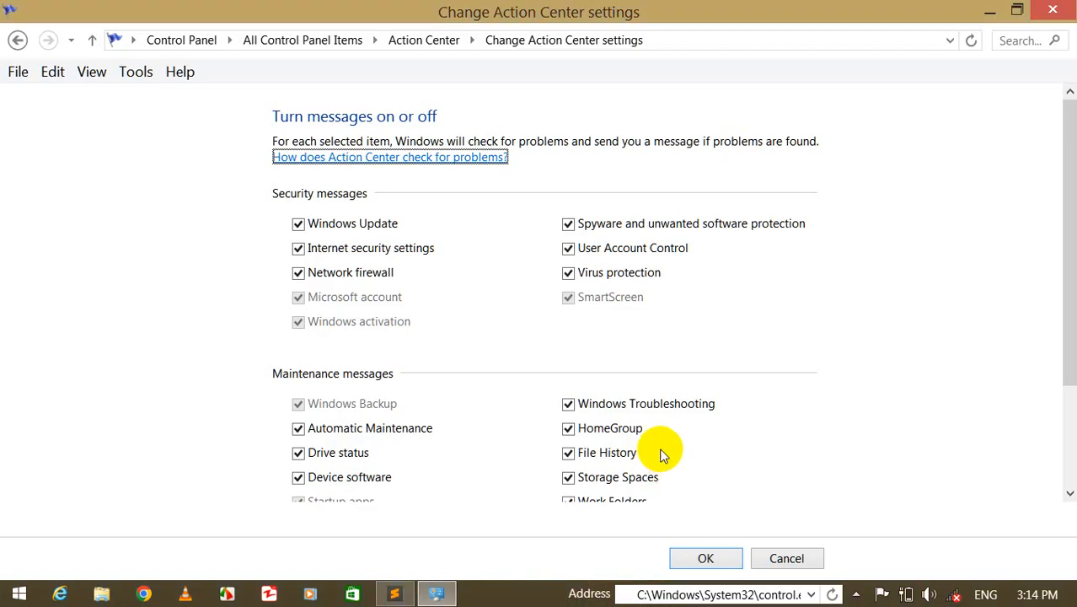
pyautogui.click(735, 563)
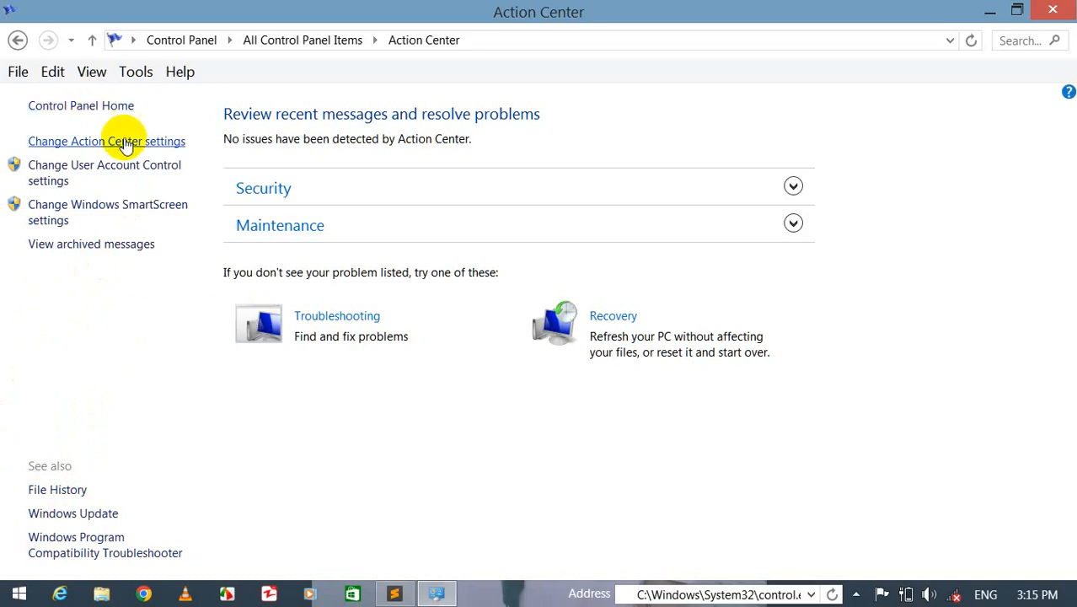
pyautogui.click(82, 107)
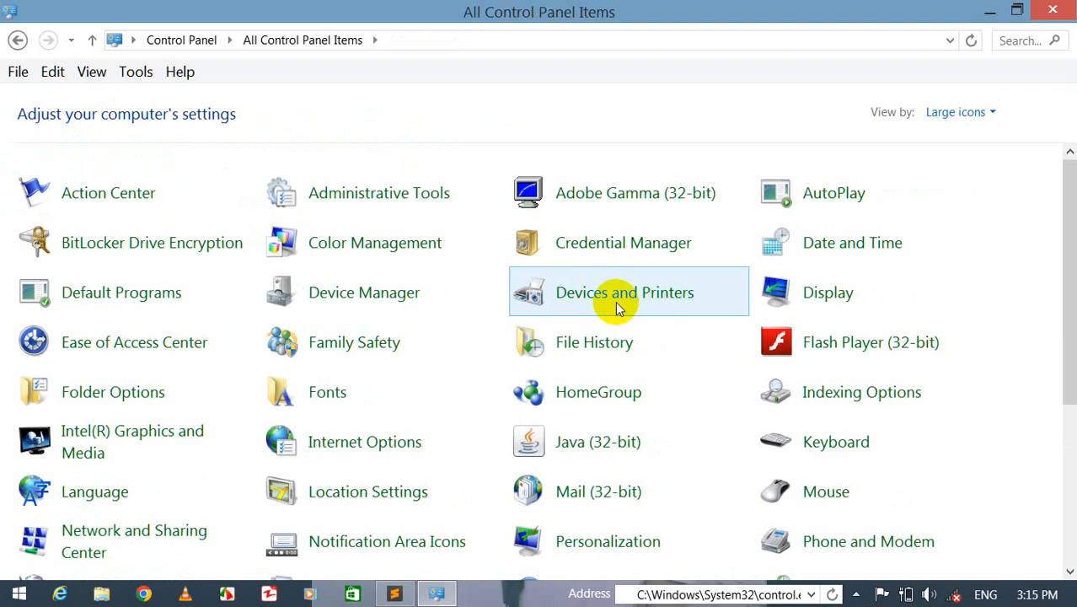
# - Open Computer Management from Administrative Tools, shown as large icons, and go to Device Manager
pyautogui.click(387, 195)
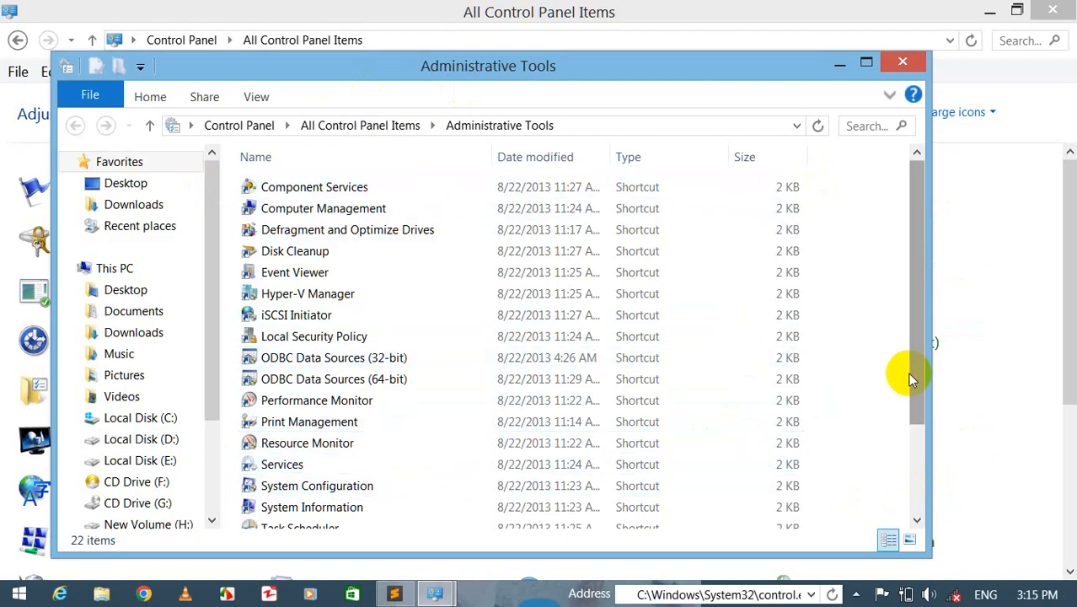
pyautogui.click(911, 540)
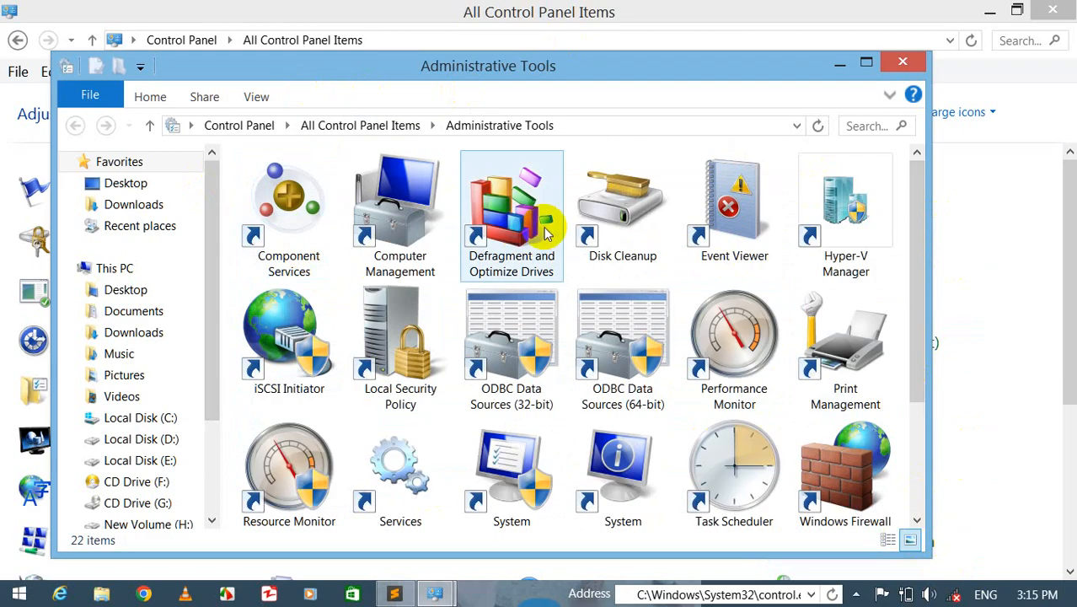
pyautogui.click(400, 226)
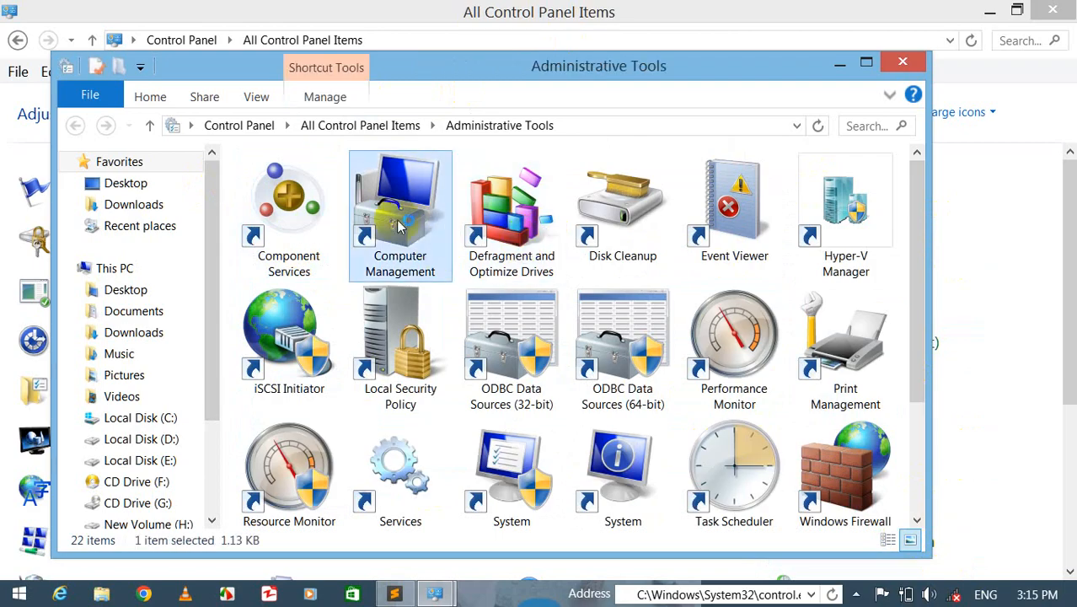
pyautogui.doubleClick(401, 226)
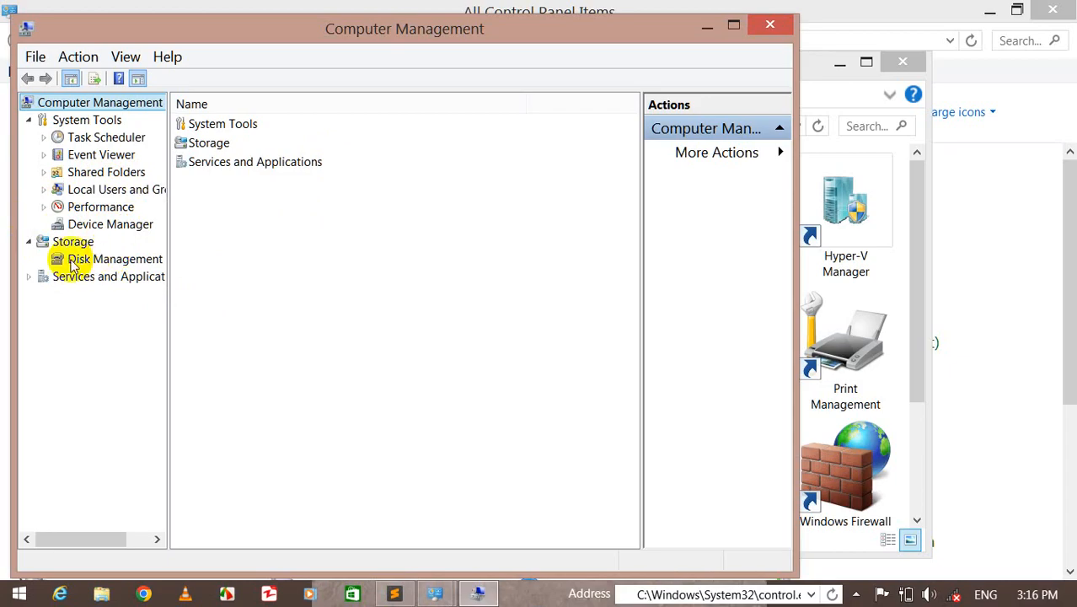
pyautogui.click(96, 228)
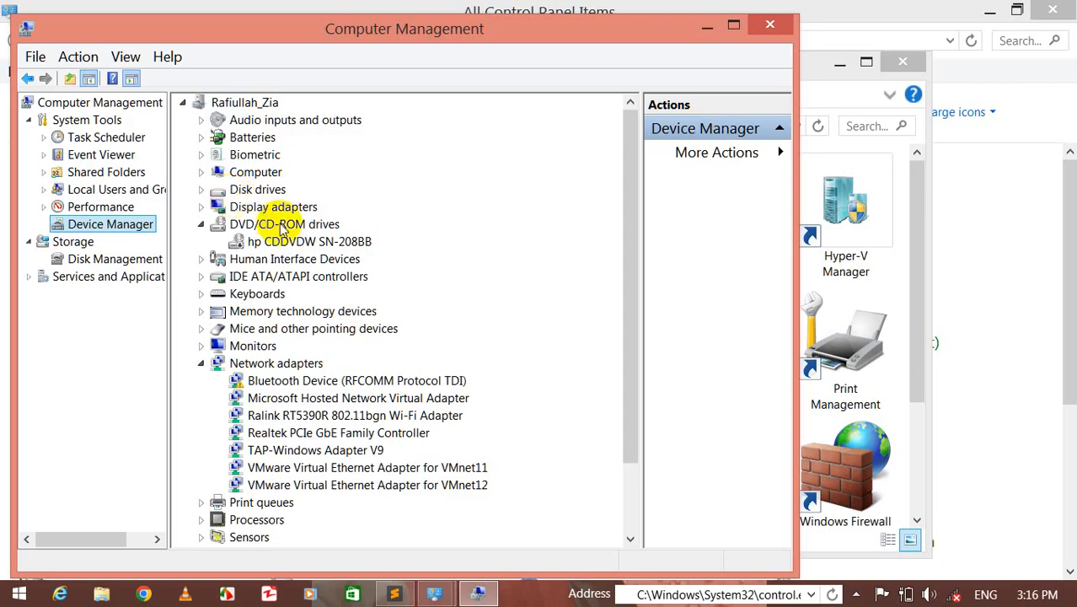
# - Enable the hp CDDVDW SN-208BB drive under DVD/CD-ROM drives
pyautogui.click(200, 225)
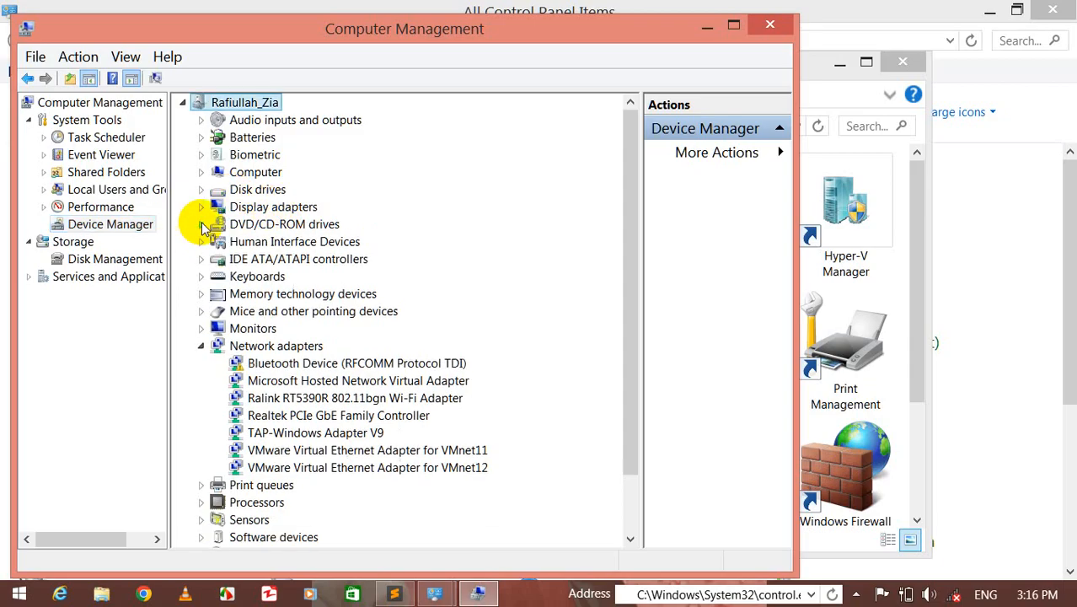
pyautogui.click(250, 261)
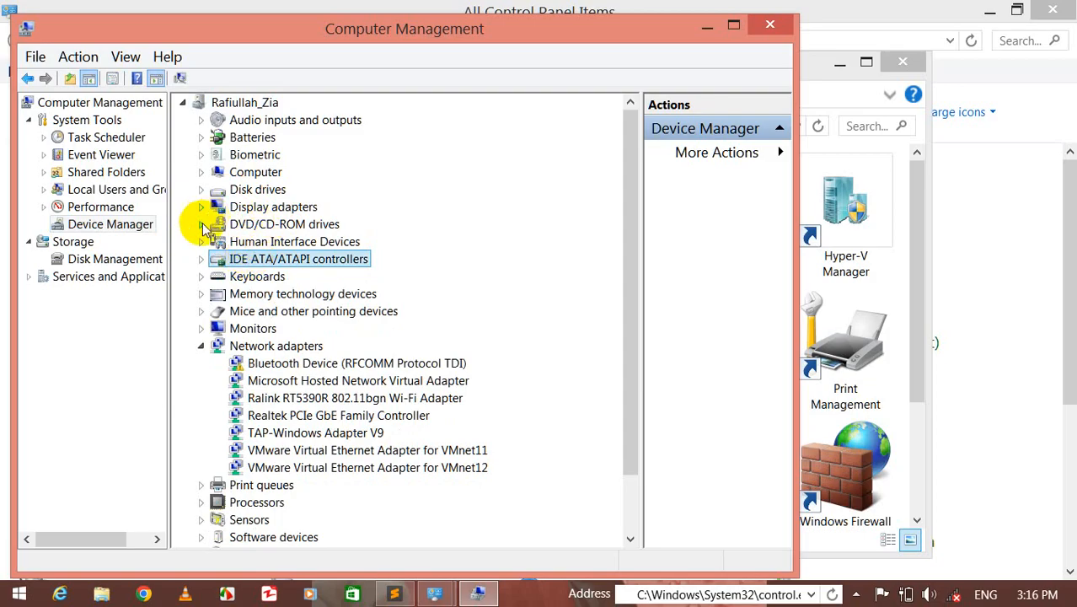
pyautogui.click(202, 224)
pyautogui.click(261, 244)
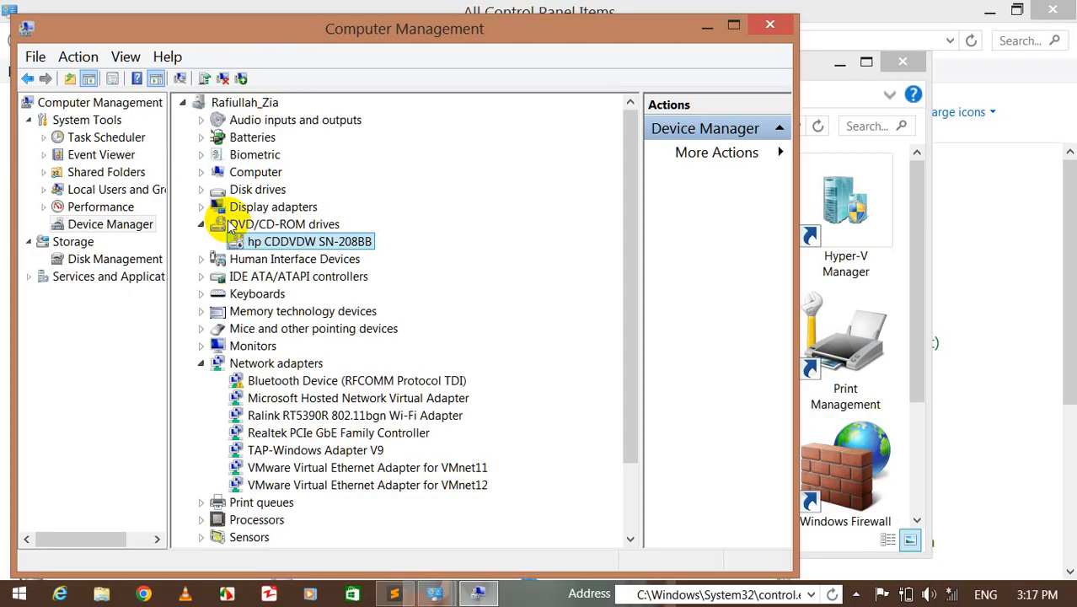
pyautogui.rightClick(279, 245)
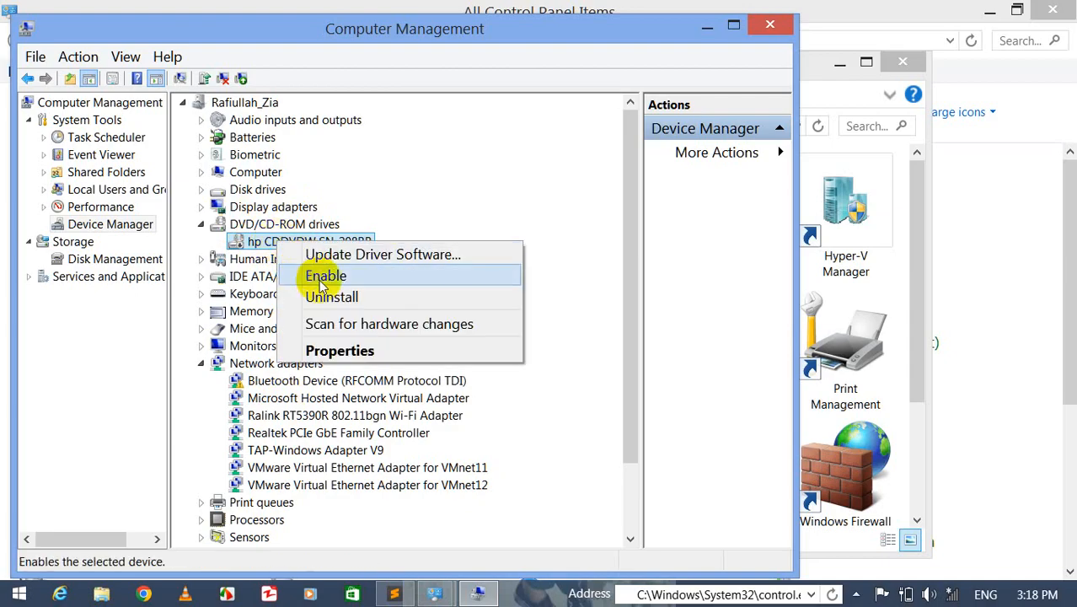
pyautogui.click(320, 285)
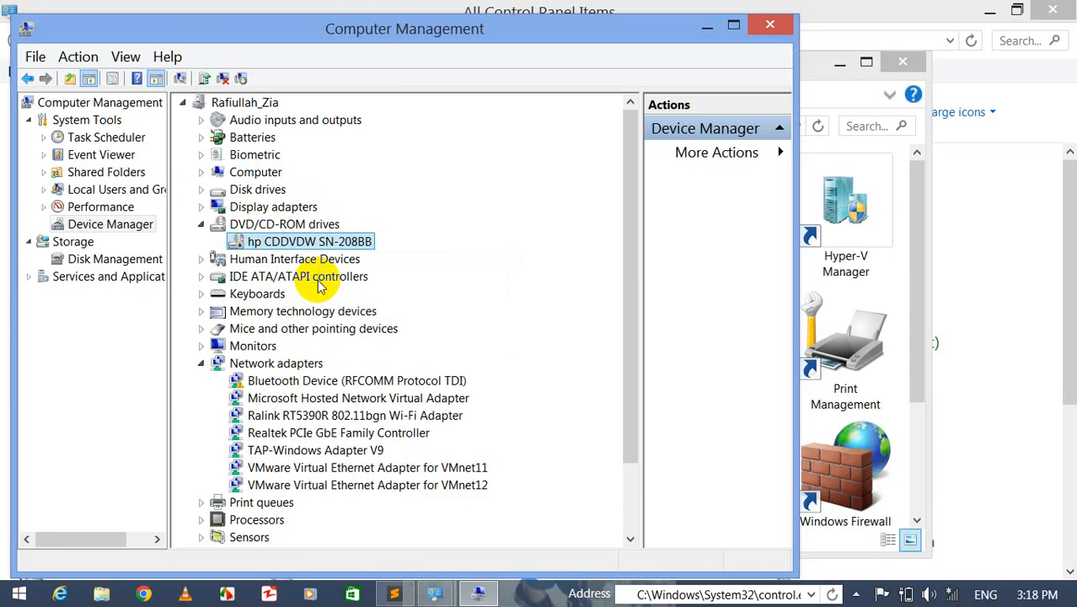
# - Check the drive's context menu, then open This PC in File Explorer to view the drives
pyautogui.rightClick(289, 243)
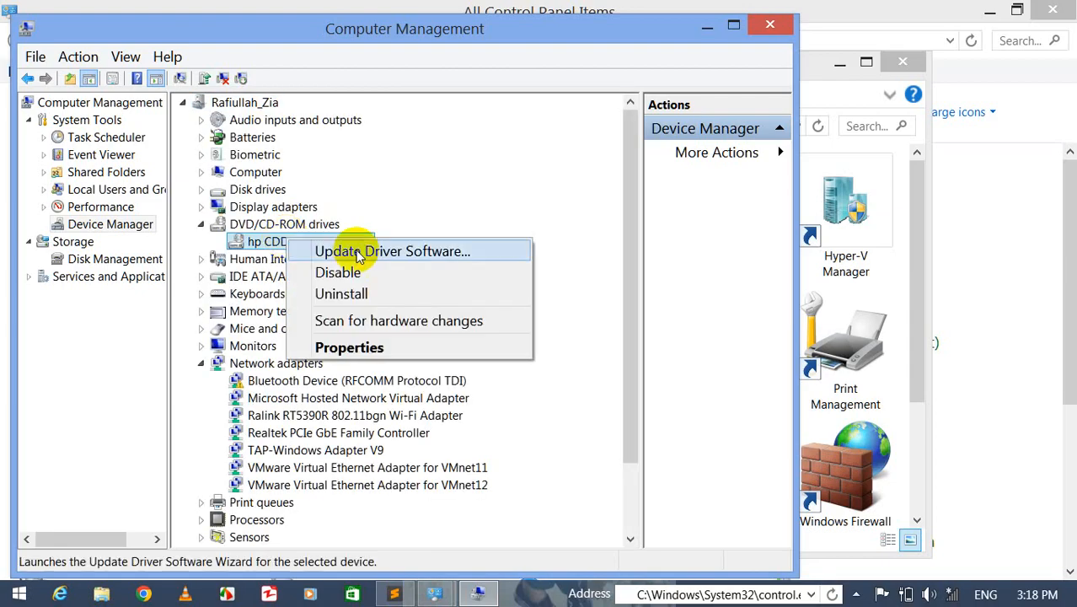
pyautogui.click(257, 243)
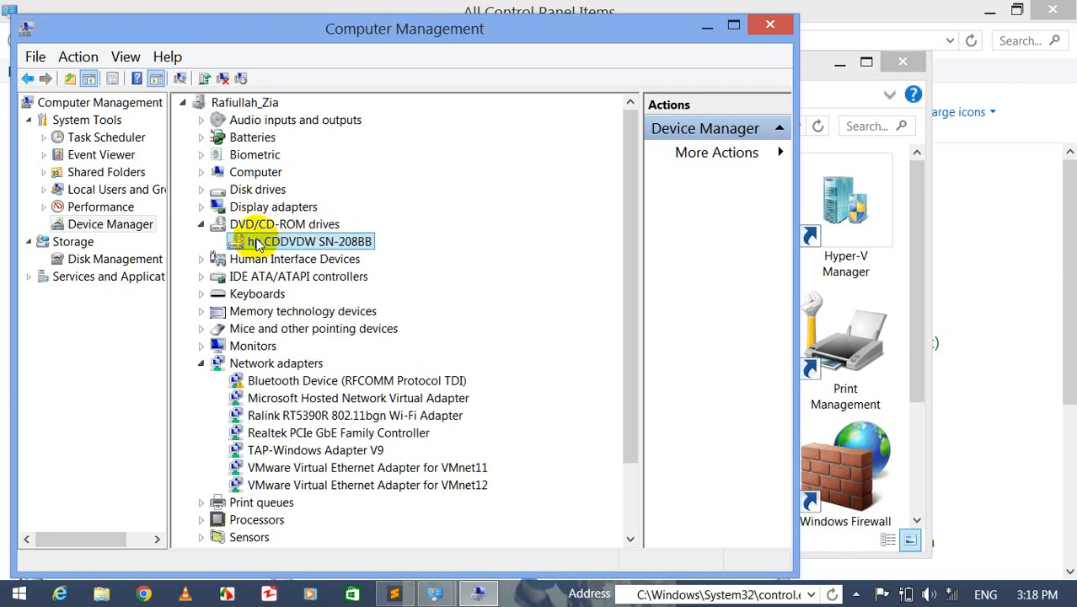
pyautogui.press('super+e')
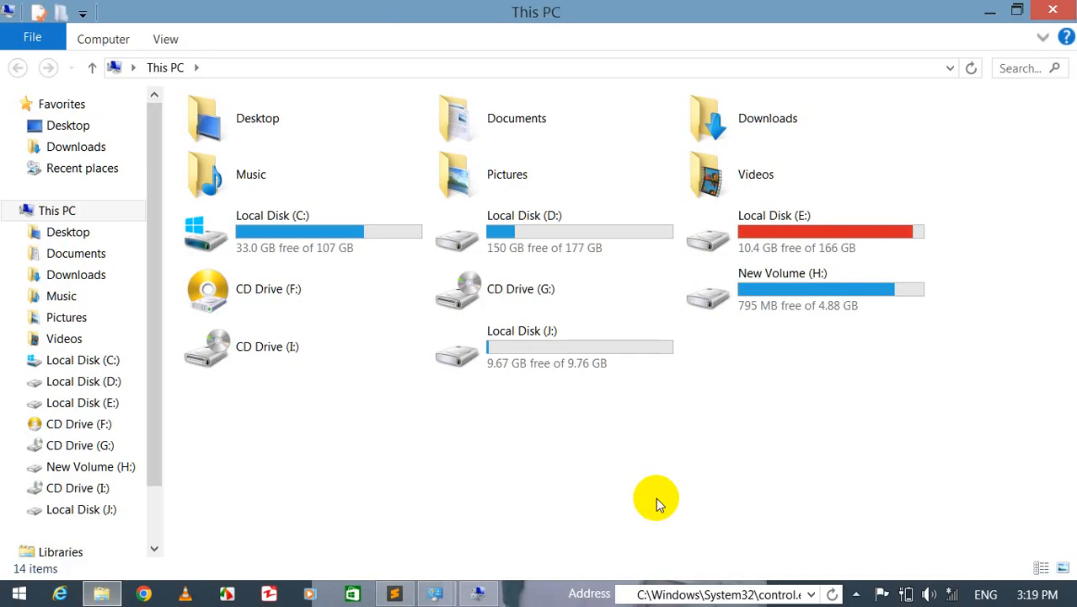
# - Refresh the This PC view repeatedly to check which drives are listed
pyautogui.rightClick(667, 452)
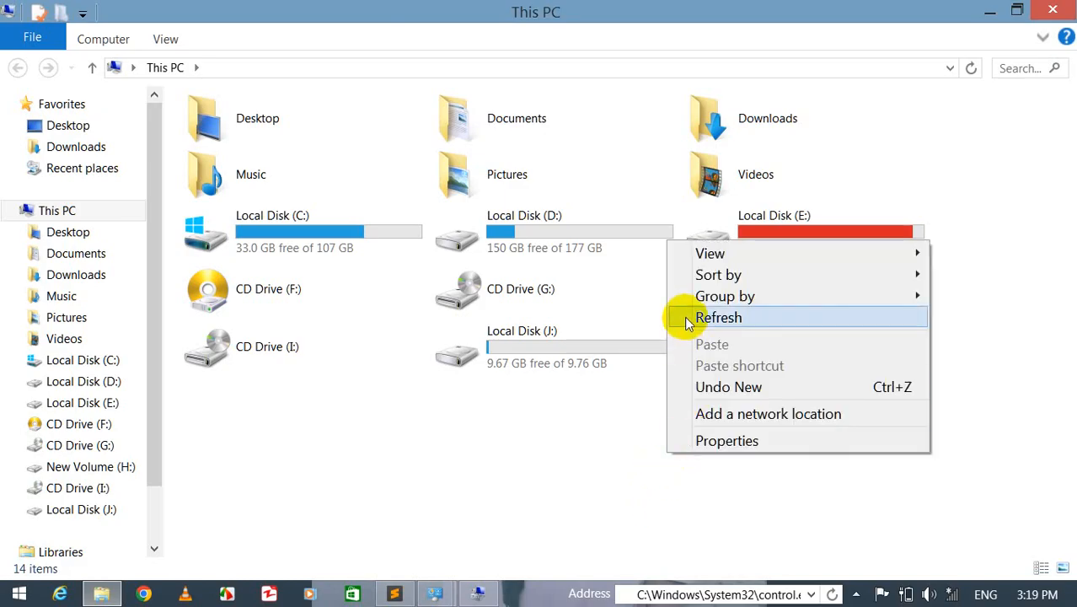
pyautogui.click(715, 318)
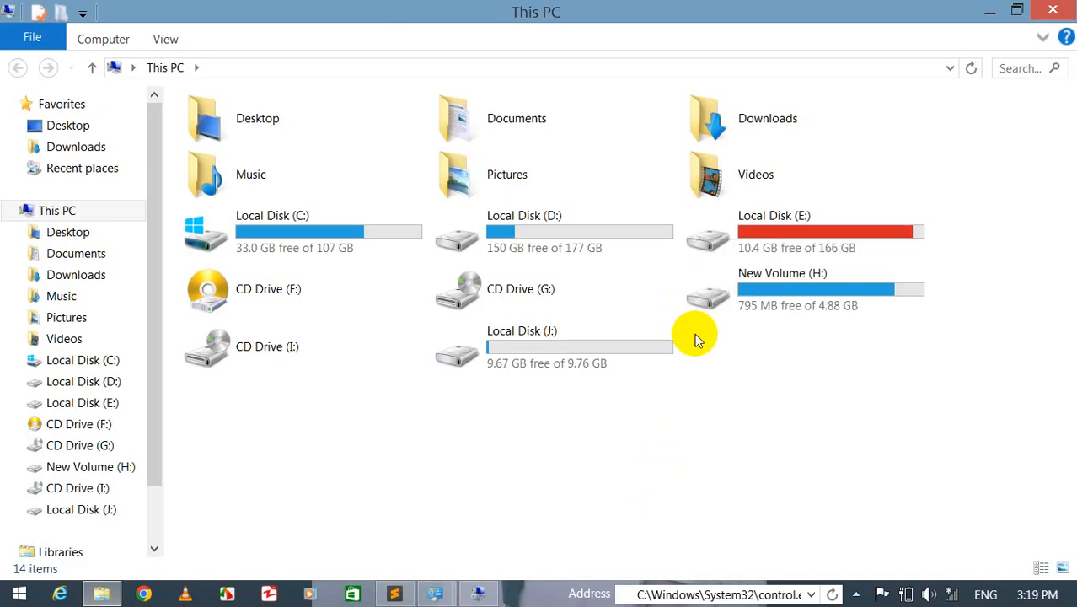
pyautogui.rightClick(460, 426)
pyautogui.click(504, 287)
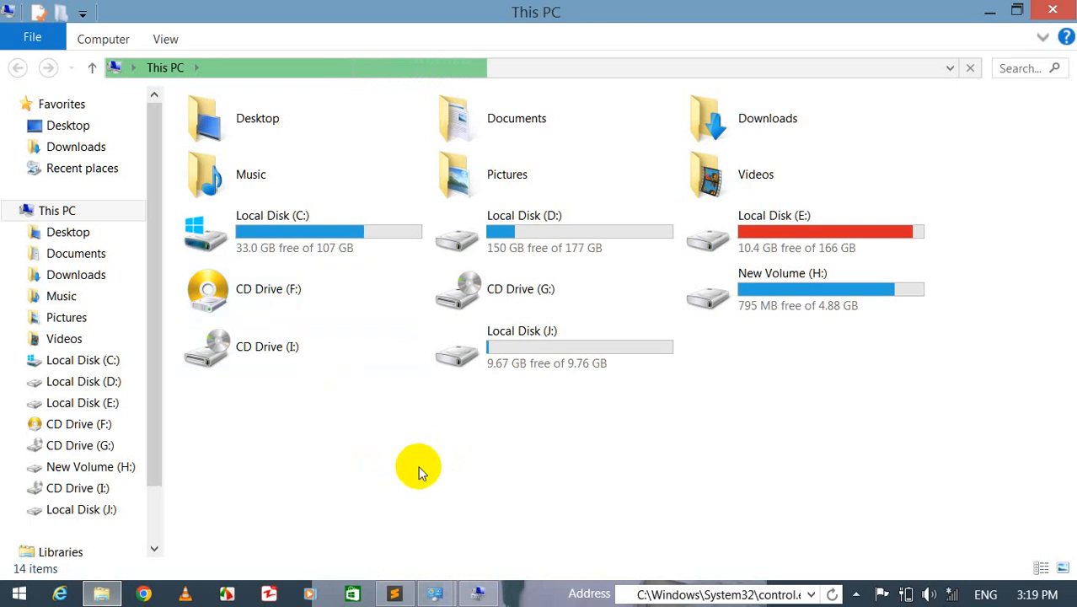
pyautogui.rightClick(418, 466)
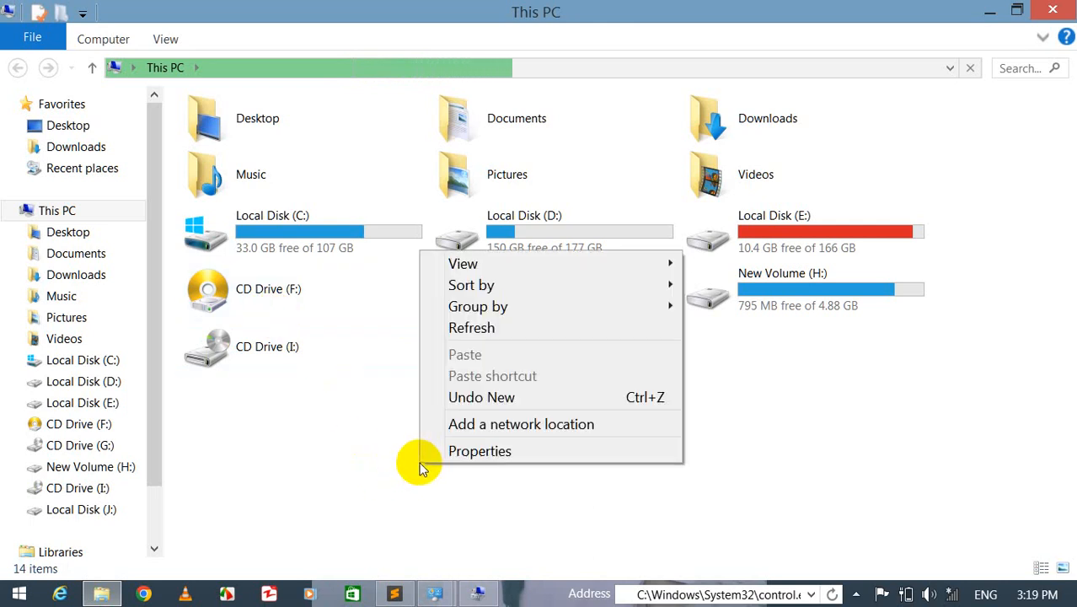
pyautogui.click(472, 328)
pyautogui.rightClick(342, 404)
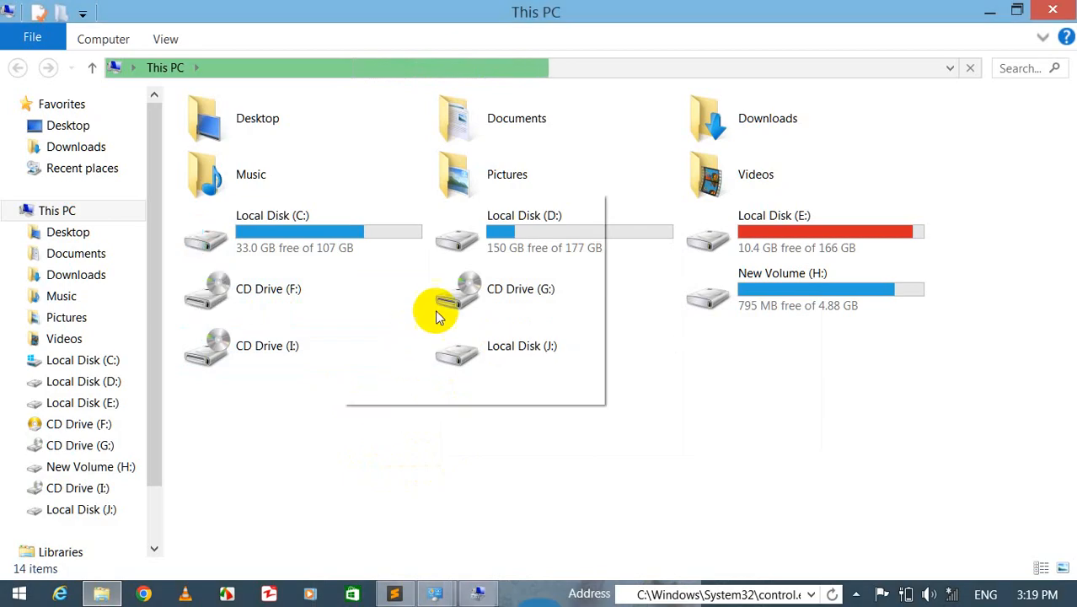
pyautogui.click(435, 272)
pyautogui.rightClick(337, 430)
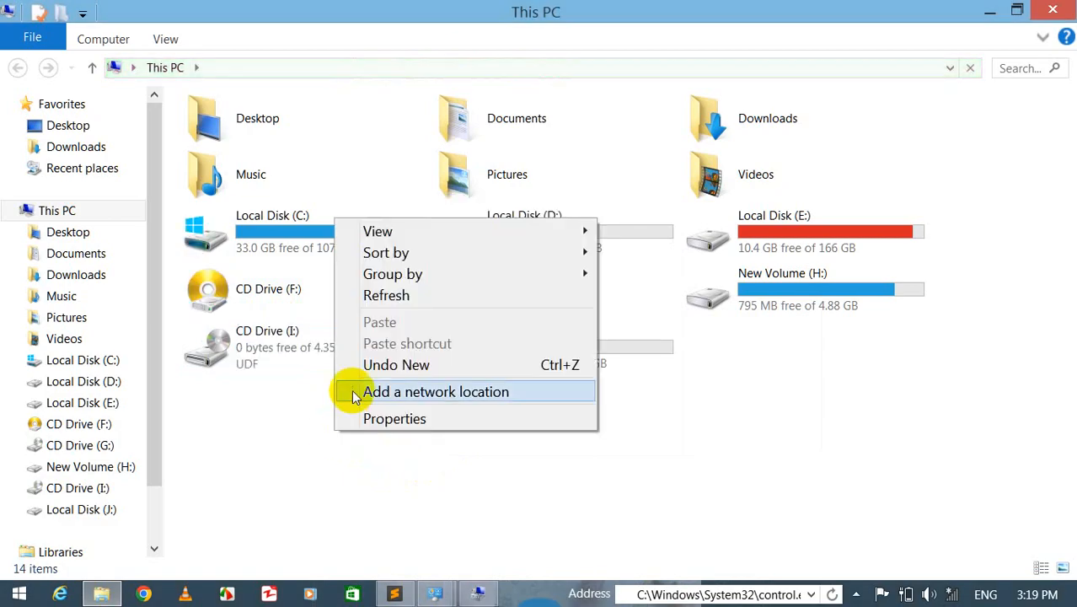
pyautogui.click(363, 305)
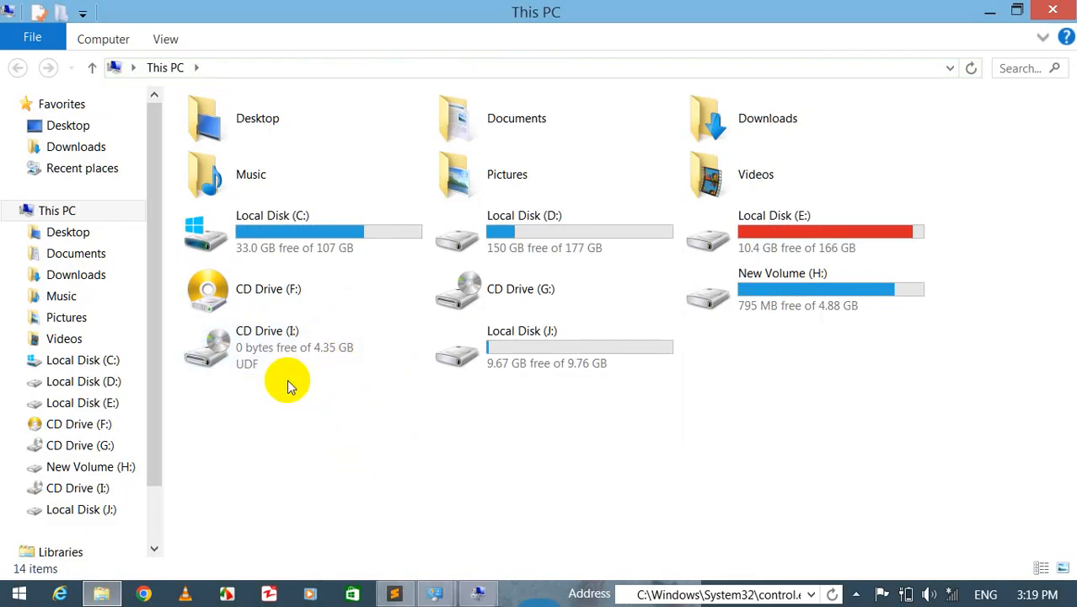
# - Return to Computer Management's Device Manager and disable the hp CDDVDW SN-208BB drive under DVD/CD-ROM drives
pyautogui.click(447, 594)
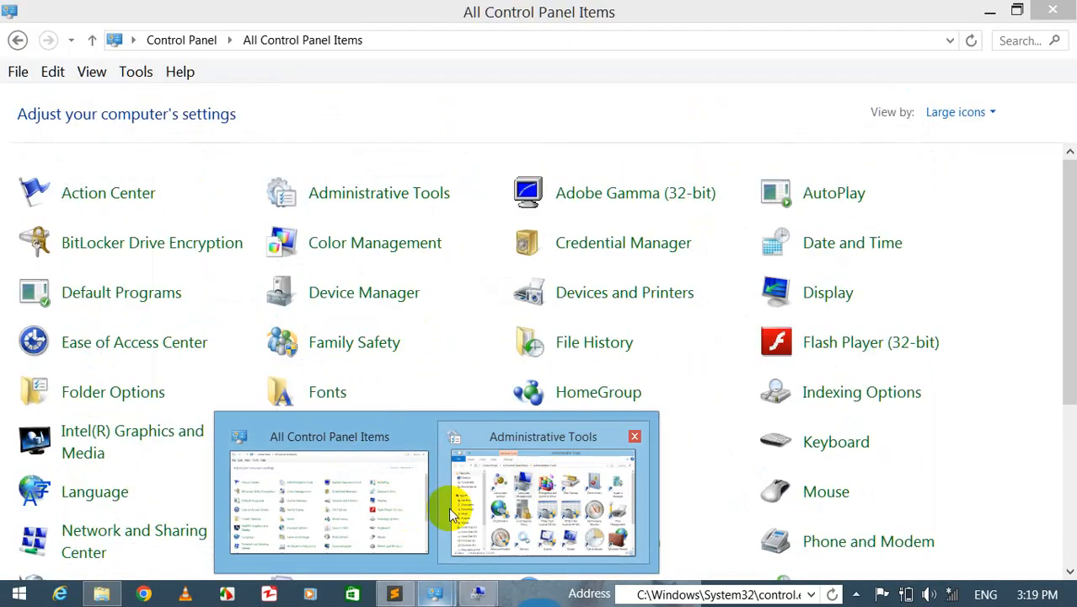
pyautogui.click(500, 523)
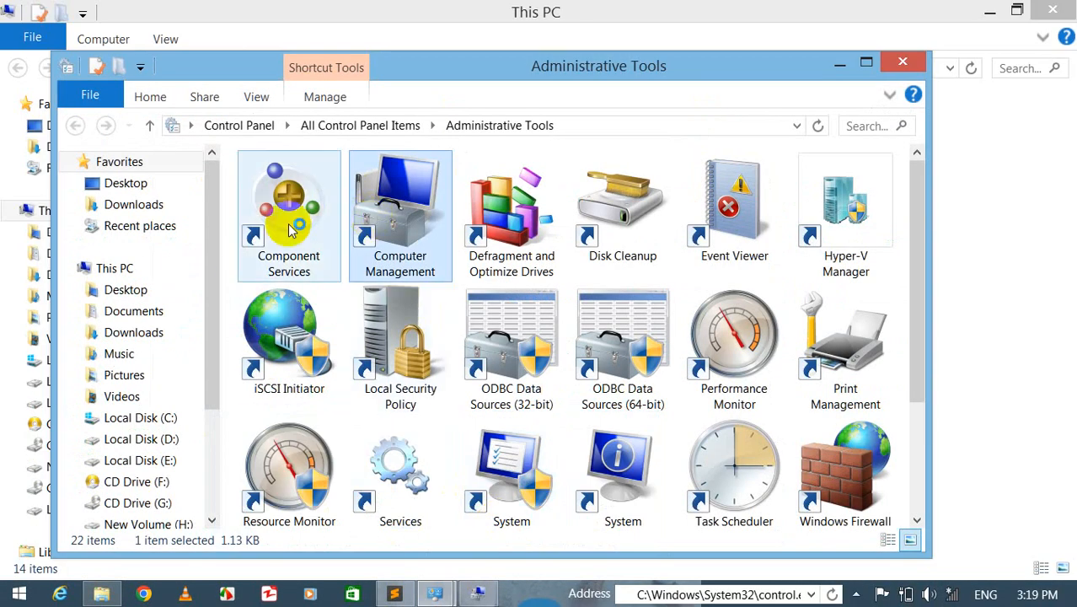
pyautogui.doubleClick(360, 222)
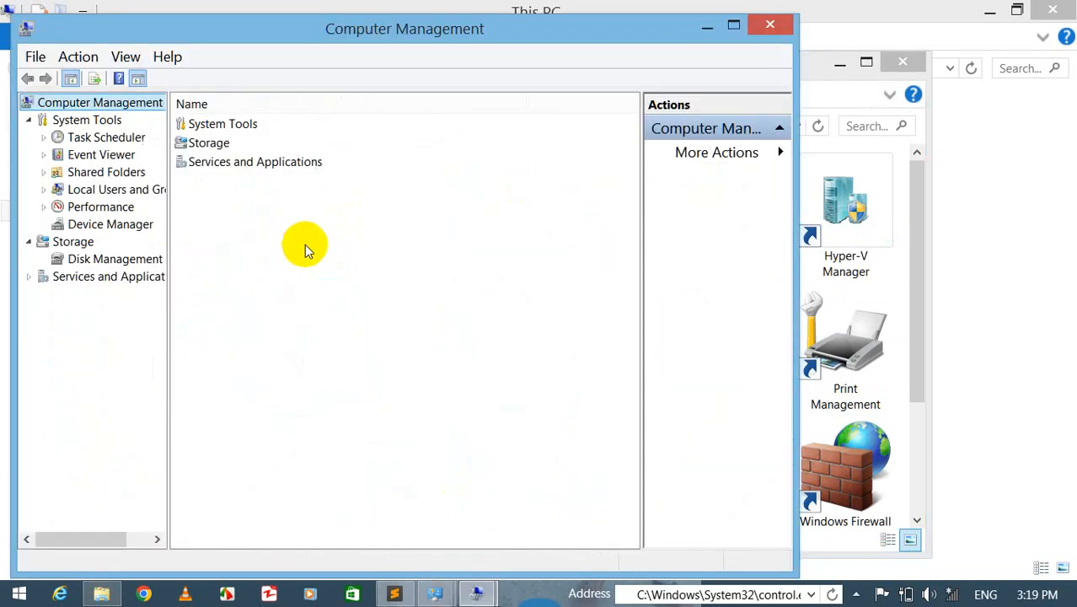
pyautogui.click(71, 221)
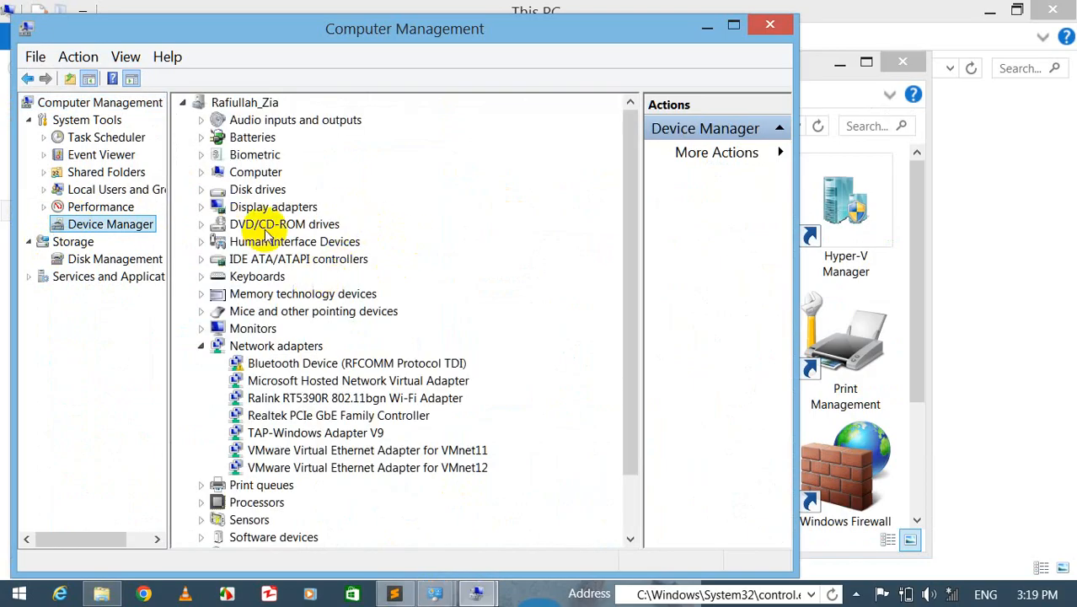
pyautogui.doubleClick(245, 223)
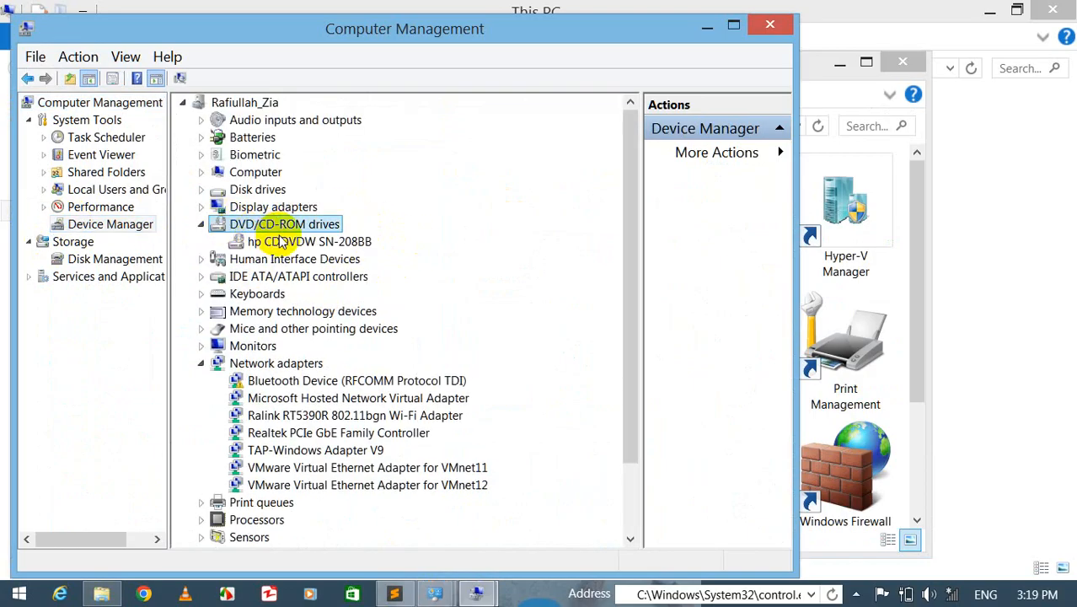
pyautogui.rightClick(276, 240)
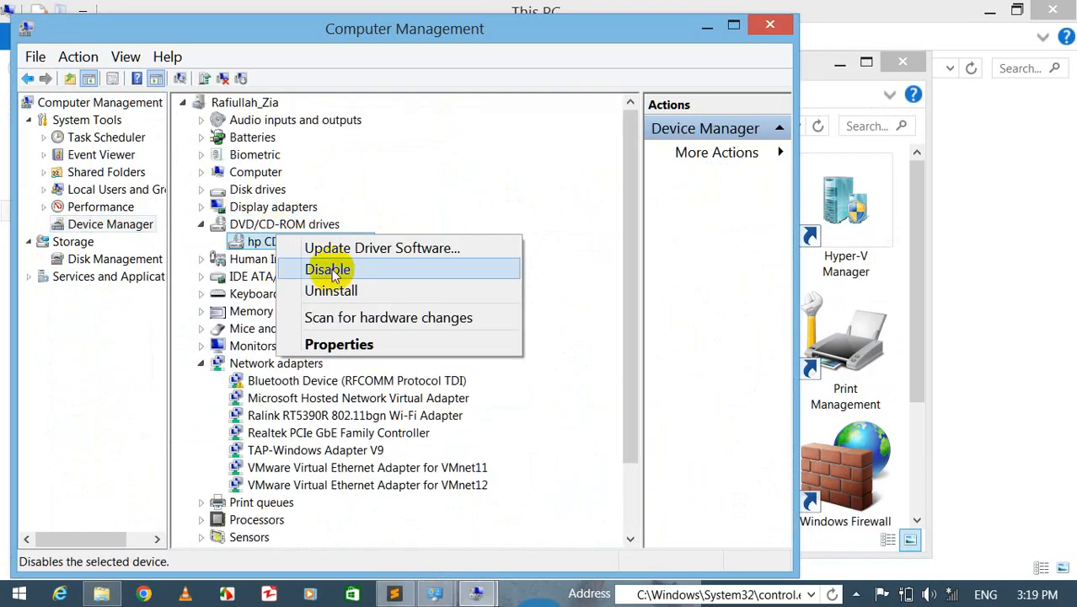
pyautogui.click(335, 273)
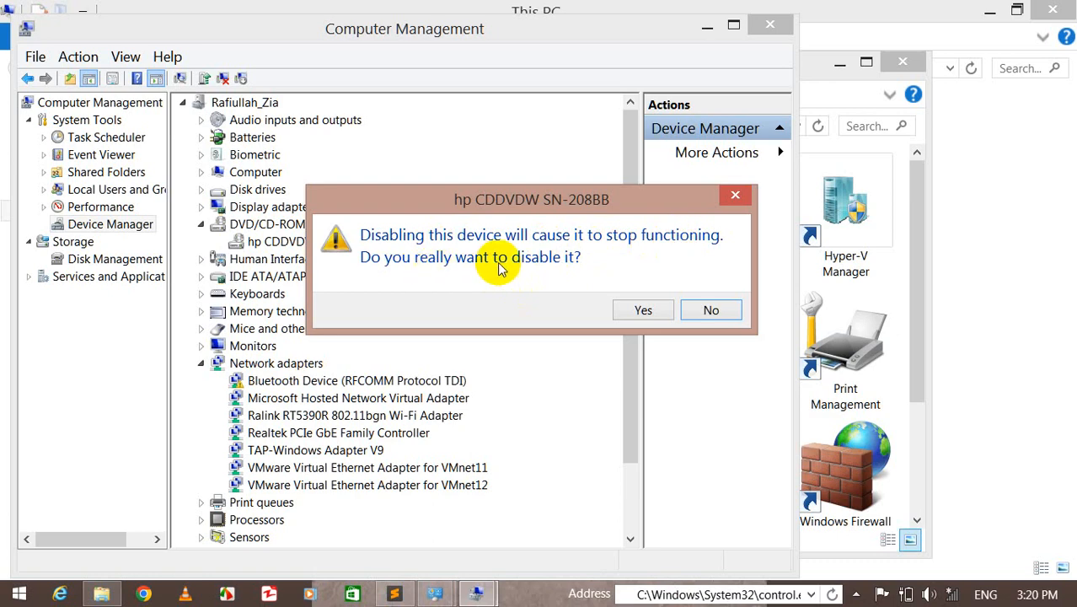
pyautogui.click(643, 310)
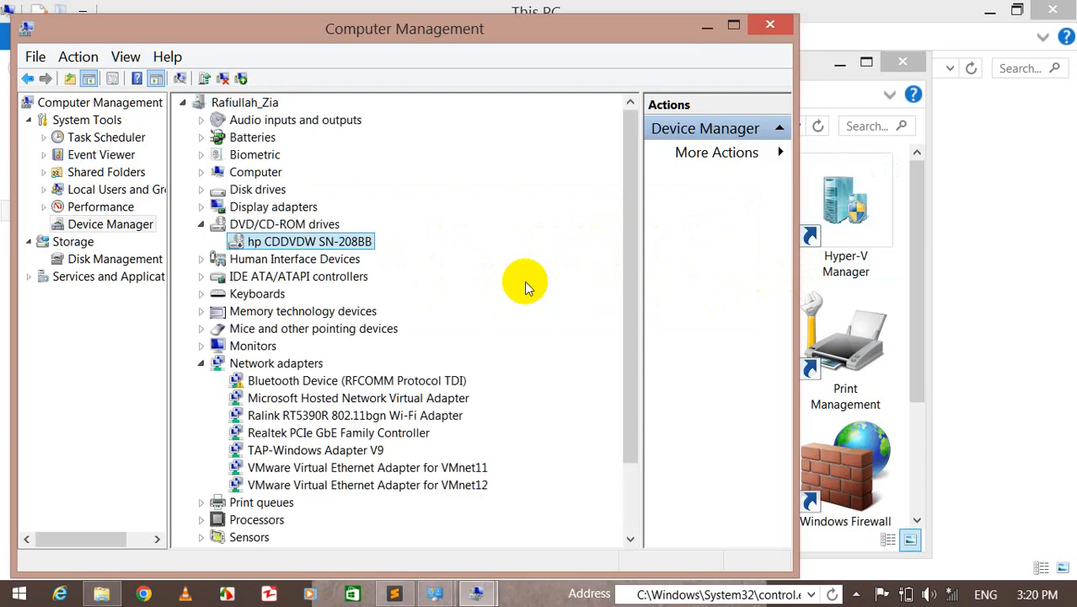
# - Check the drive list in This PC after disabling the drive
pyautogui.click(1039, 264)
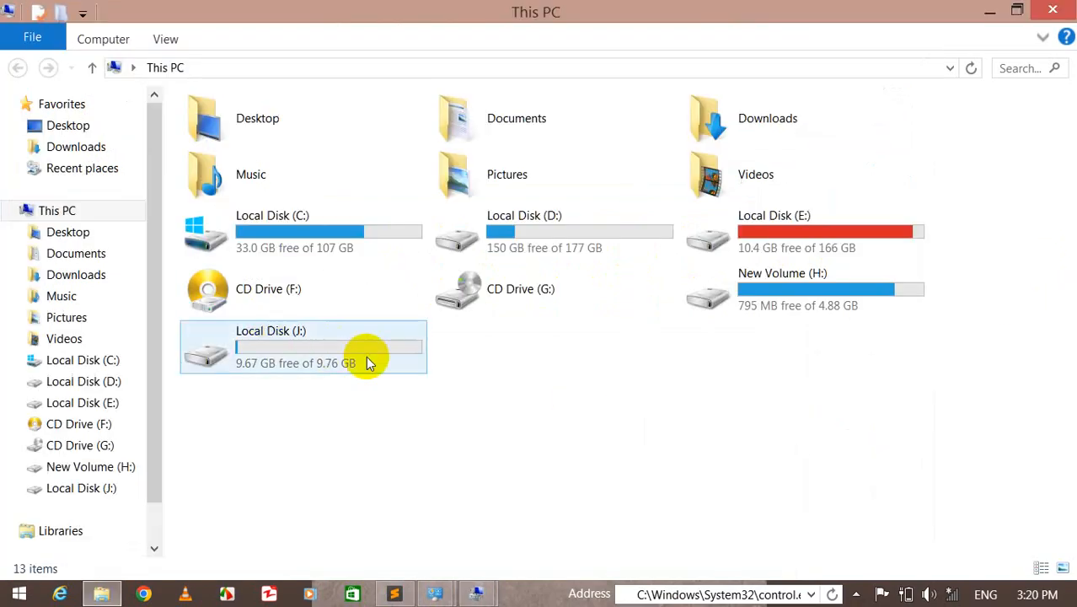
pyautogui.click(611, 402)
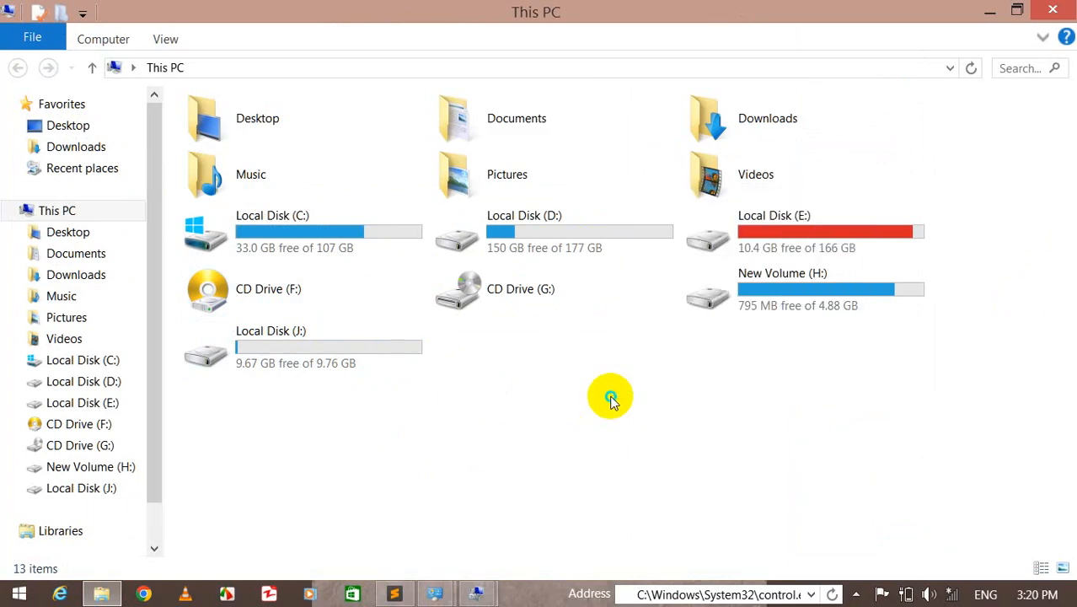
pyautogui.rightClick(611, 401)
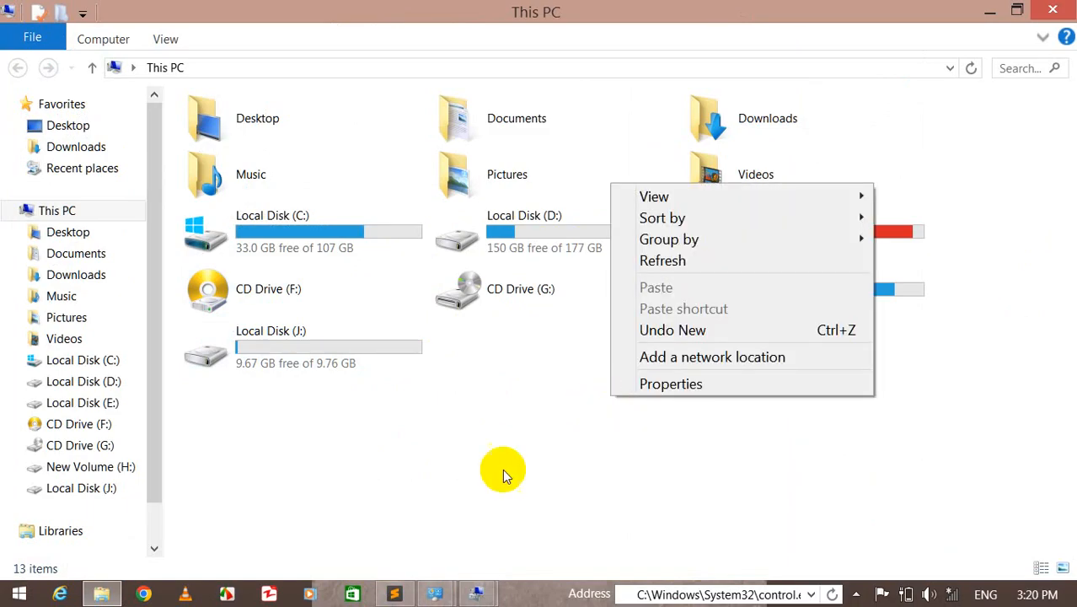
# - Re-enable the hp CDDVDW SN-208BB drive in Device Manager
pyautogui.click(476, 594)
pyautogui.click(615, 482)
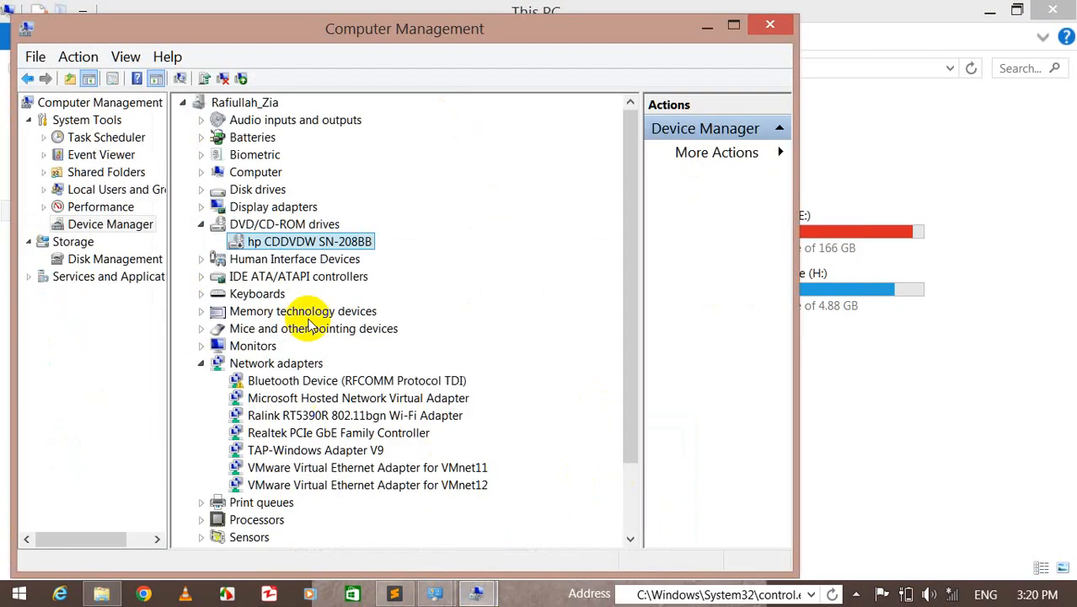
pyautogui.rightClick(285, 240)
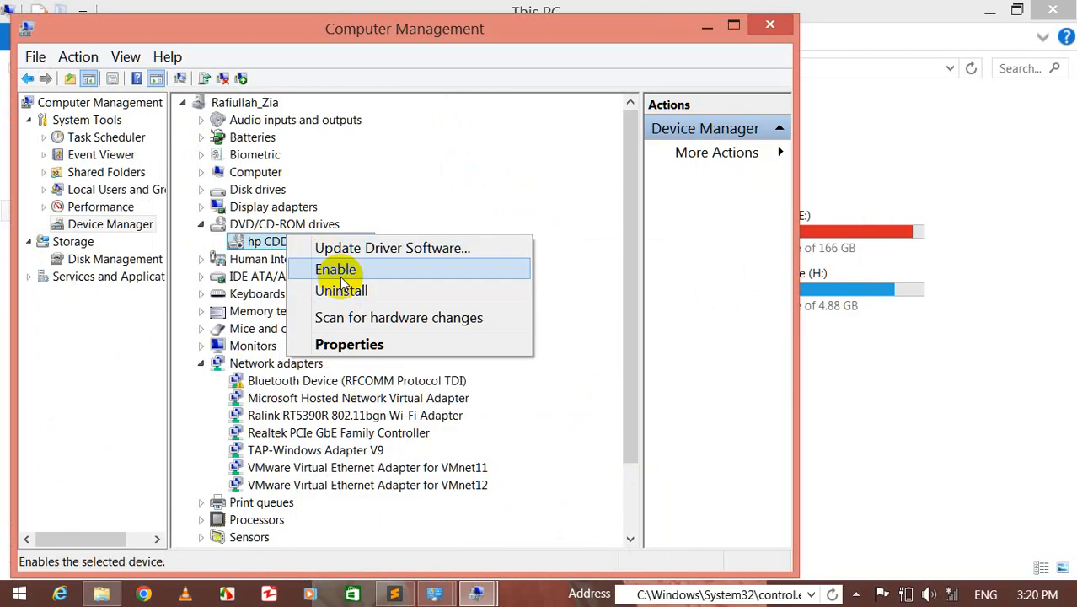
pyautogui.click(342, 279)
pyautogui.click(854, 354)
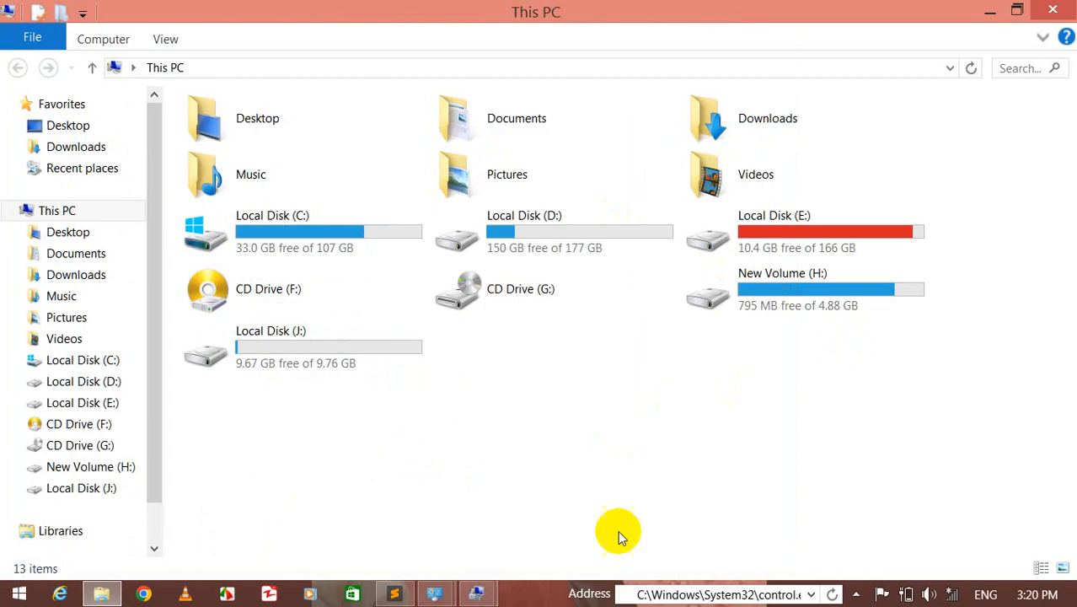
pyautogui.moveTo(476, 595)
pyautogui.click(526, 413)
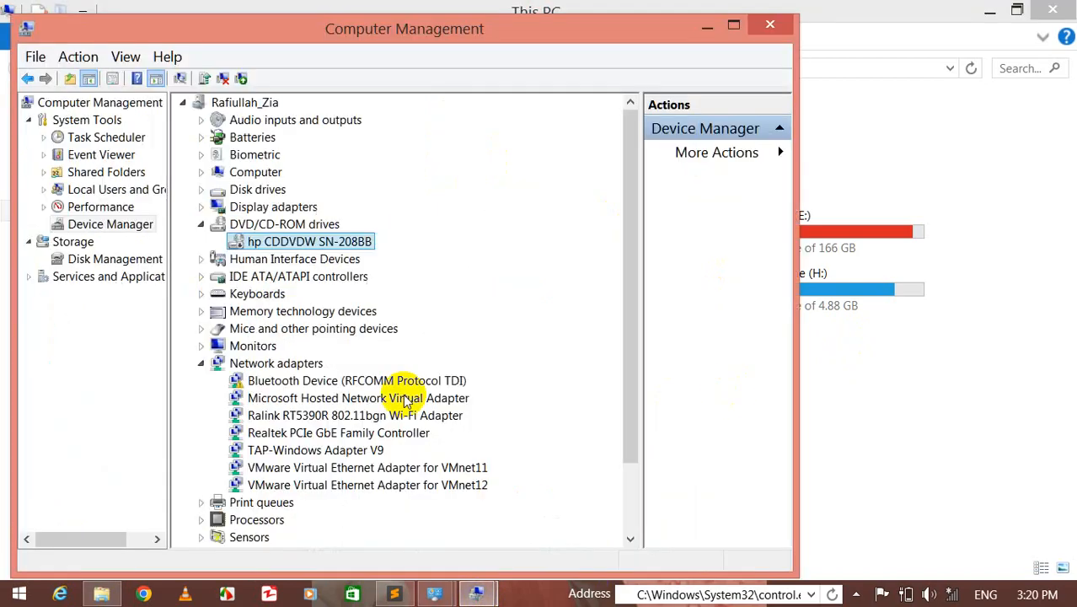
pyautogui.rightClick(263, 243)
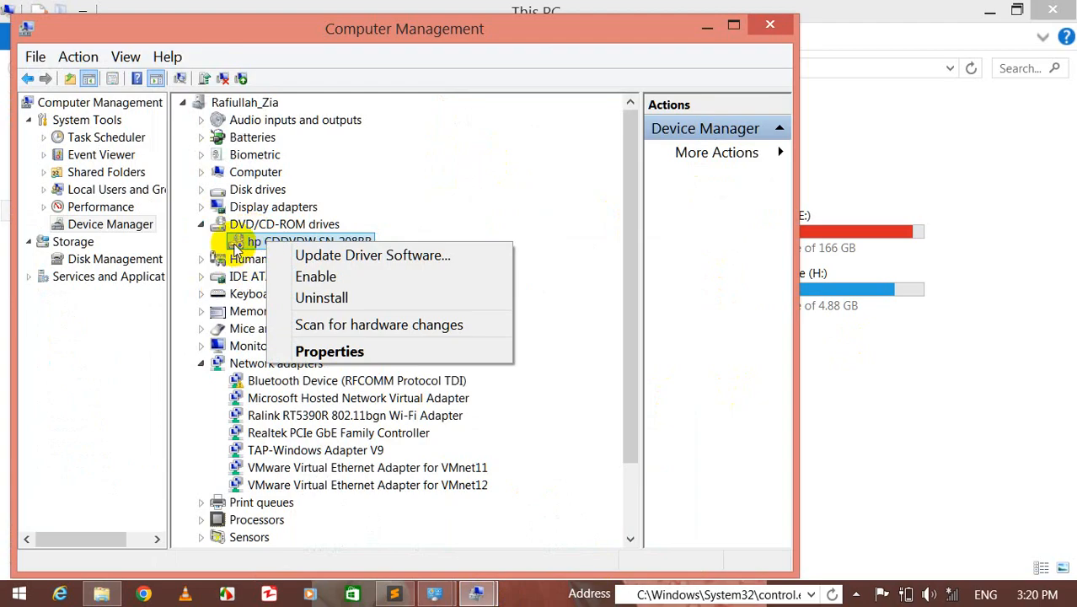
pyautogui.click(304, 276)
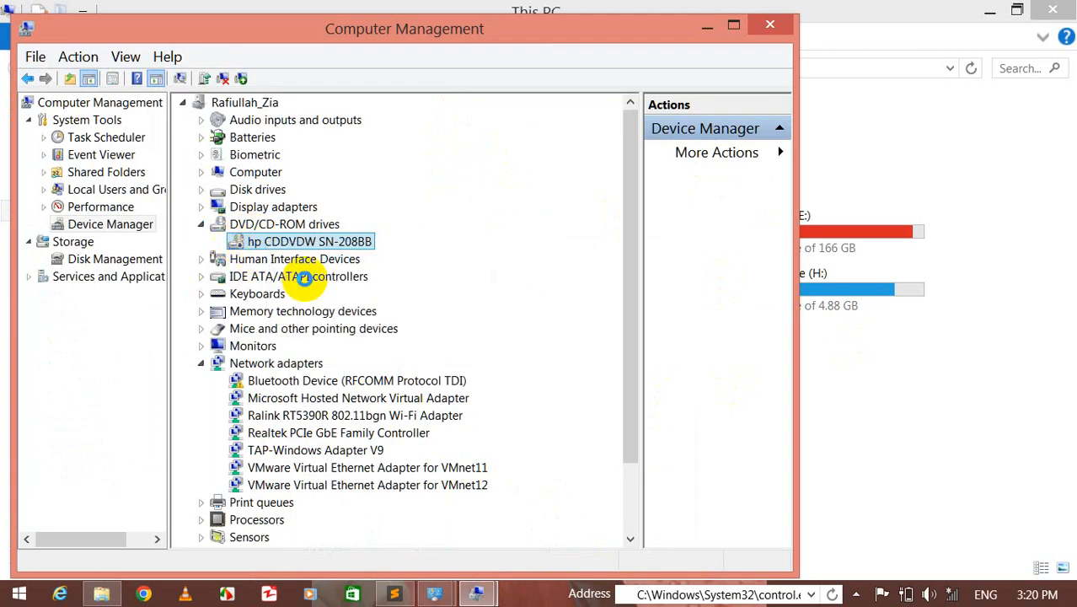
# - Refresh This PC several times to check whether the CD drive is listed again
pyautogui.click(915, 380)
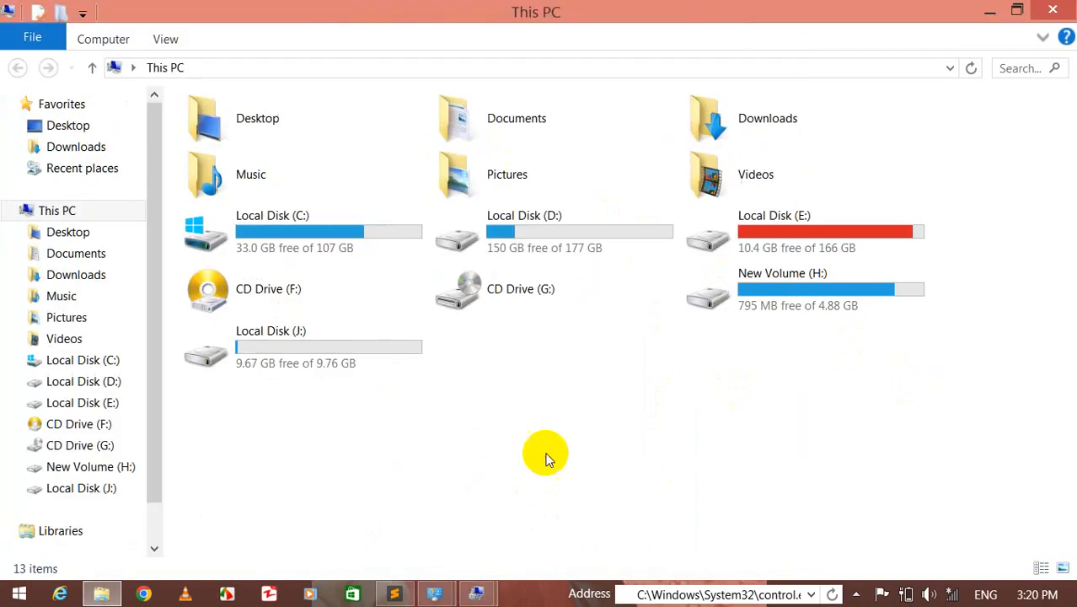
pyautogui.rightClick(505, 430)
pyautogui.click(564, 272)
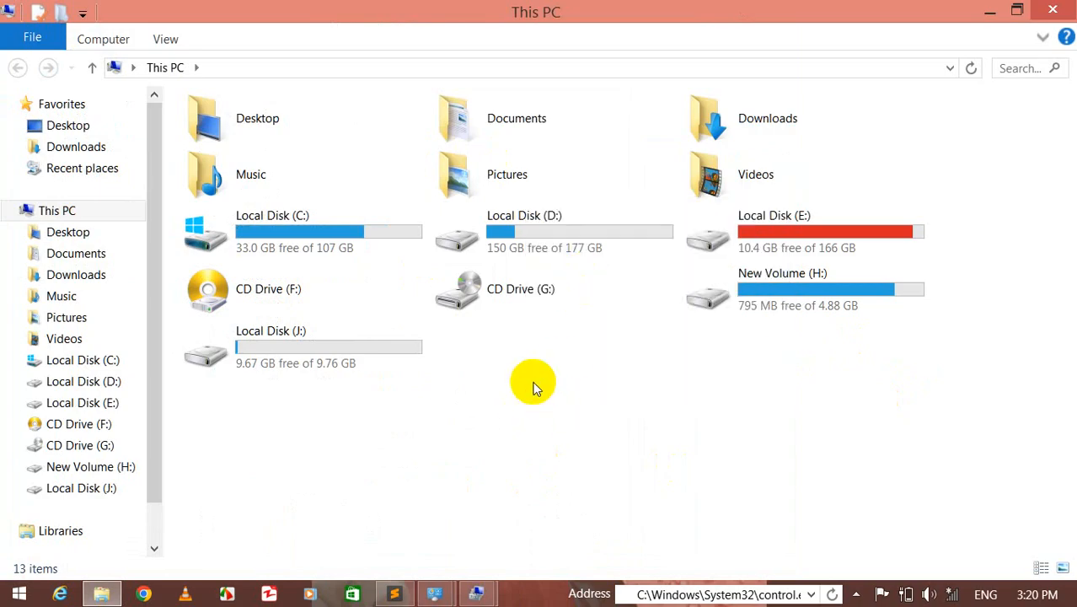
pyautogui.rightClick(532, 388)
pyautogui.click(587, 244)
pyautogui.rightClick(560, 363)
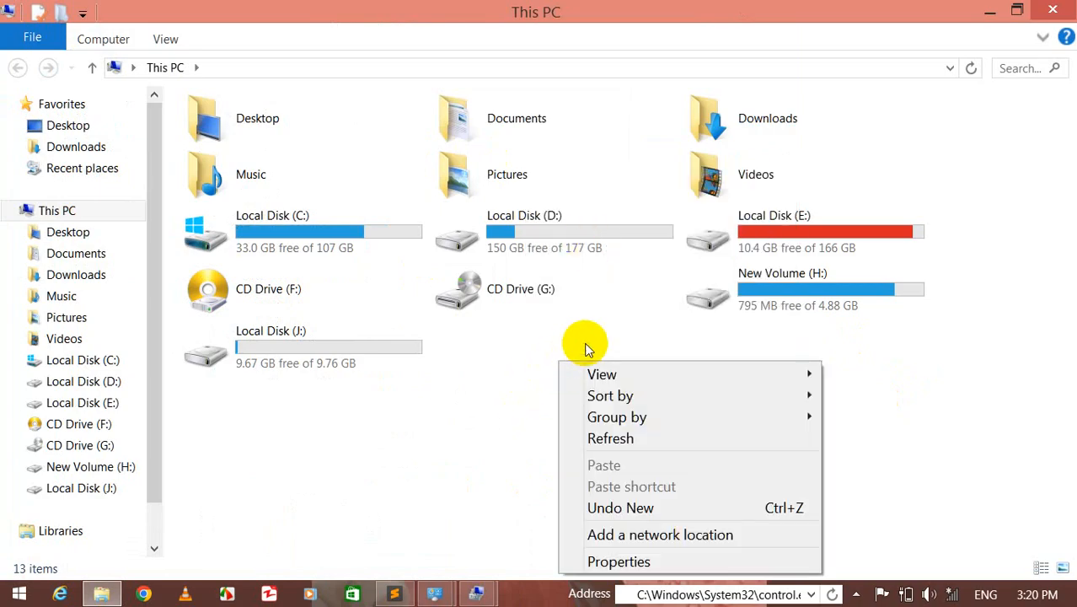
pyautogui.click(622, 439)
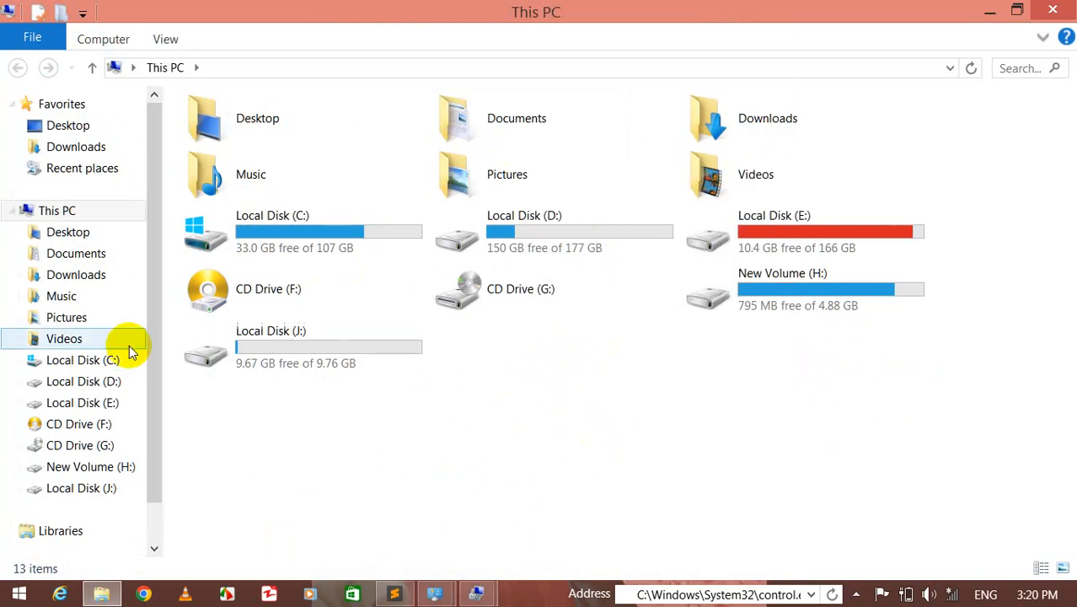
# - Browse devices in Device Manager, expanding Universal Serial Bus controllers and selecting the USB root hubs
pyautogui.moveTo(477, 594)
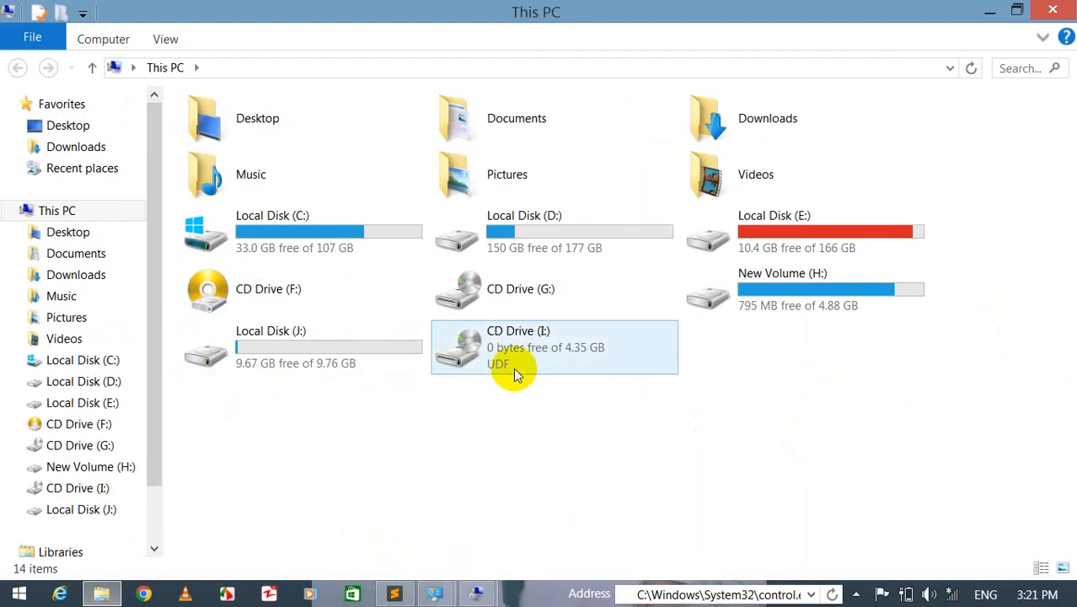
pyautogui.click(561, 518)
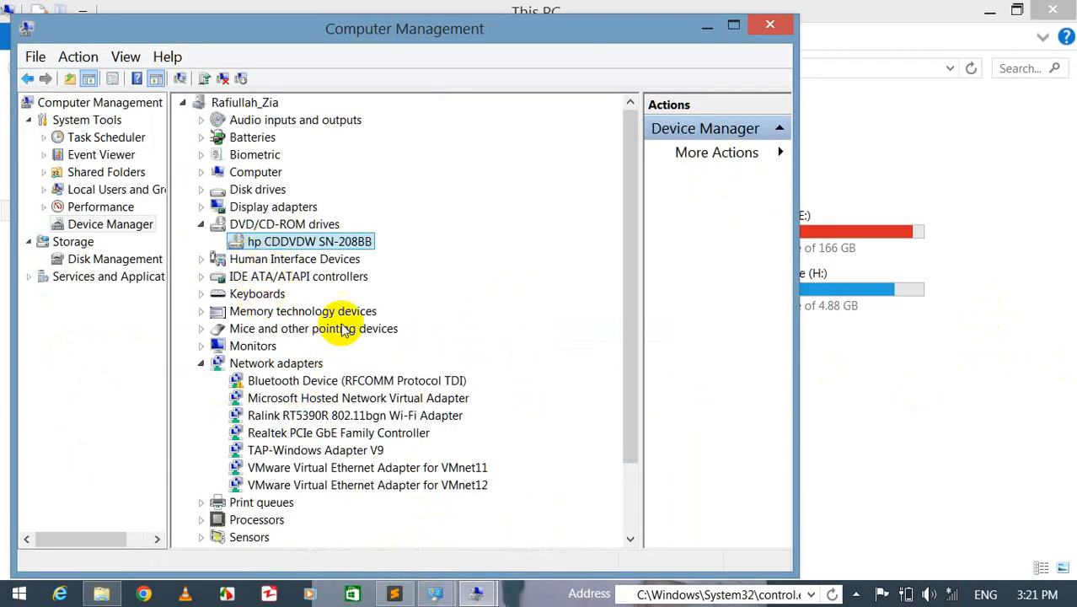
pyautogui.click(253, 313)
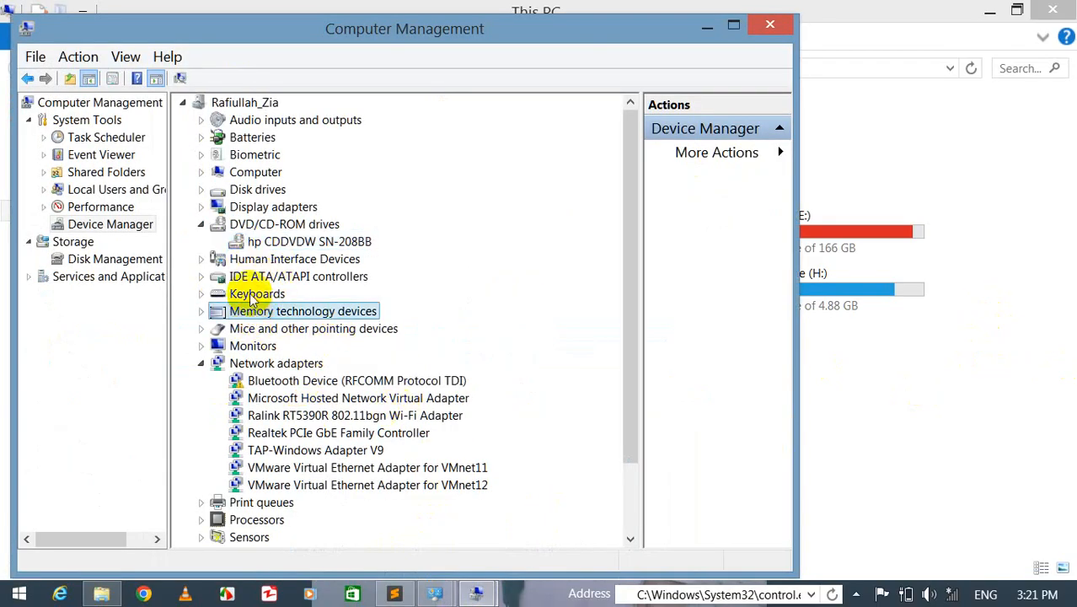
pyautogui.click(253, 295)
pyautogui.click(302, 382)
pyautogui.click(308, 432)
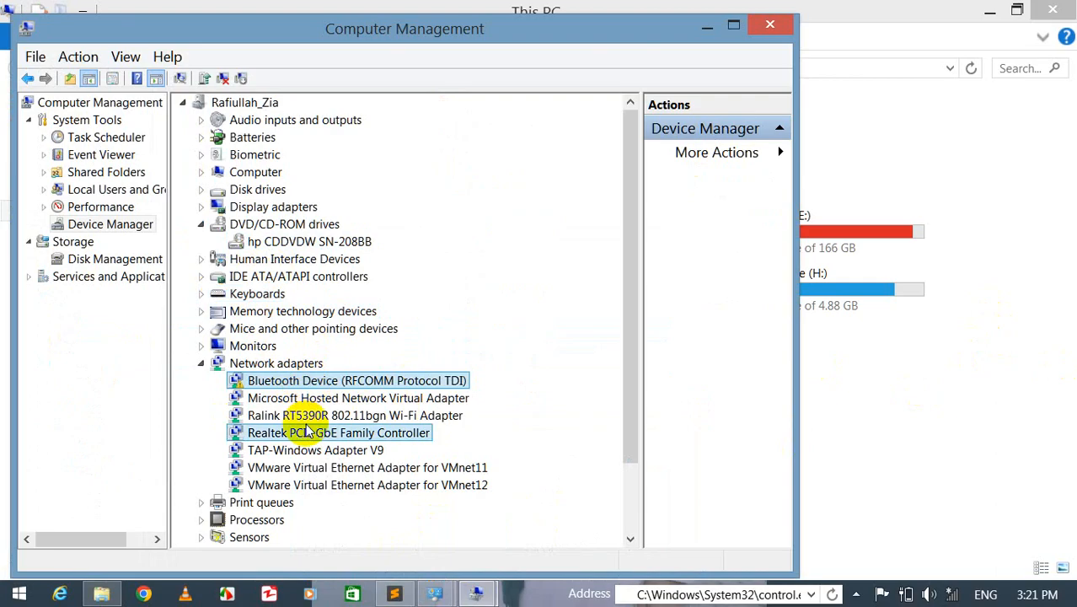
pyautogui.click(305, 451)
pyautogui.moveTo(632, 180); pyautogui.dragTo(637, 332)
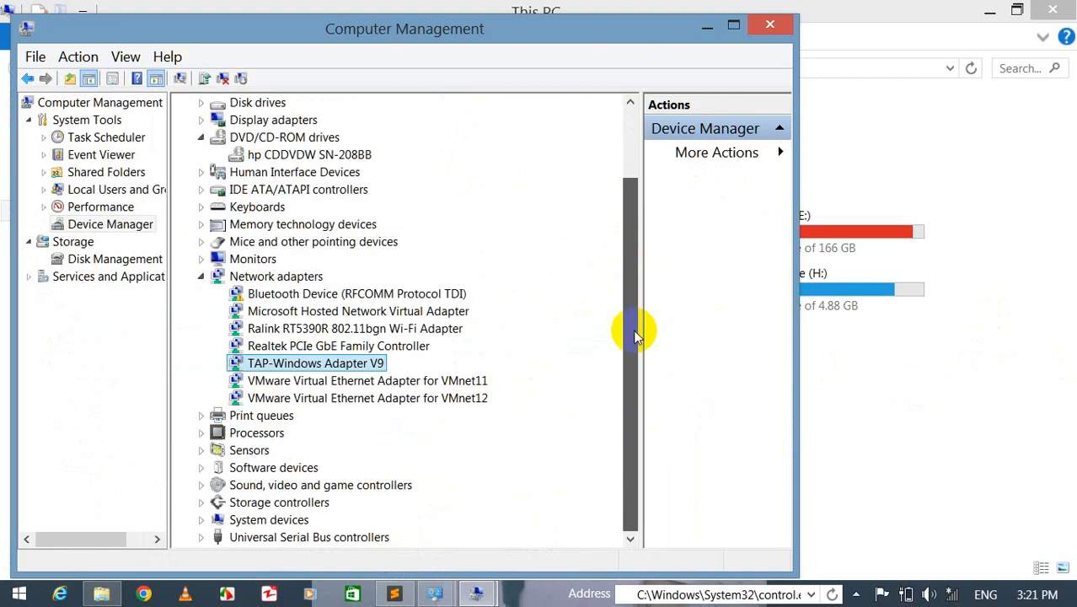
pyautogui.click(202, 539)
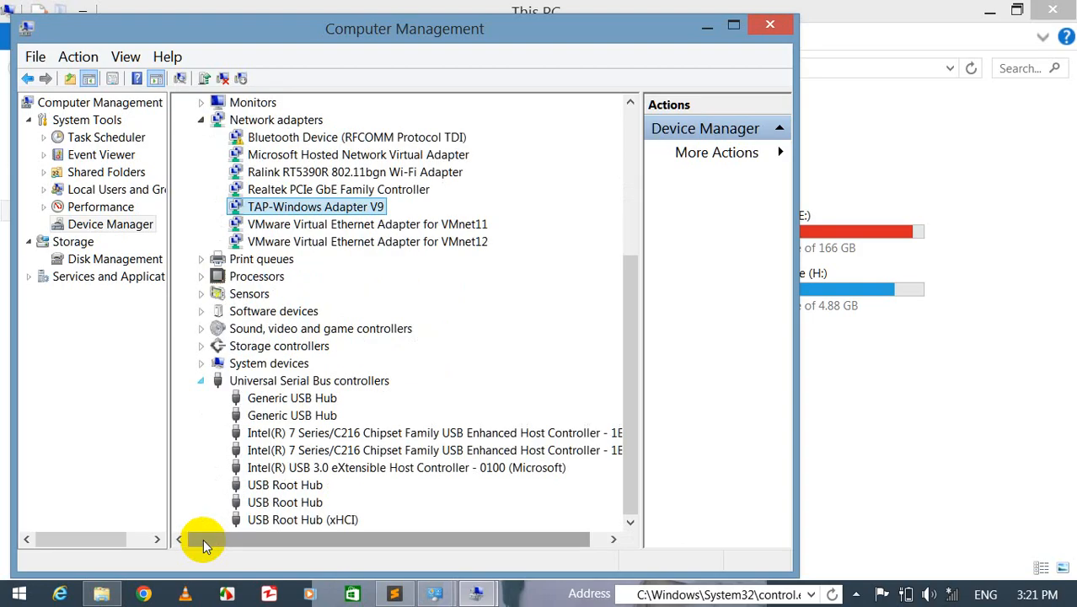
pyautogui.click(286, 489)
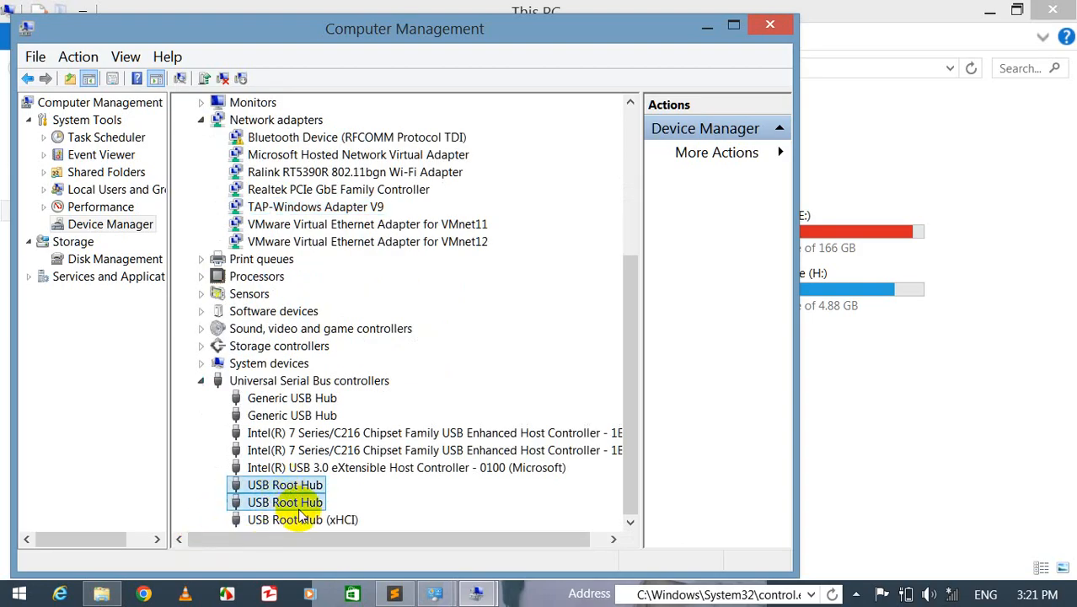
pyautogui.click(291, 502)
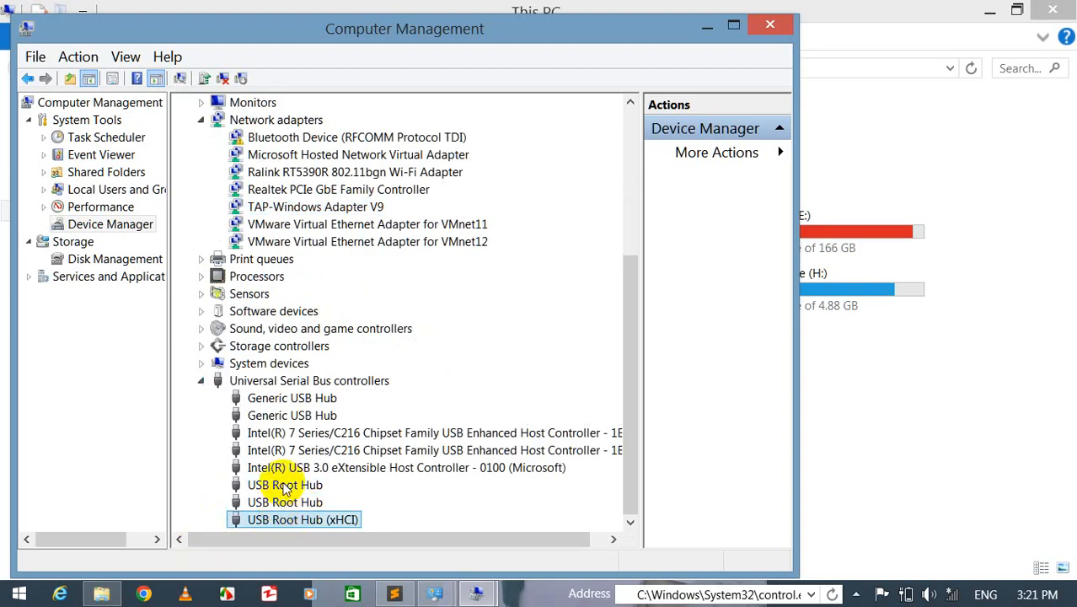
# - Check the drive list in This PC for the removable disk, then return to Device Manager
pyautogui.rightClick(285, 487)
pyautogui.click(451, 520)
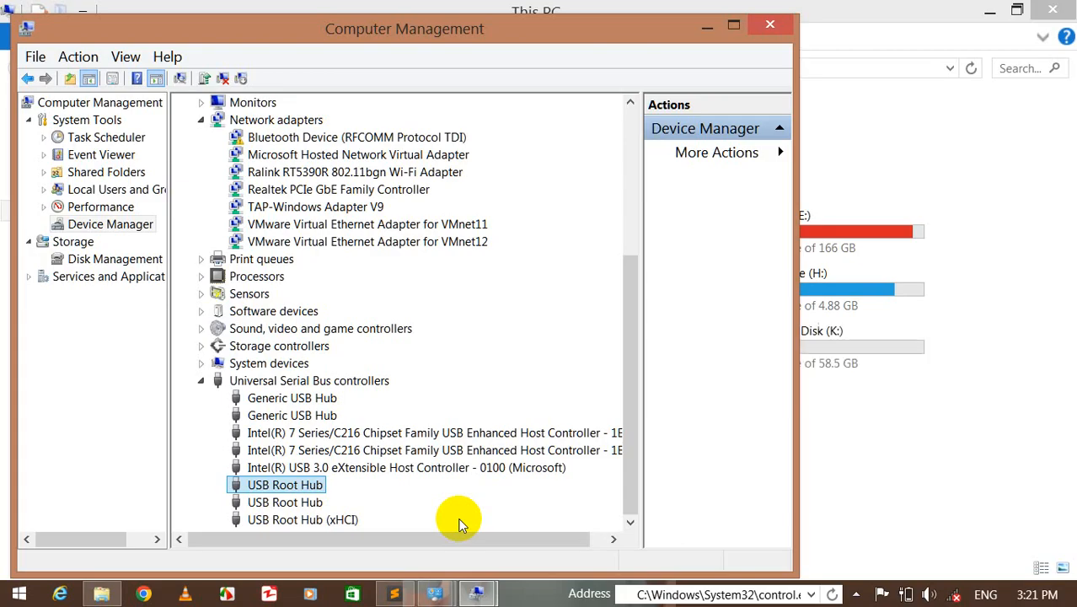
pyautogui.click(987, 434)
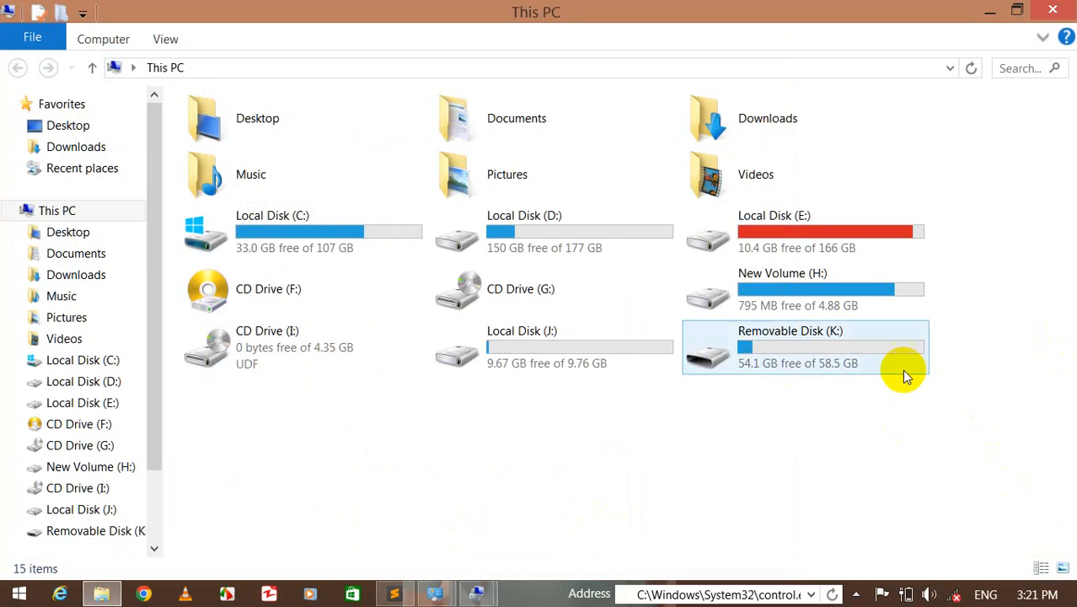
pyautogui.click(477, 594)
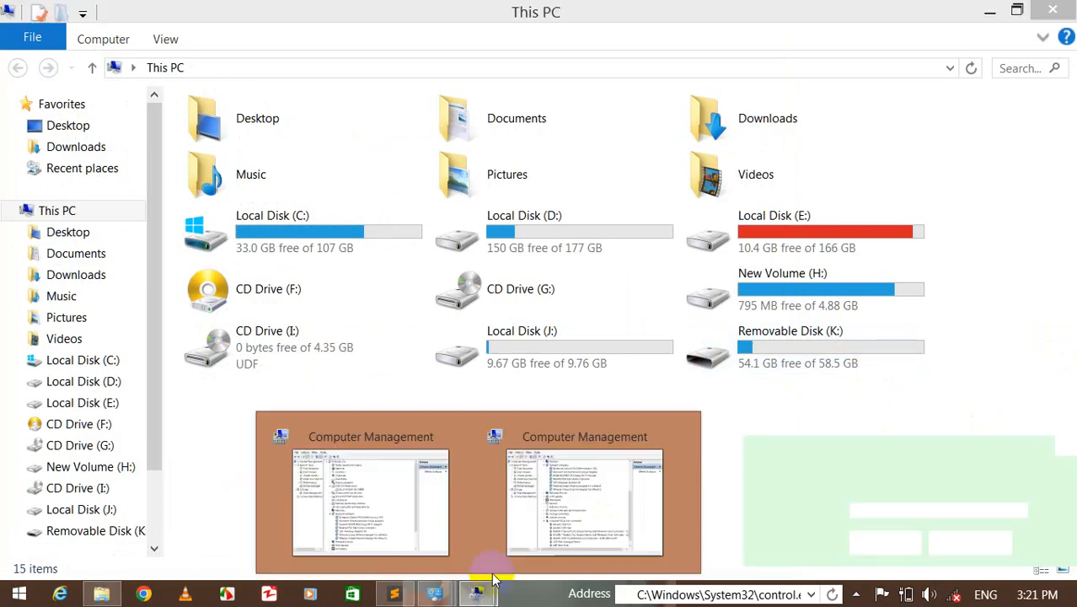
pyautogui.click(548, 517)
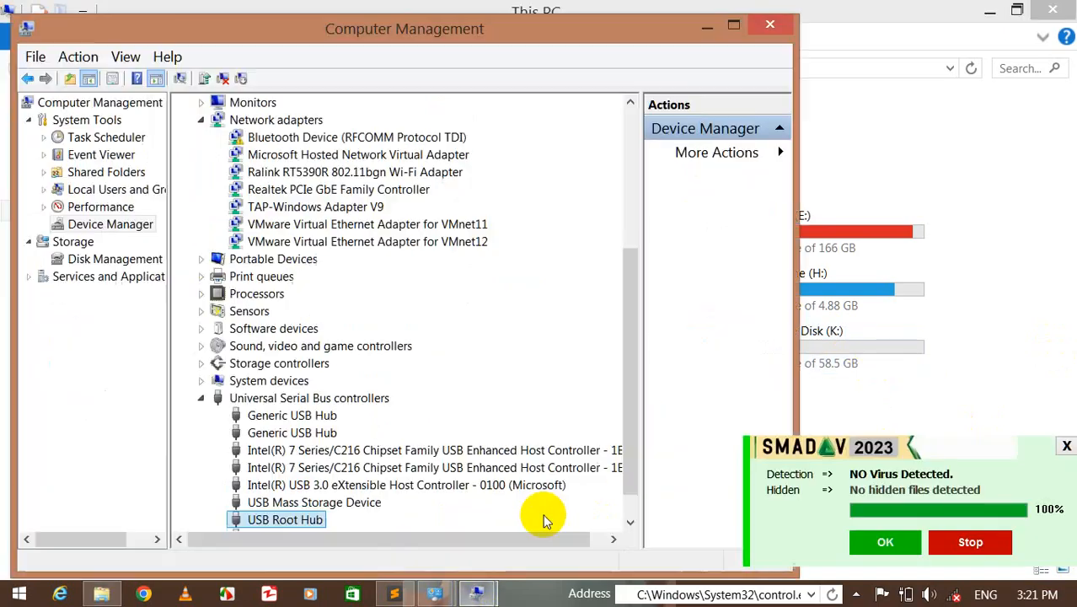
# - Disable the USB Root Hub listed under USB Mass Storage Device and confirm
pyautogui.rightClick(287, 517)
pyautogui.click(372, 438)
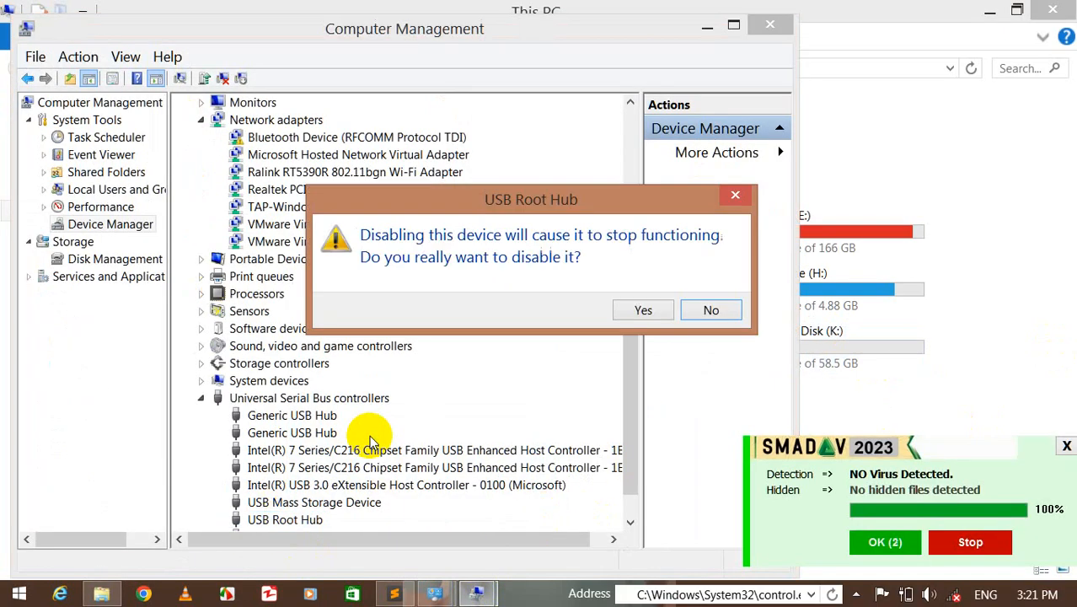
pyautogui.click(633, 314)
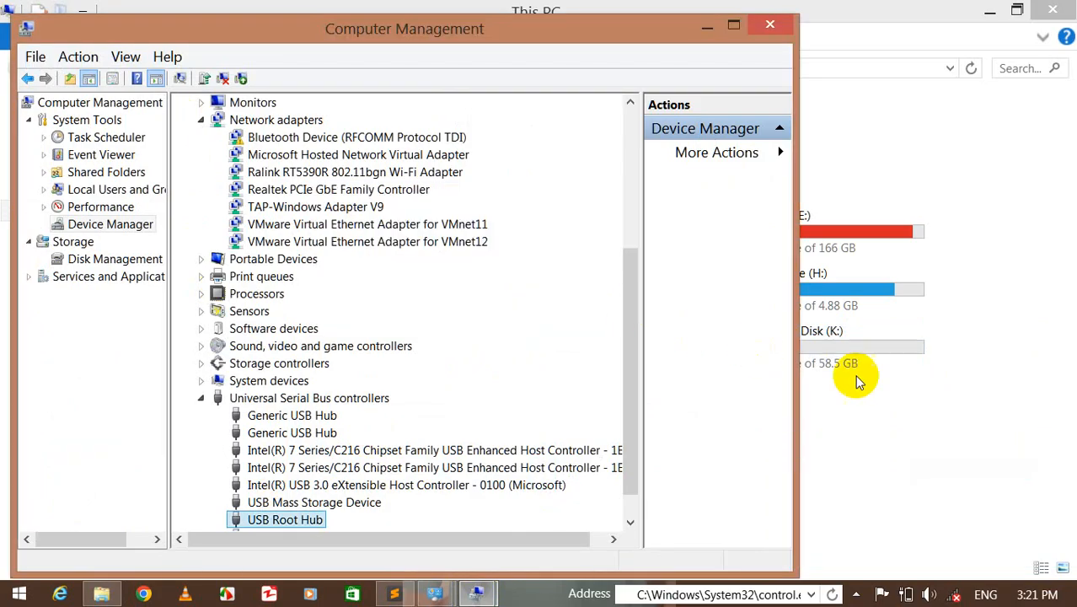
# - Refresh This PC to check whether Removable Disk (K:) is still listed
pyautogui.rightClick(951, 445)
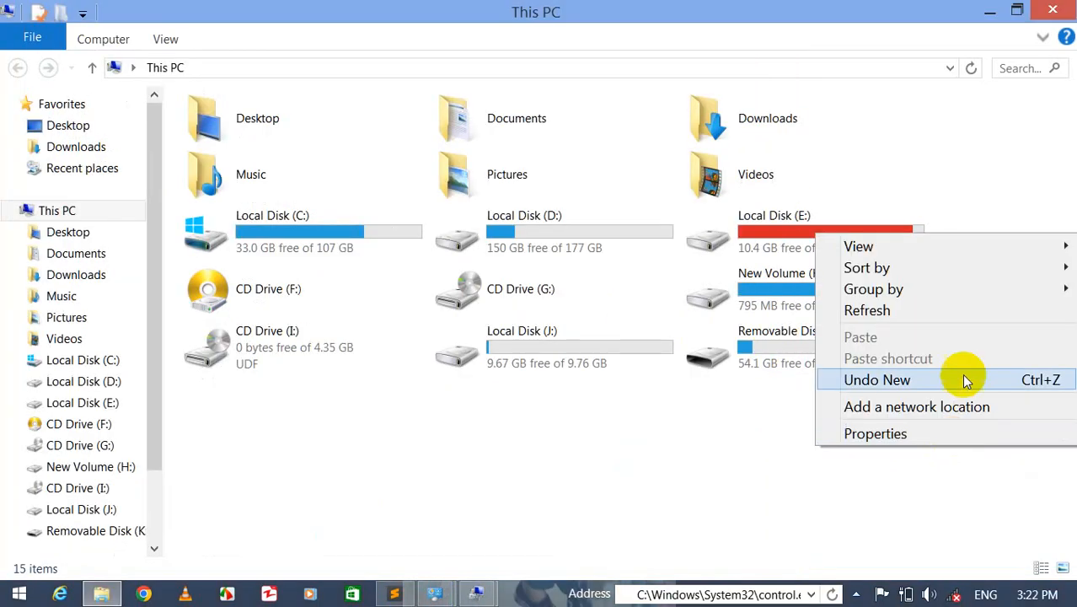
pyautogui.click(950, 307)
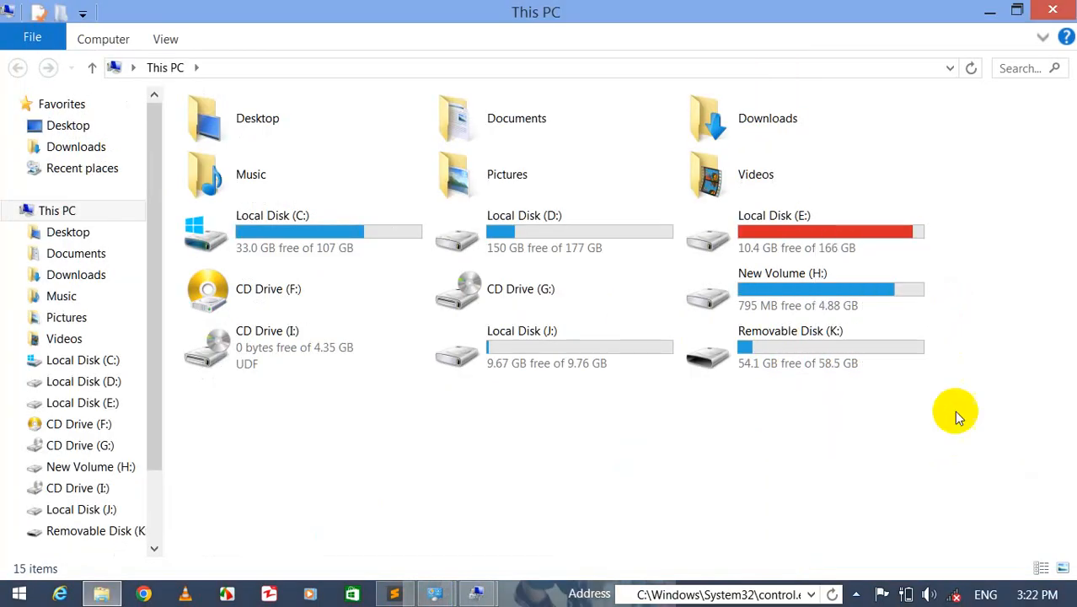
pyautogui.click(476, 592)
pyautogui.click(577, 513)
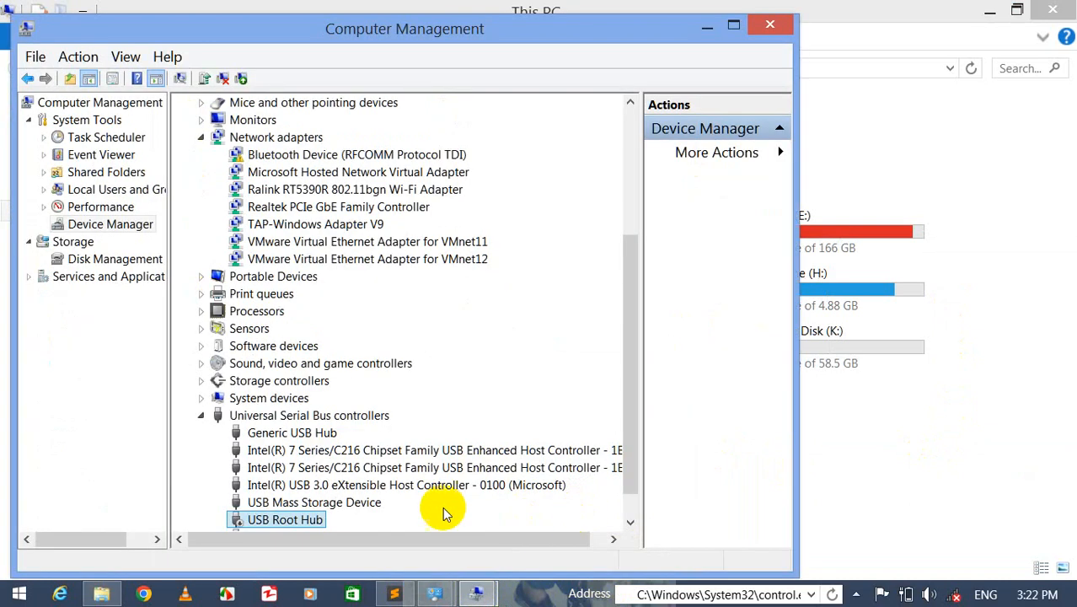
pyautogui.moveTo(634, 315); pyautogui.dragTo(629, 356)
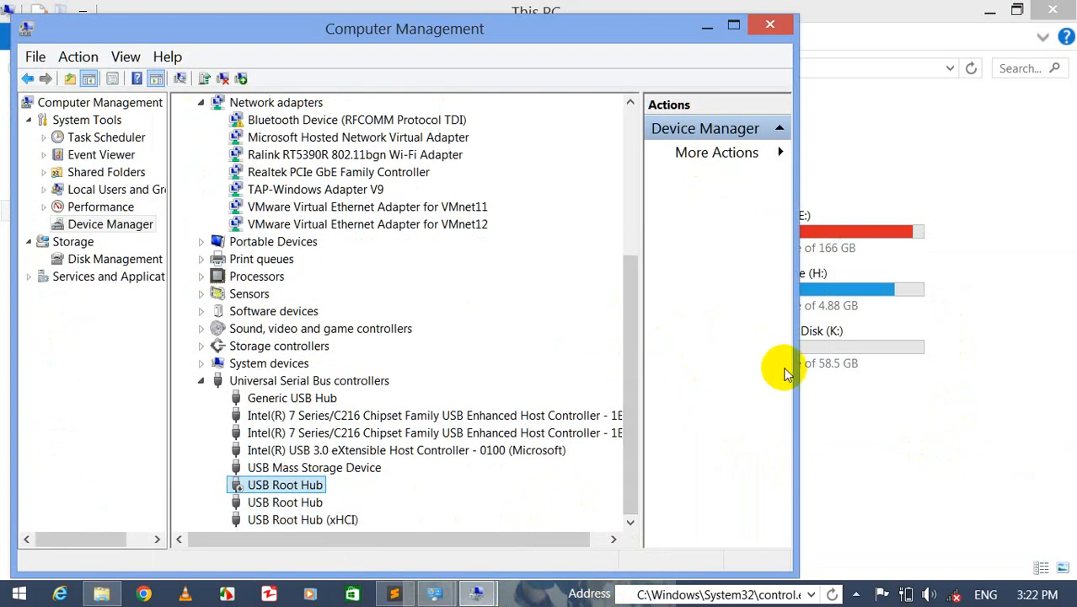
# - Disable the second USB Root Hub under Universal Serial Bus controllers and confirm
pyautogui.click(962, 461)
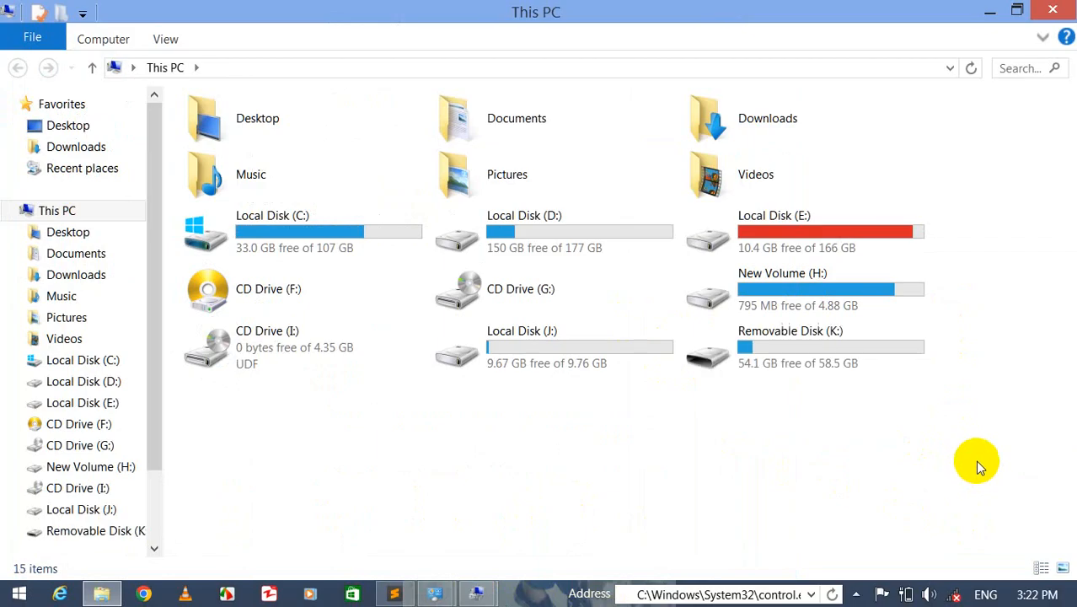
pyautogui.moveTo(478, 589)
pyautogui.click(533, 550)
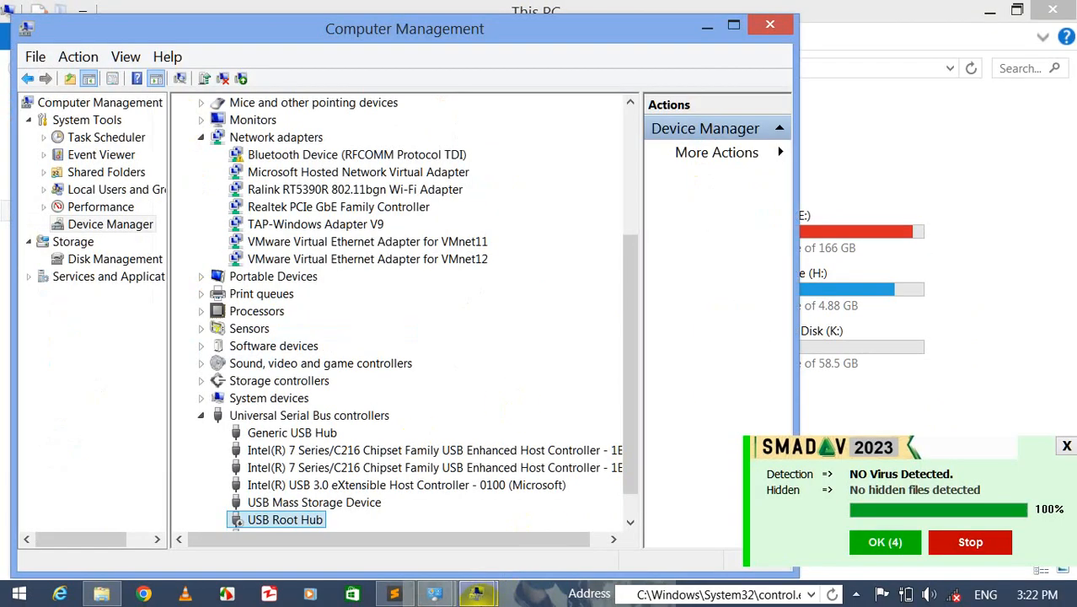
pyautogui.moveTo(447, 533)
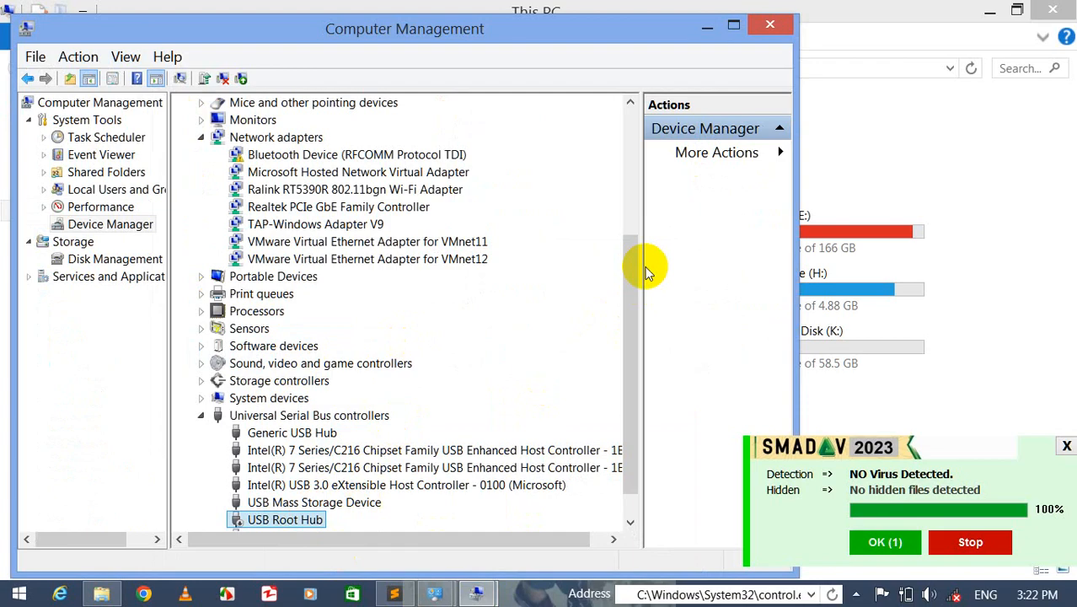
pyautogui.moveTo(632, 270); pyautogui.dragTo(632, 312)
pyautogui.rightClick(274, 505)
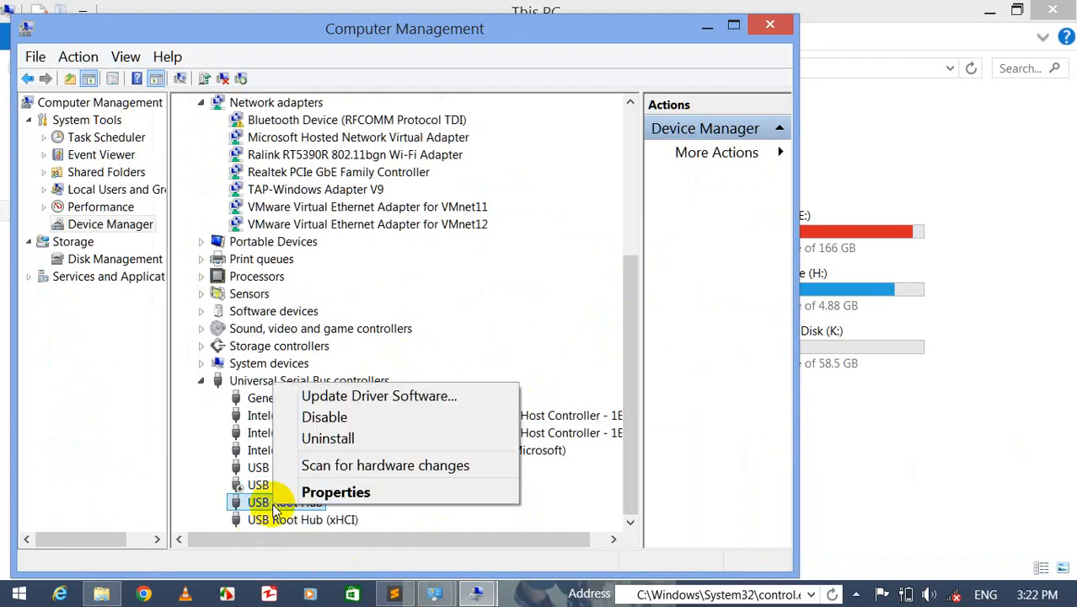
pyautogui.click(321, 415)
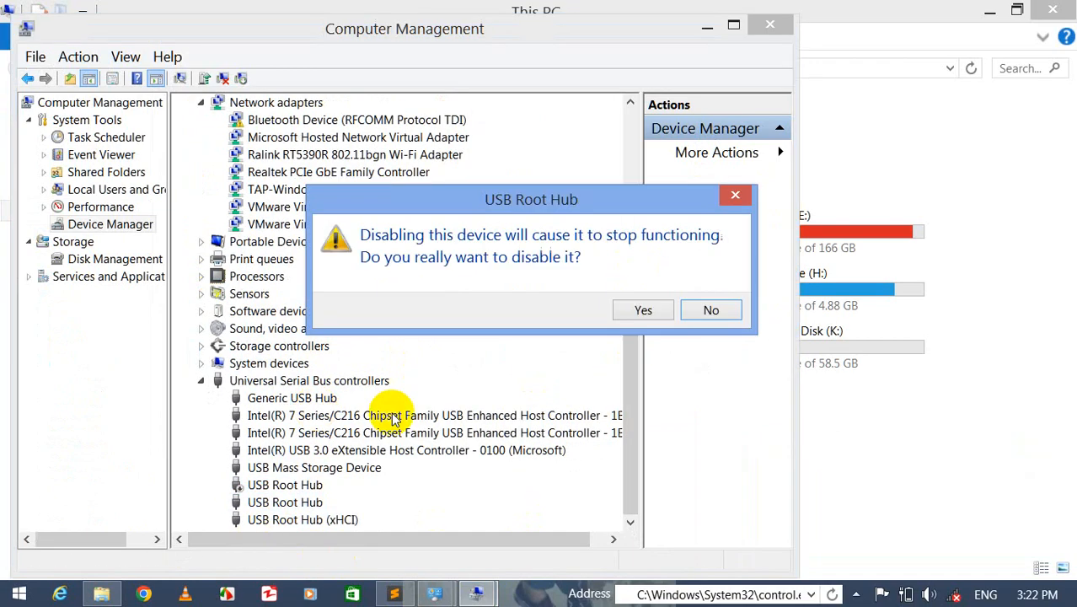
pyautogui.click(643, 310)
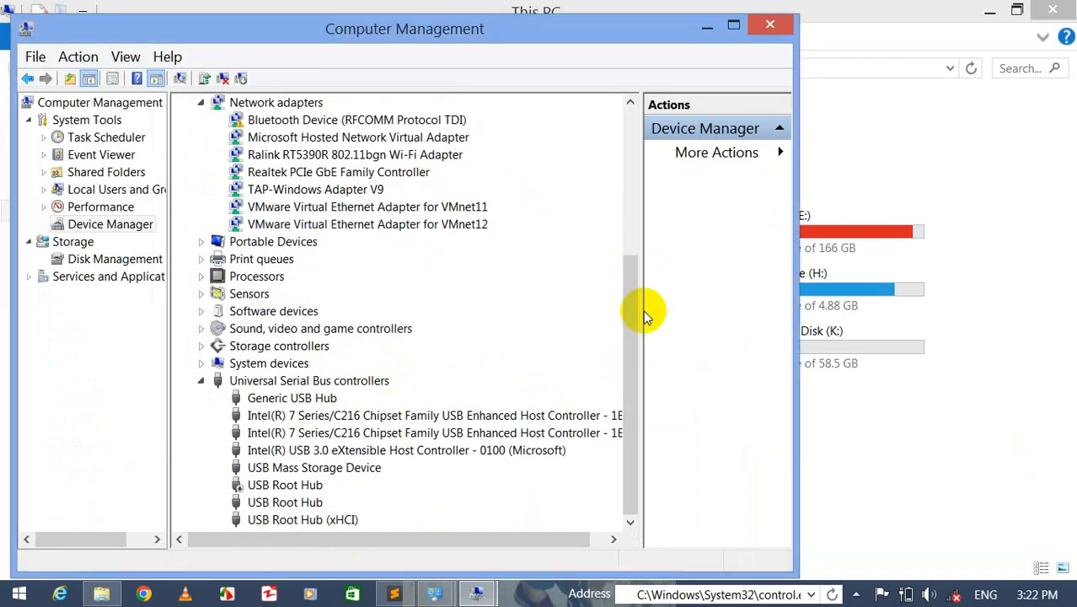
# - Refresh This PC again to check the drive list, then return to Device Manager
pyautogui.rightClick(986, 334)
pyautogui.click(1009, 193)
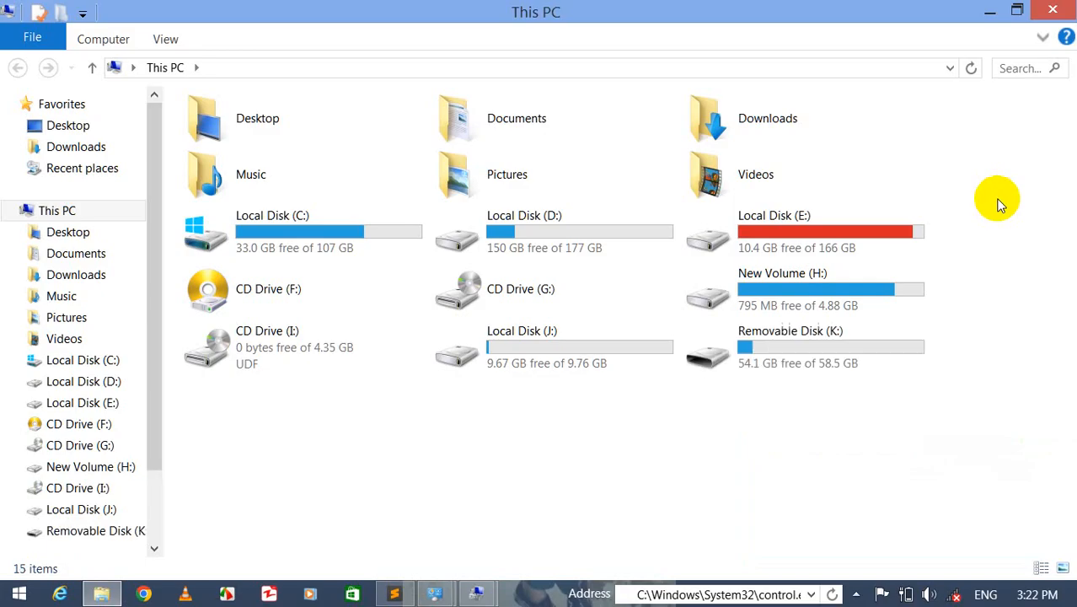
pyautogui.moveTo(479, 594)
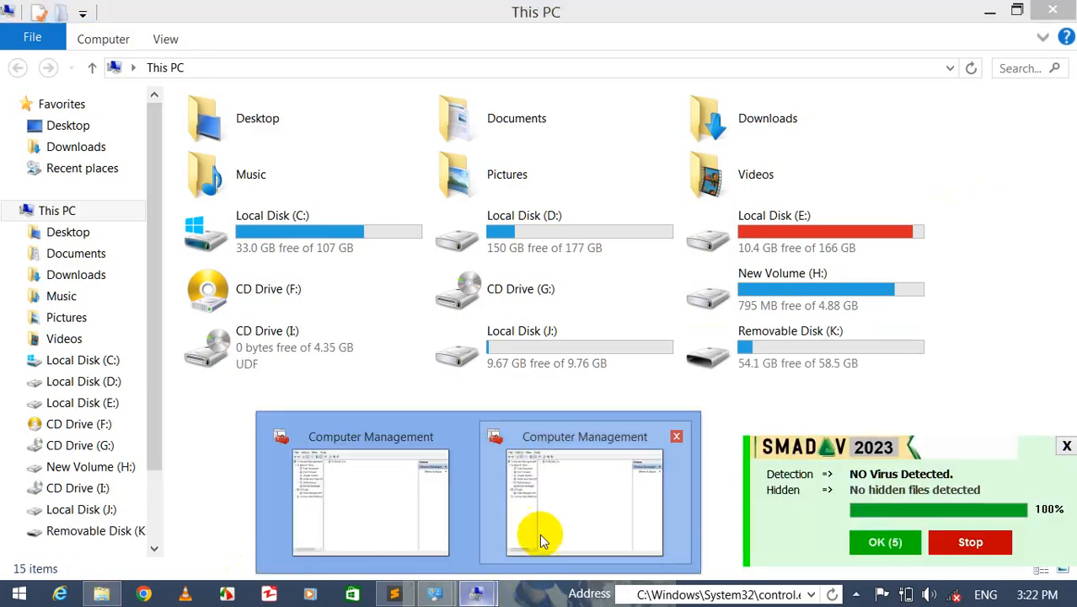
pyautogui.click(540, 533)
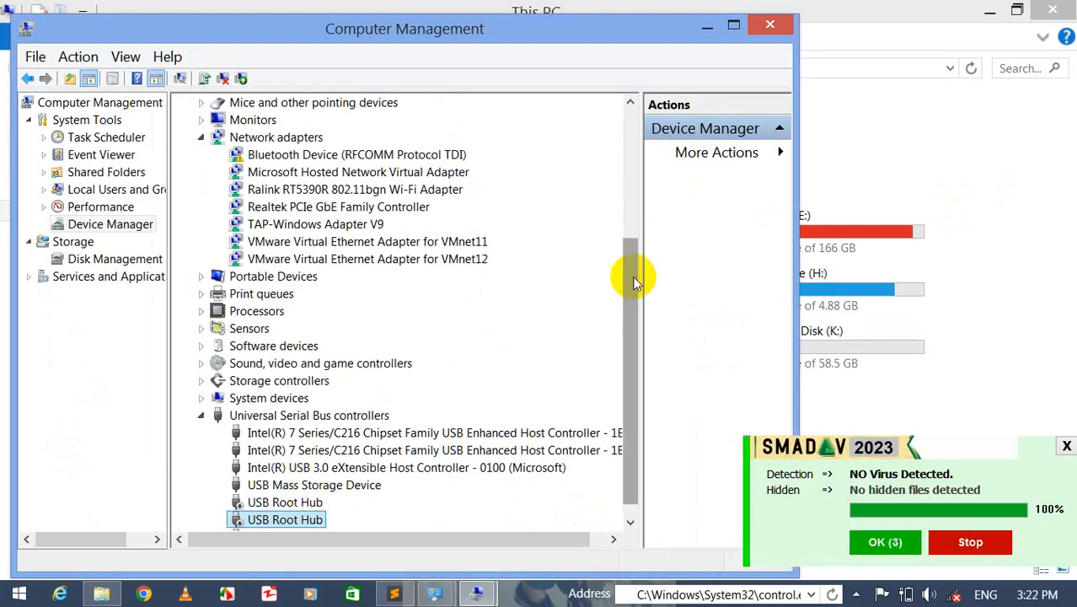
# - Disable the USB Root Hub (xHCI) device and confirm
pyautogui.scroll(-1, 637, 276)
pyautogui.rightClick(310, 523)
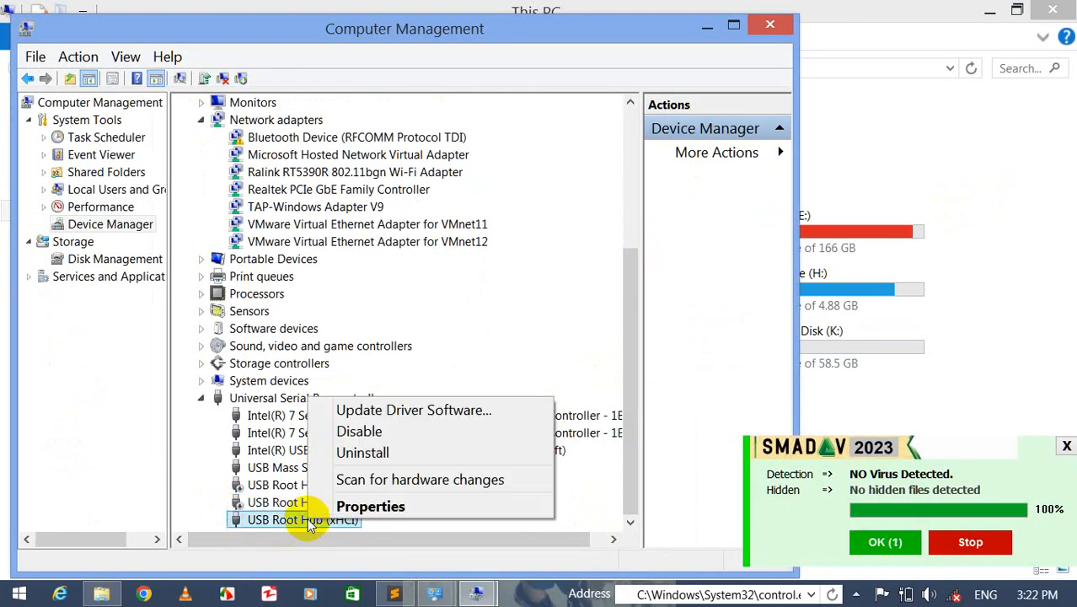
pyautogui.click(354, 430)
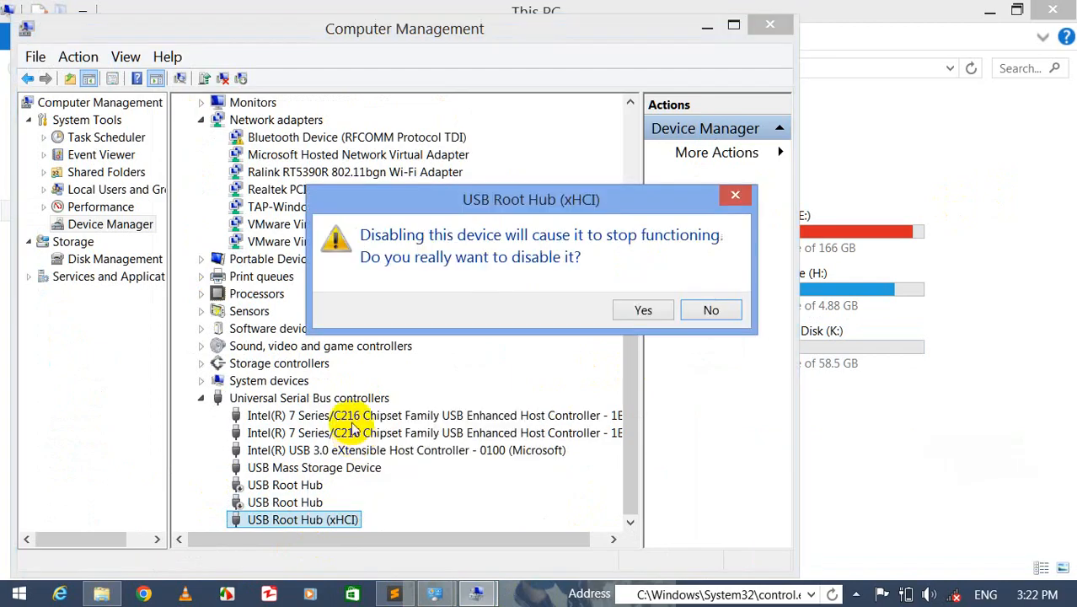
pyautogui.click(634, 312)
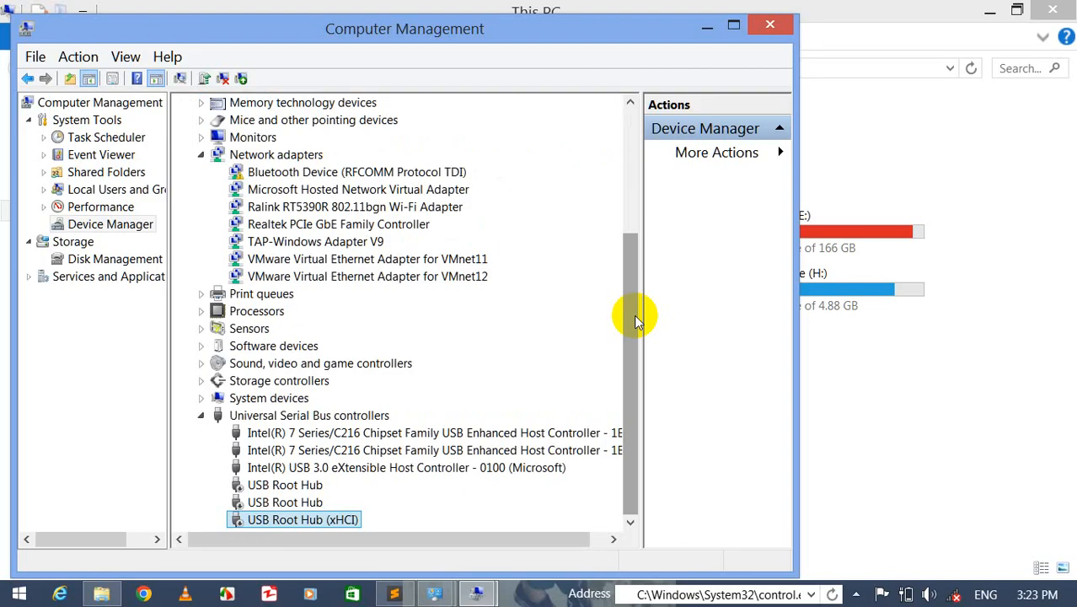
# - Re-enable the USB Root Hub (xHCI) and the USB Root Hub above it
pyautogui.rightClick(281, 519)
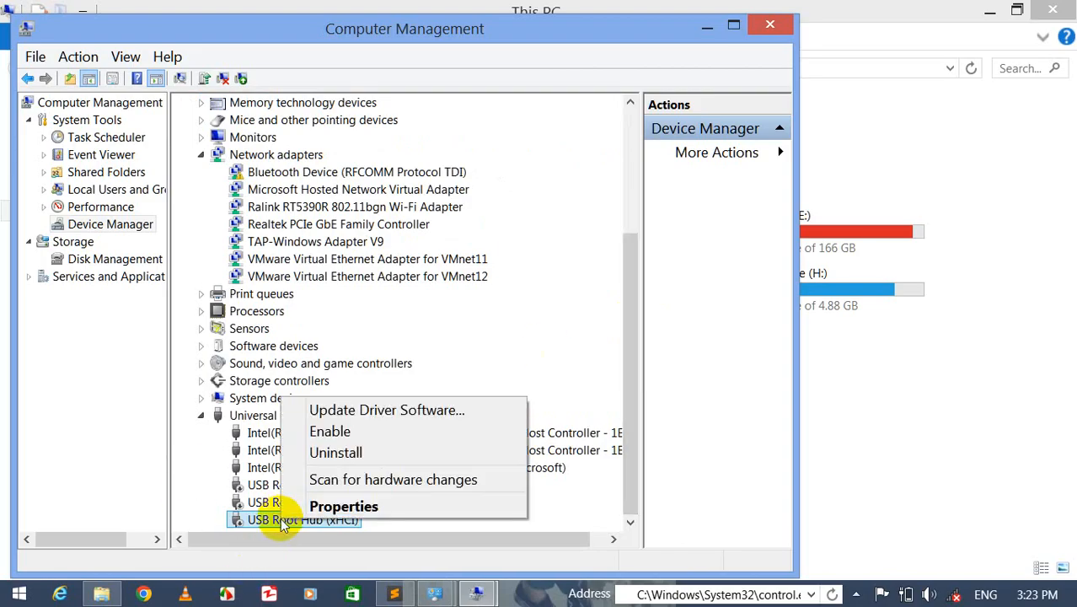
pyautogui.click(377, 433)
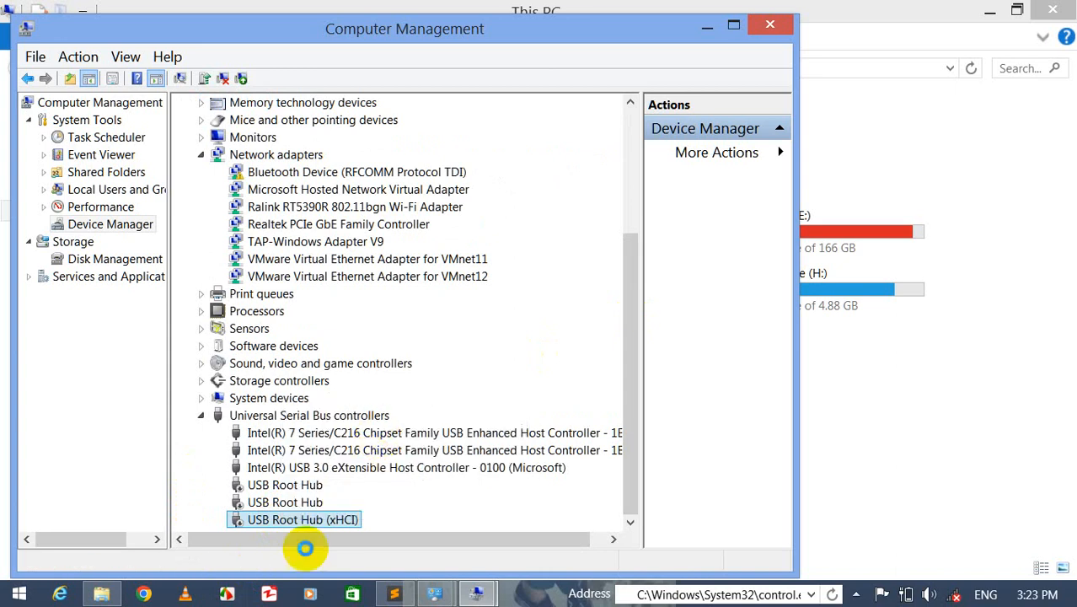
pyautogui.rightClick(295, 503)
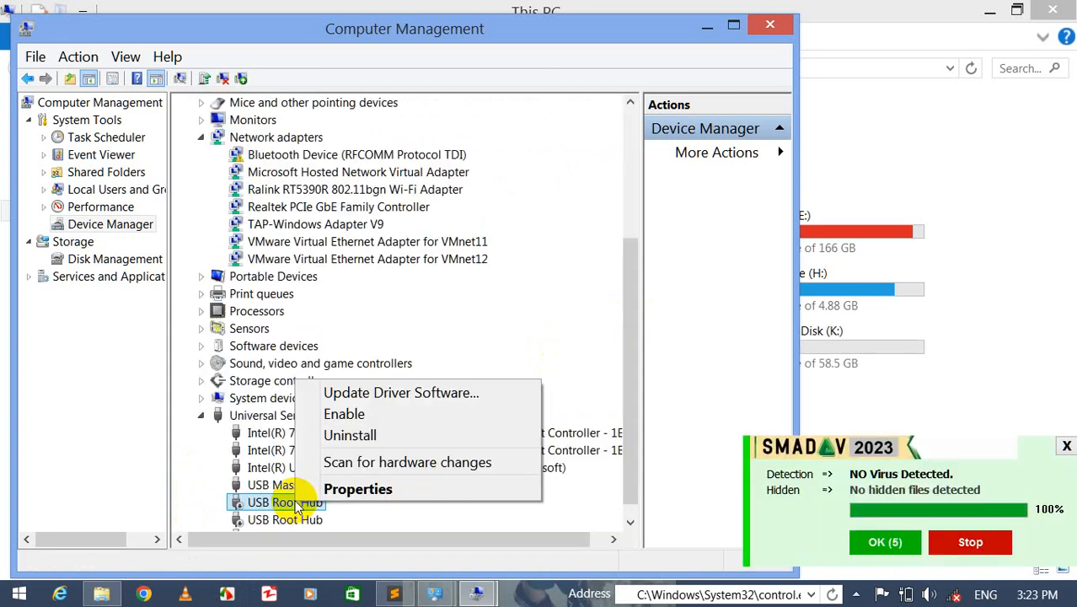
pyautogui.click(337, 414)
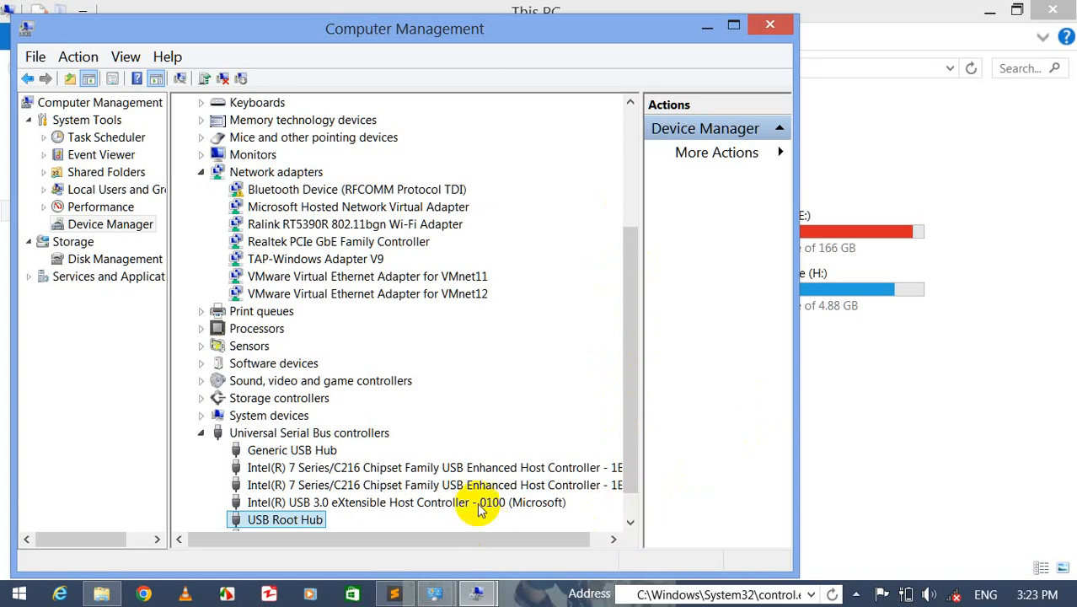
# - Select the remaining disabled USB Root Hub and re-enable it
pyautogui.click(448, 485)
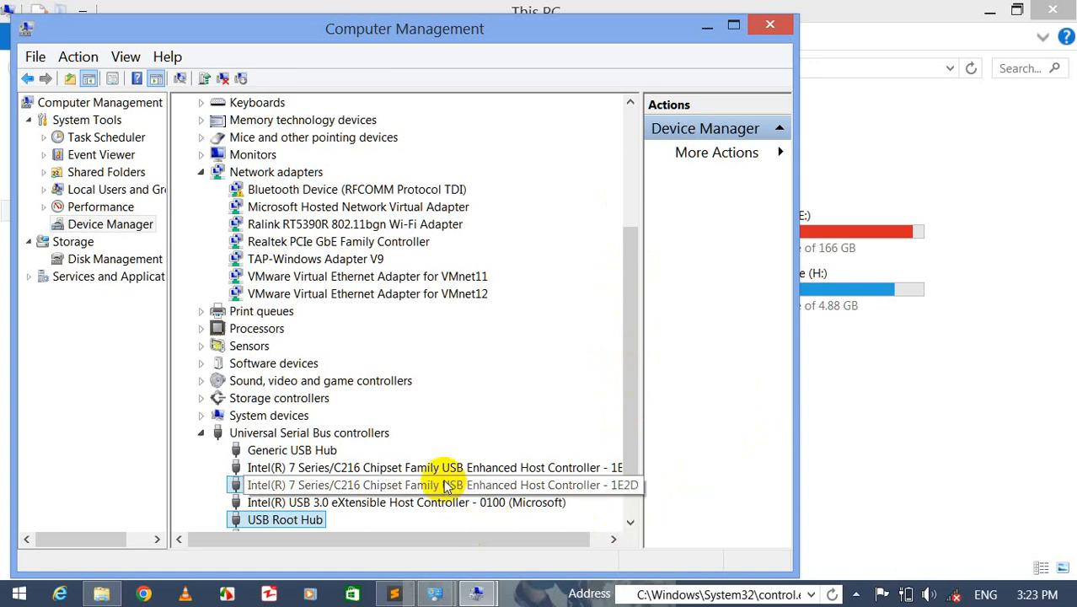
pyautogui.click(272, 520)
pyautogui.press('Down')
pyautogui.press('Down')
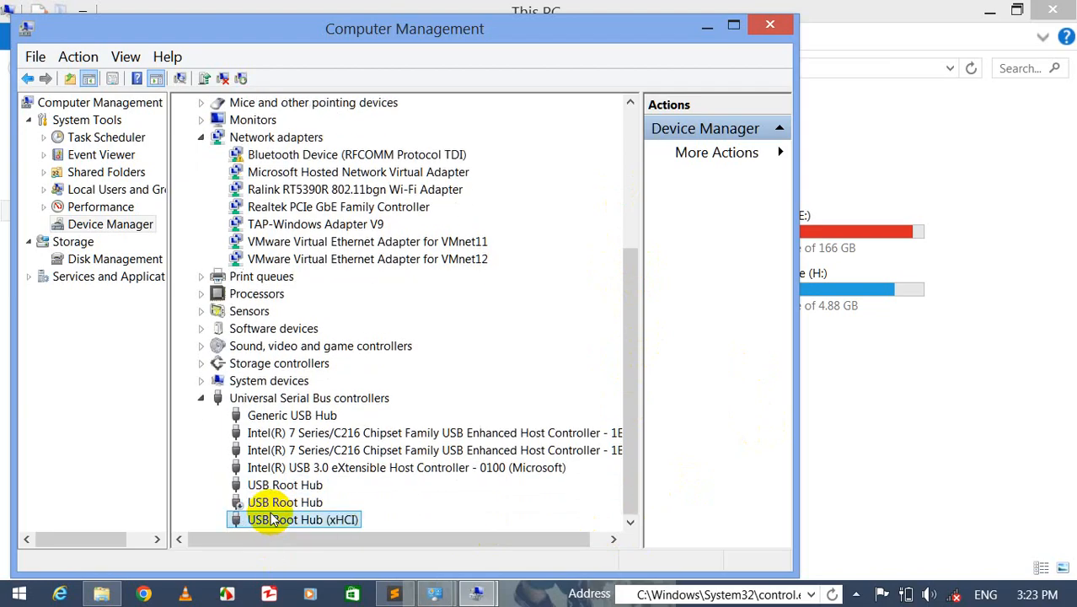
pyautogui.click(275, 505)
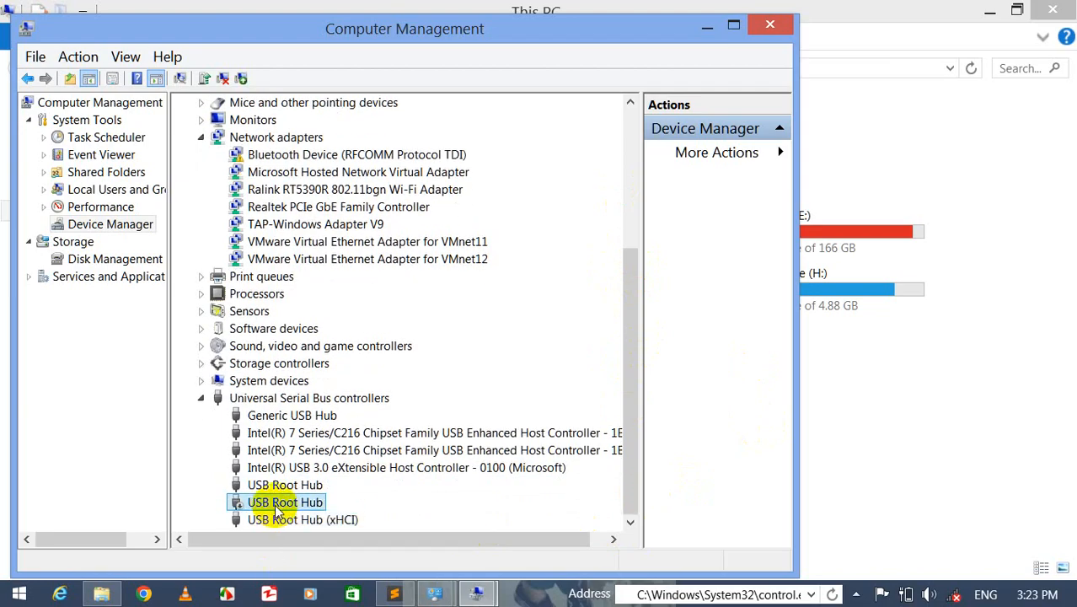
pyautogui.rightClick(277, 511)
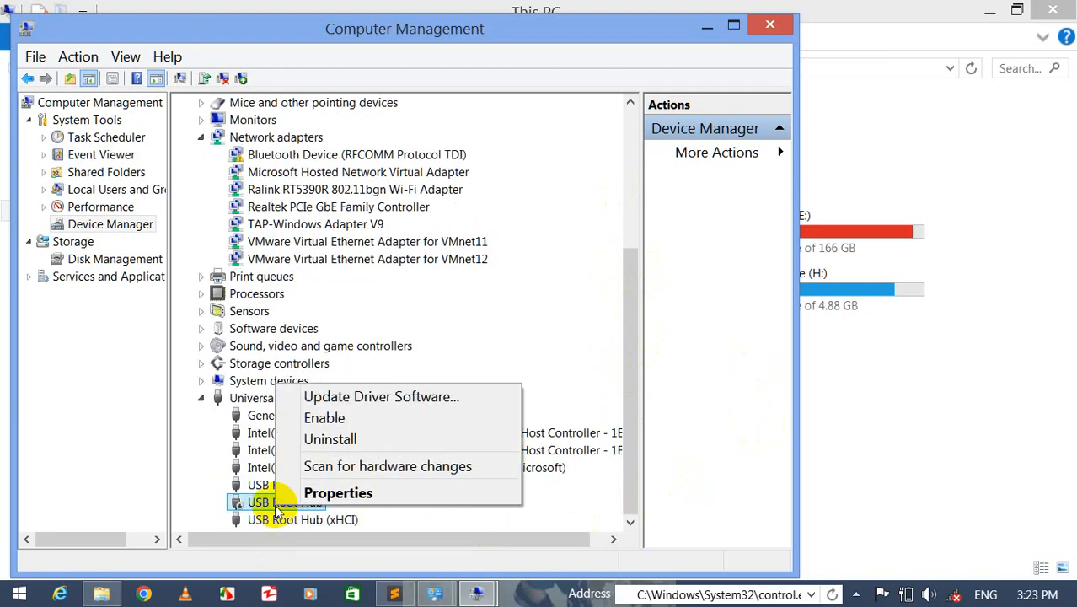
pyautogui.click(325, 419)
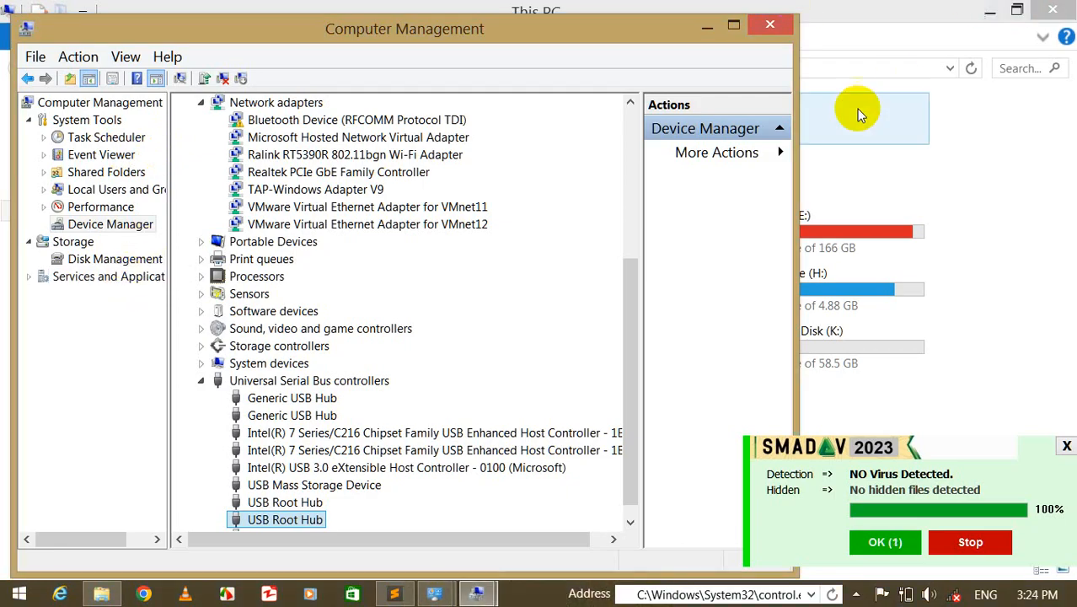
# - Close the Computer Management, This PC and Administrative Tools windows to return to All Control Panel Items
pyautogui.click(772, 26)
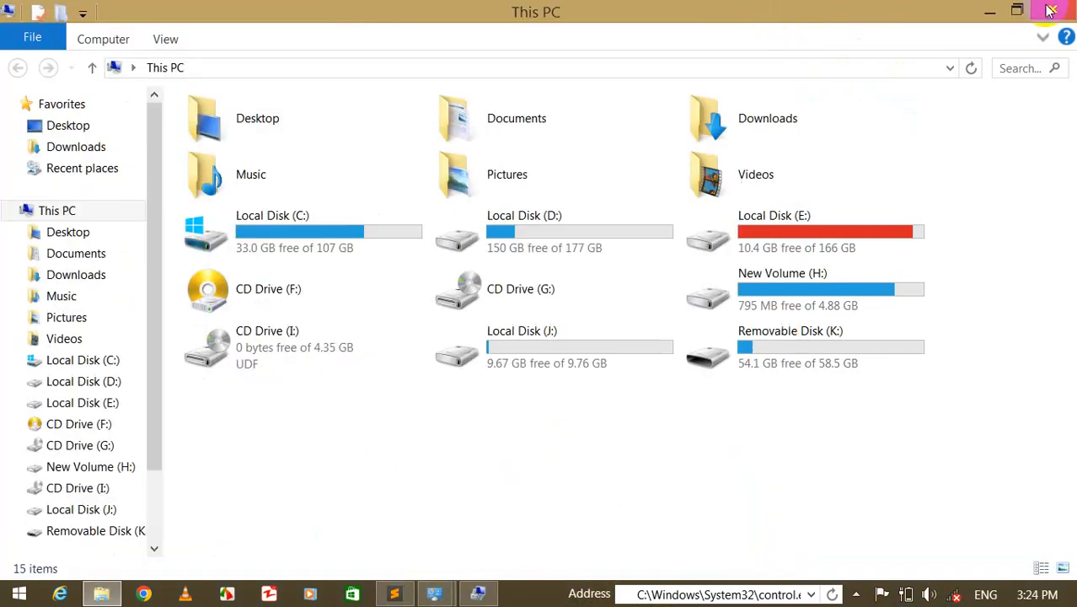
pyautogui.click(1049, 8)
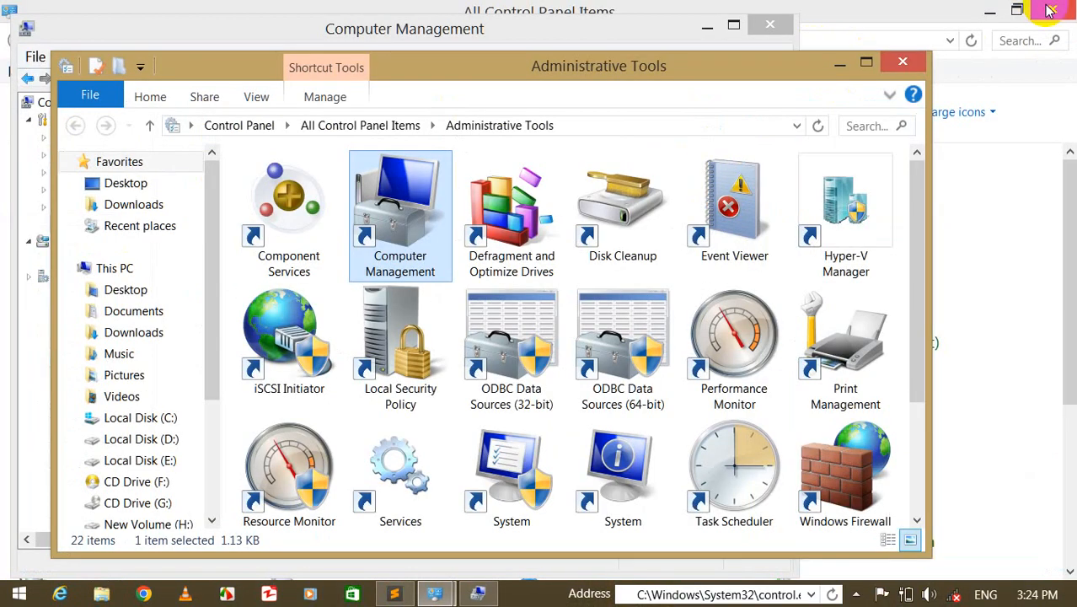
pyautogui.click(919, 56)
pyautogui.click(787, 34)
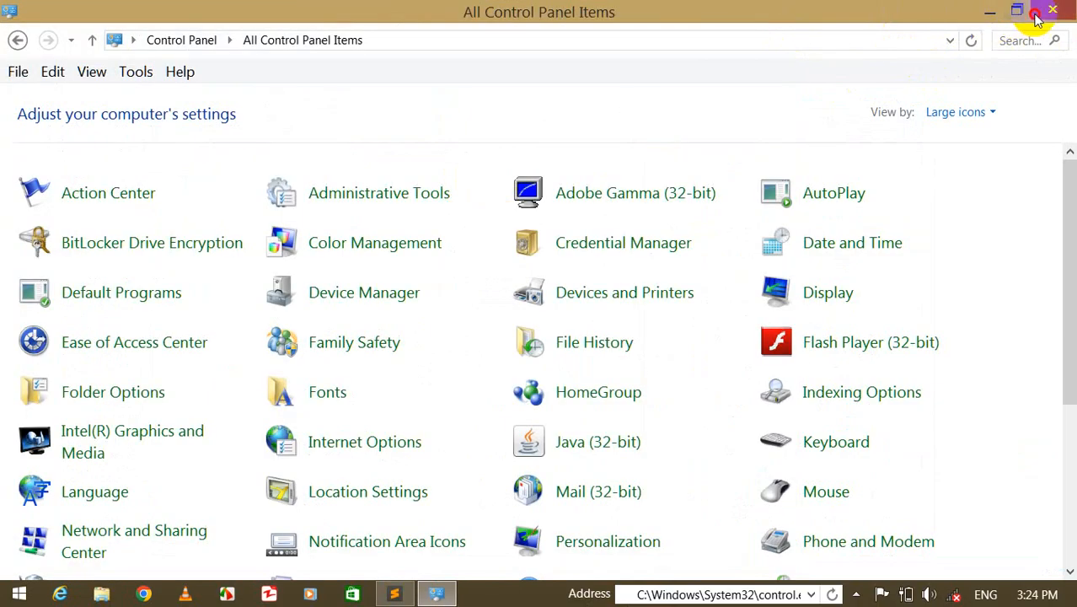